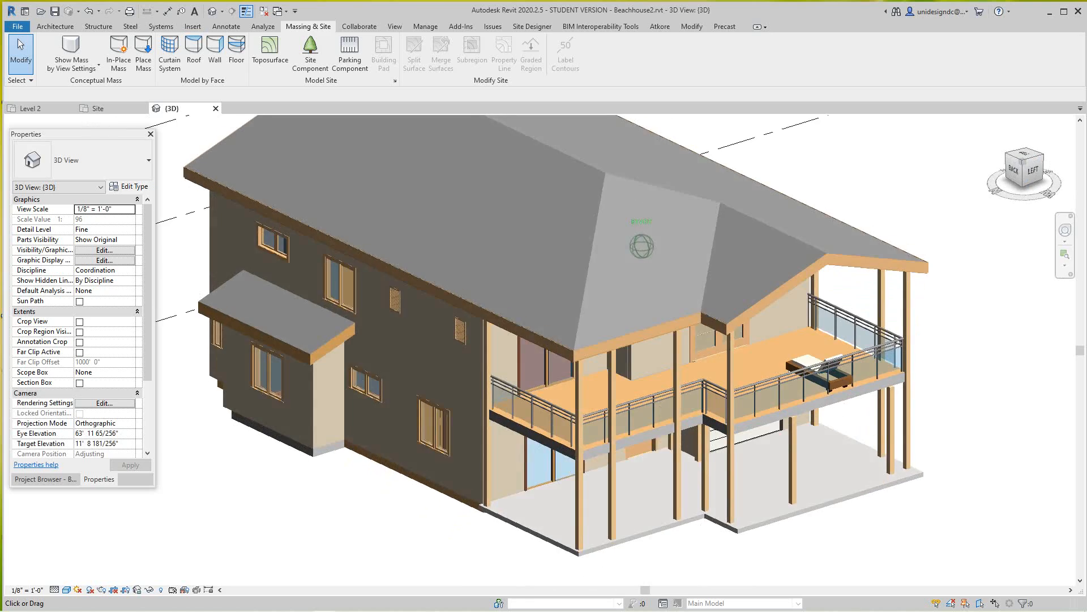
In the Site plan, extend the two vertical road lines northwest of the house northward to lengths of 29' 6" and 74' 6".
middle_click_drag(640, 246, 637, 257)
scroll(960, 347, "down", 1)
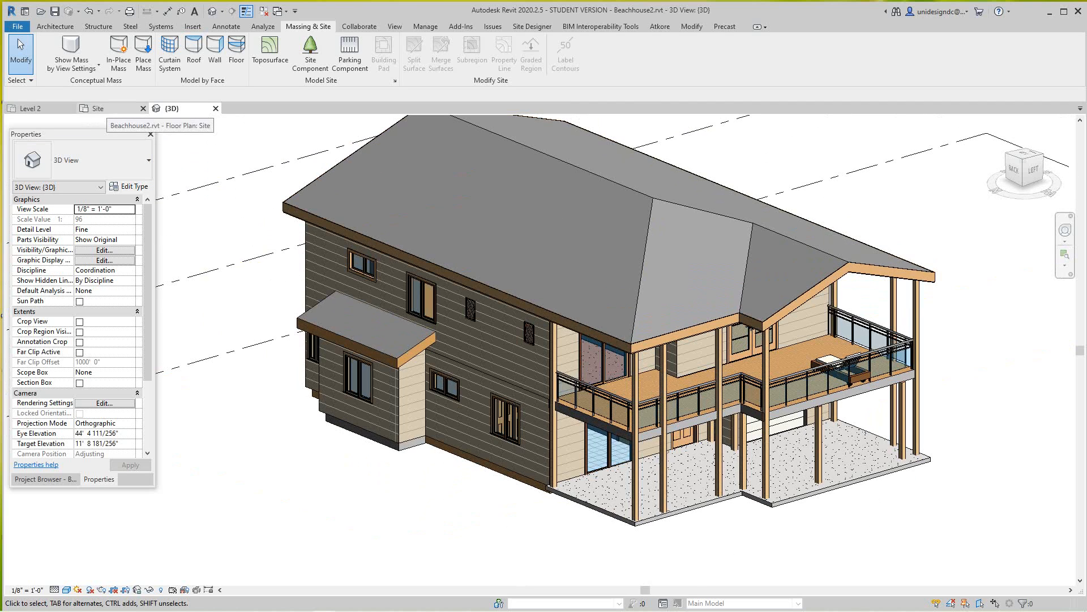
left_click(104, 108)
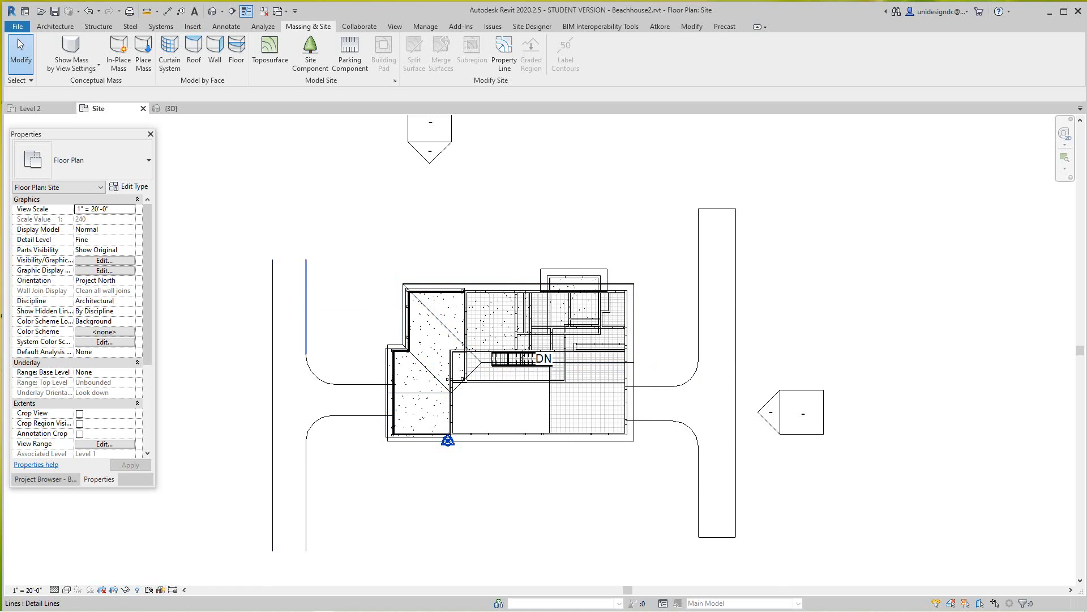
left_click(305, 266)
scroll(306, 262, "up", 1)
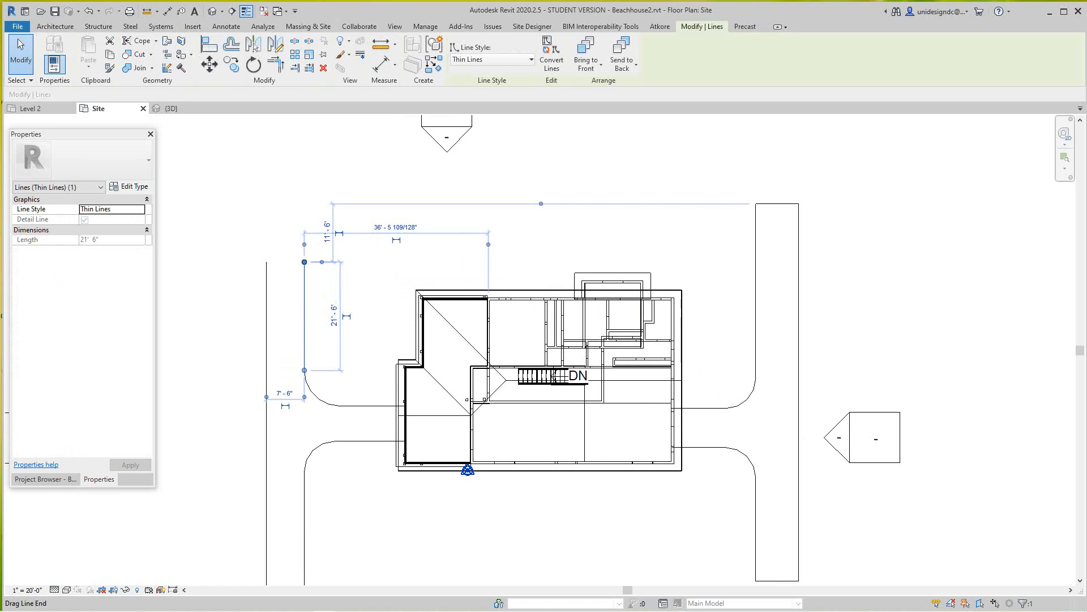
left_click_drag(304, 262, 304, 222)
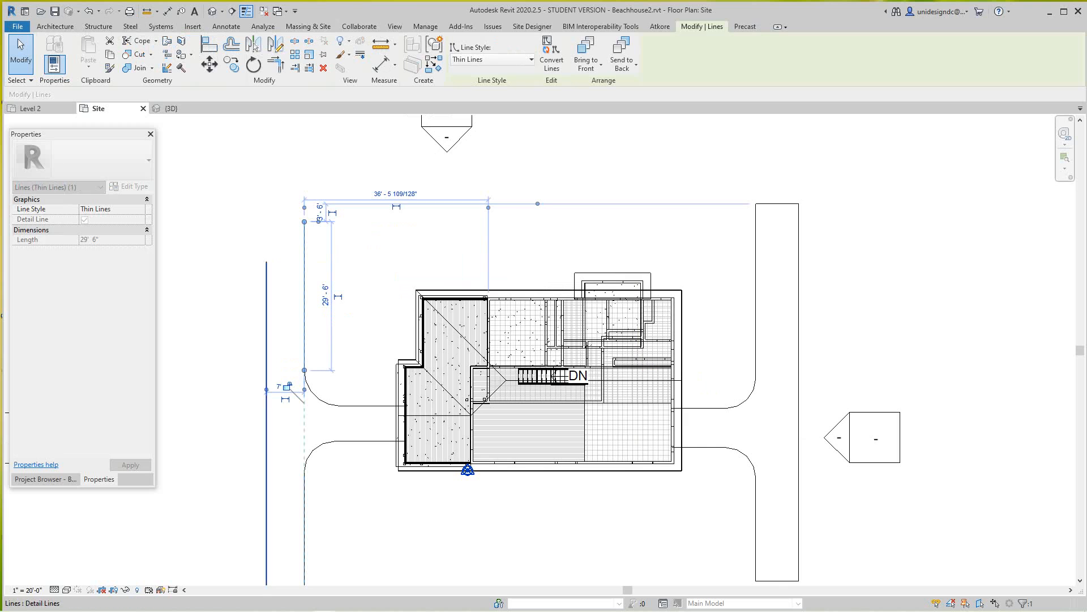
left_click(266, 272)
left_click_drag(266, 261, 266, 221)
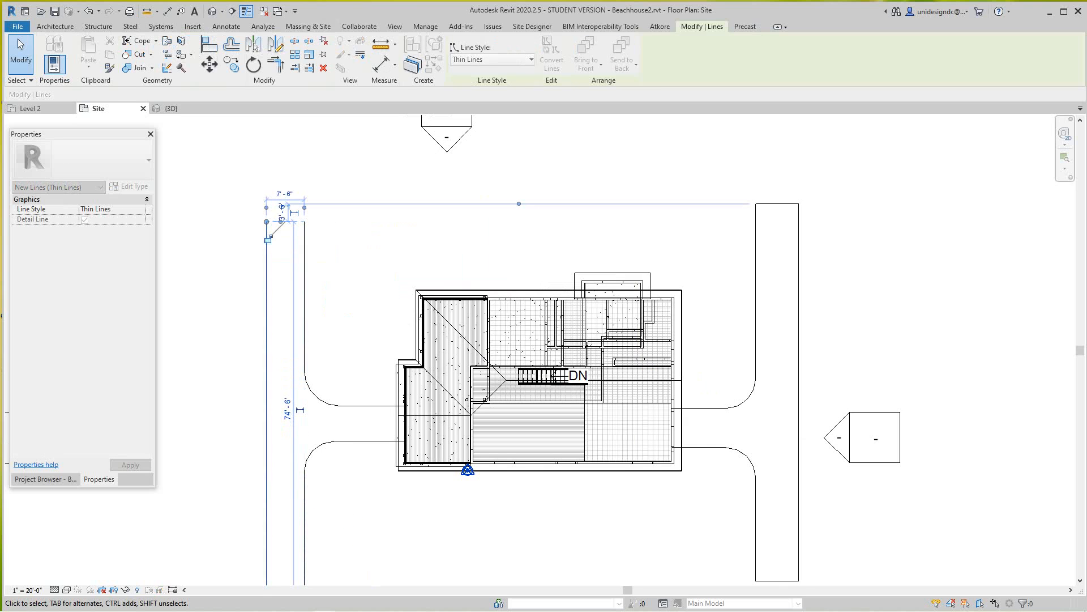
Draw a horizontal detail line about 16' 3" long from the house's east wall to the nearest road edge, north of the driveway.
scroll(298, 263, "down", 2)
scroll(579, 312, "up", 4)
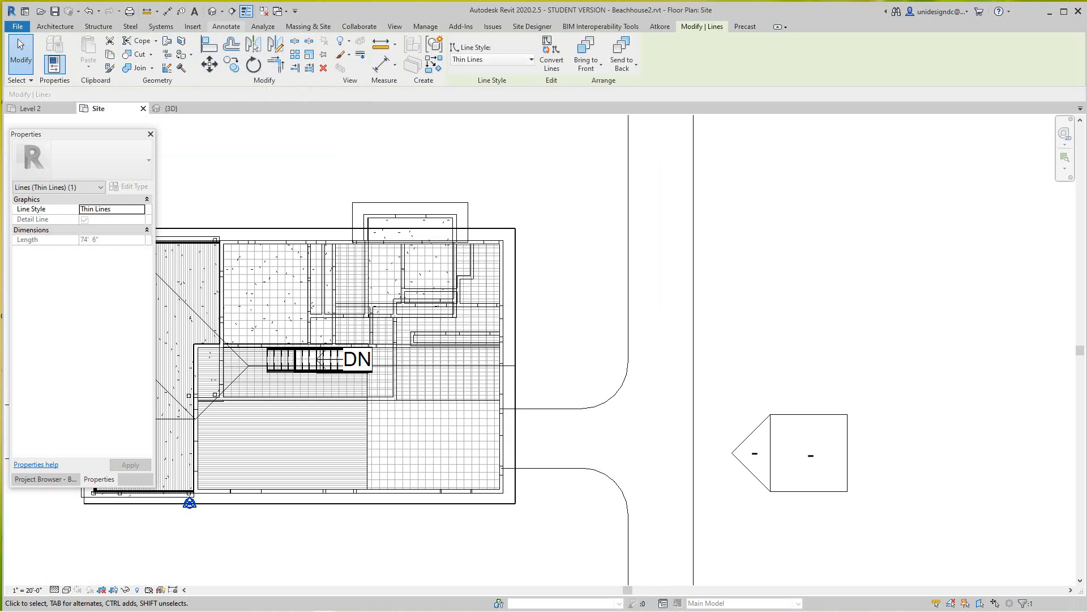
left_click(226, 26)
left_click(294, 51)
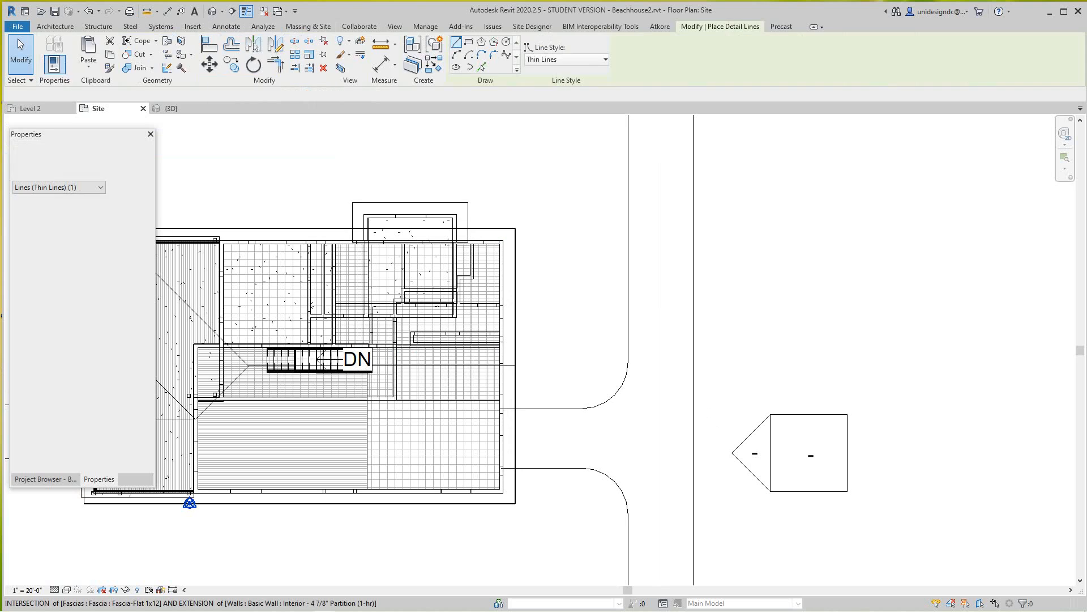
scroll(517, 311, "up", 3)
left_click(495, 303)
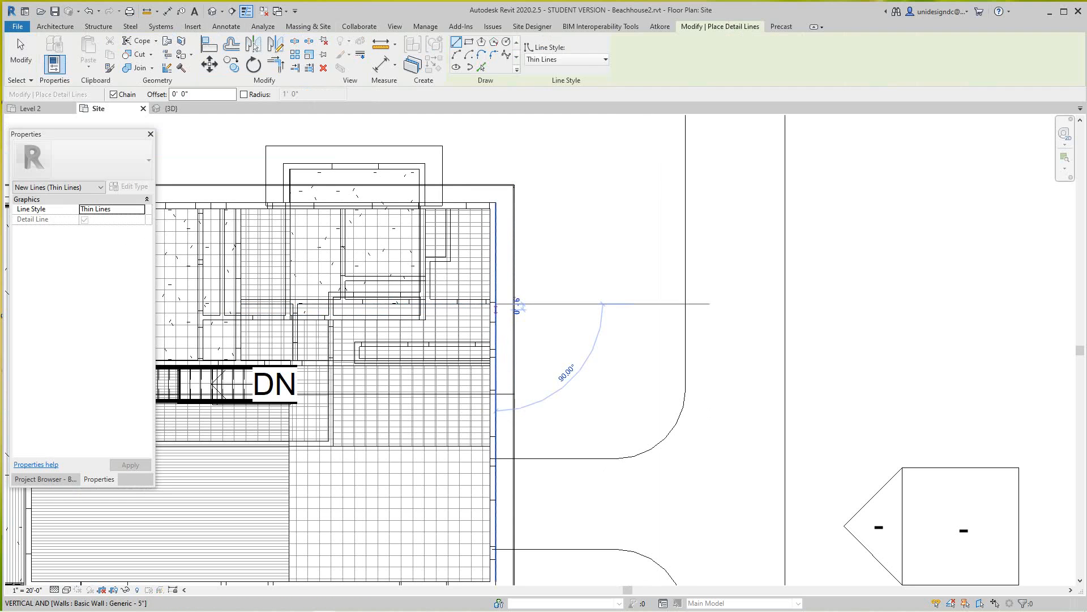
left_click(685, 304)
right_click(686, 304)
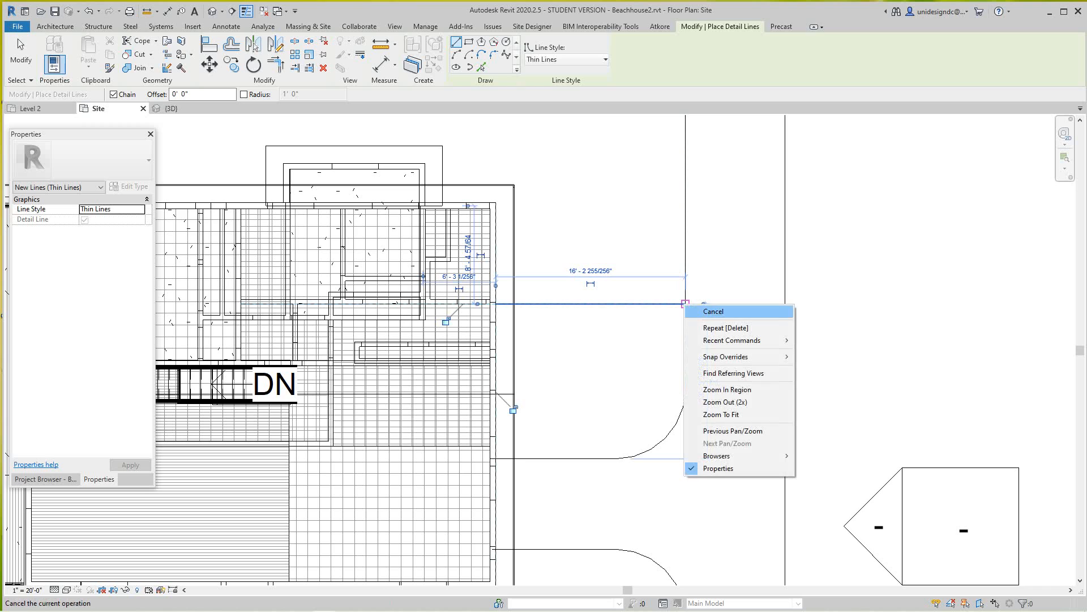
left_click(712, 311)
Draw a second horizontal detail line about 1' 10" south of the first, from the east wall to the road edge.
left_click(496, 325)
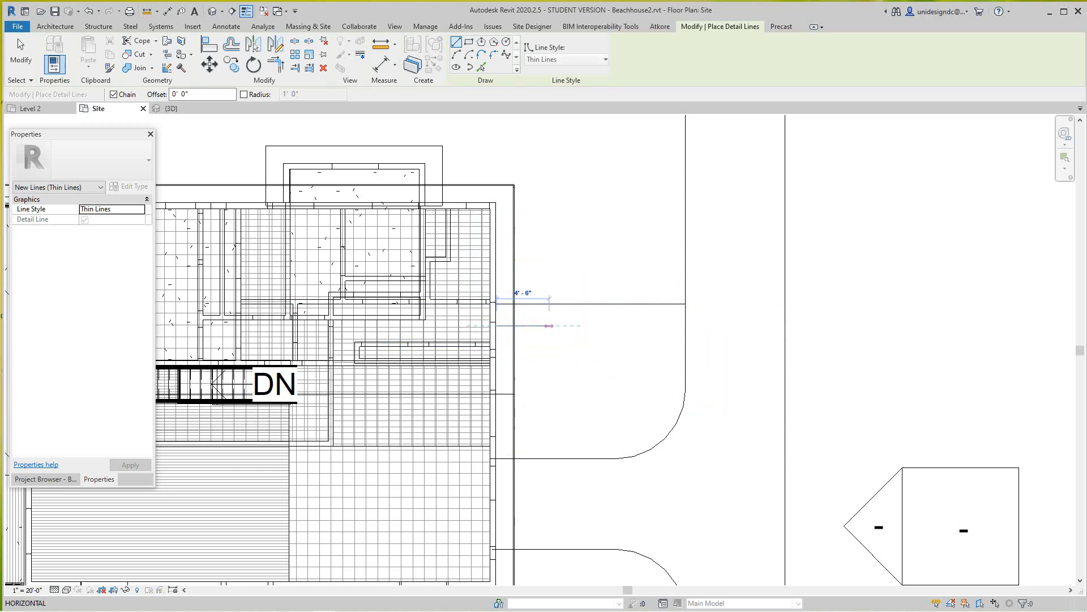
left_click(685, 325)
right_click(686, 326)
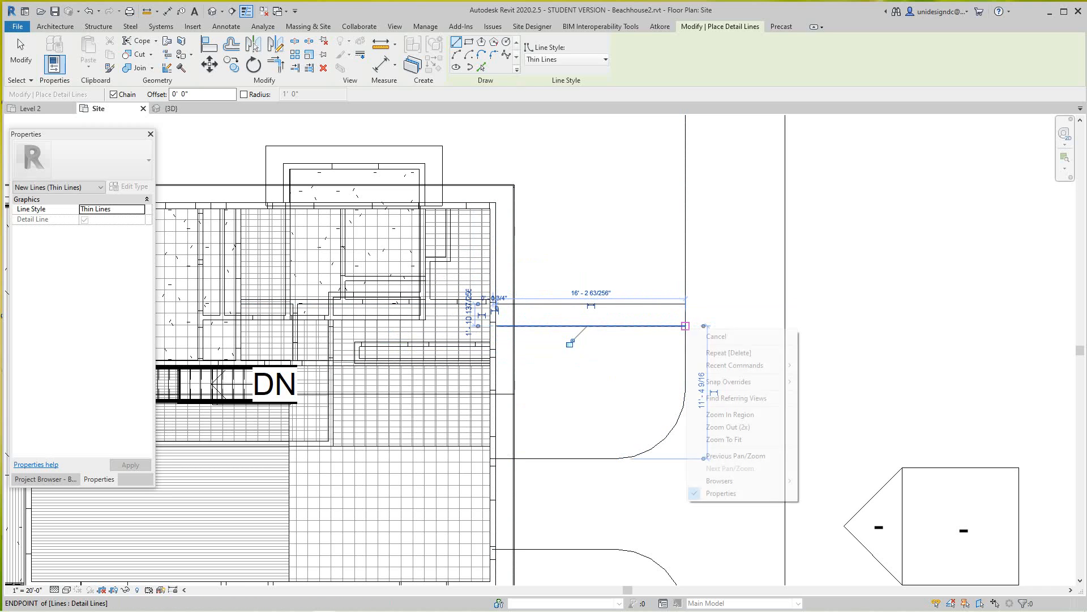
left_click(702, 335)
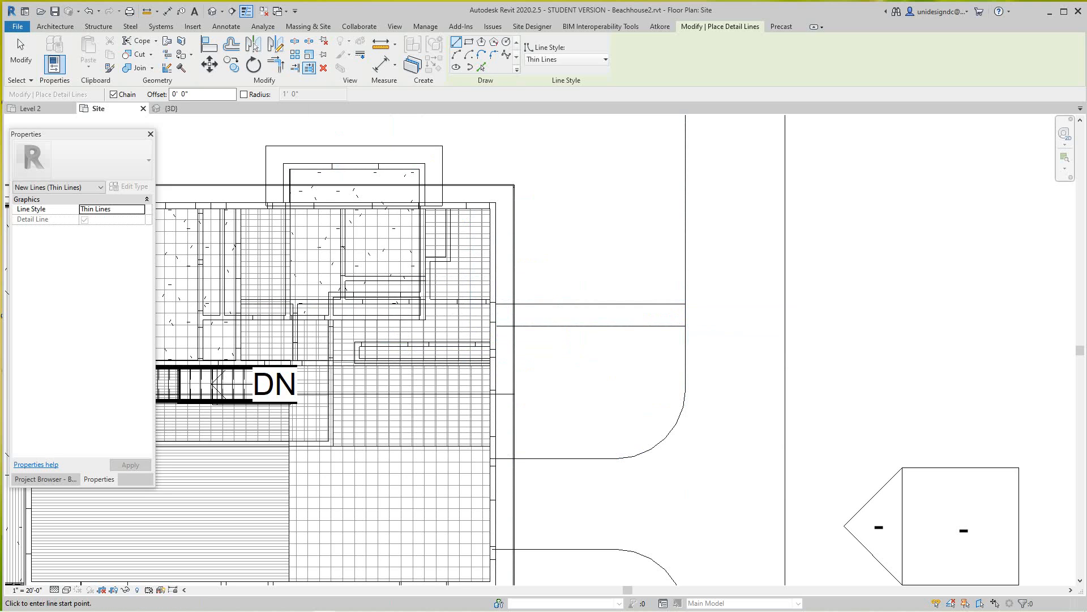
scroll(687, 308, "up", 2)
right_click(707, 304)
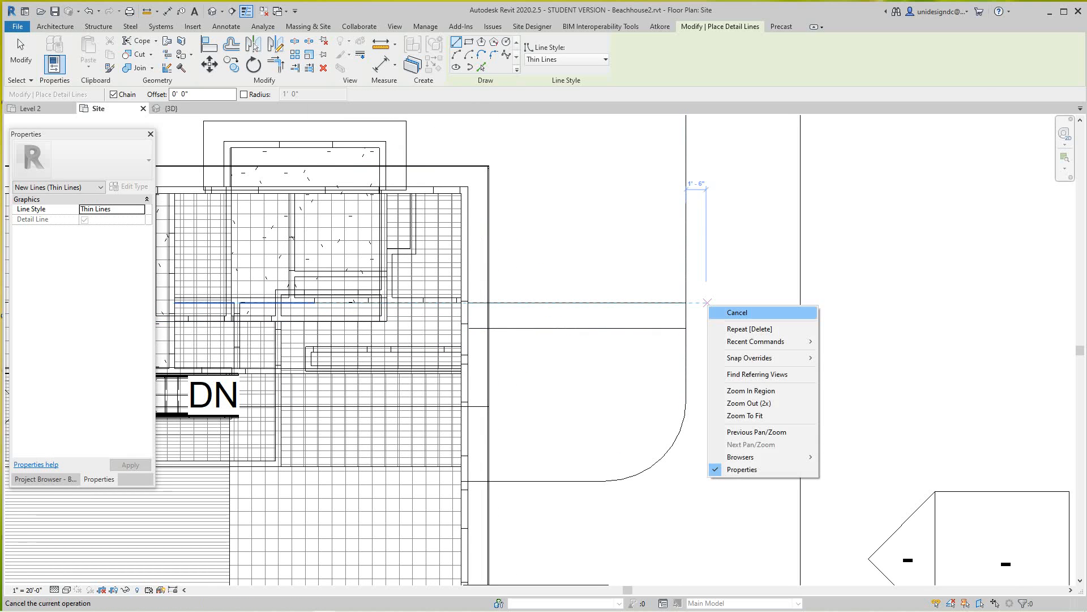
left_click(736, 313)
Shorten the vertical road edge line so it ends at the upper walkway line, unjoining the connected elements.
left_click(685, 391)
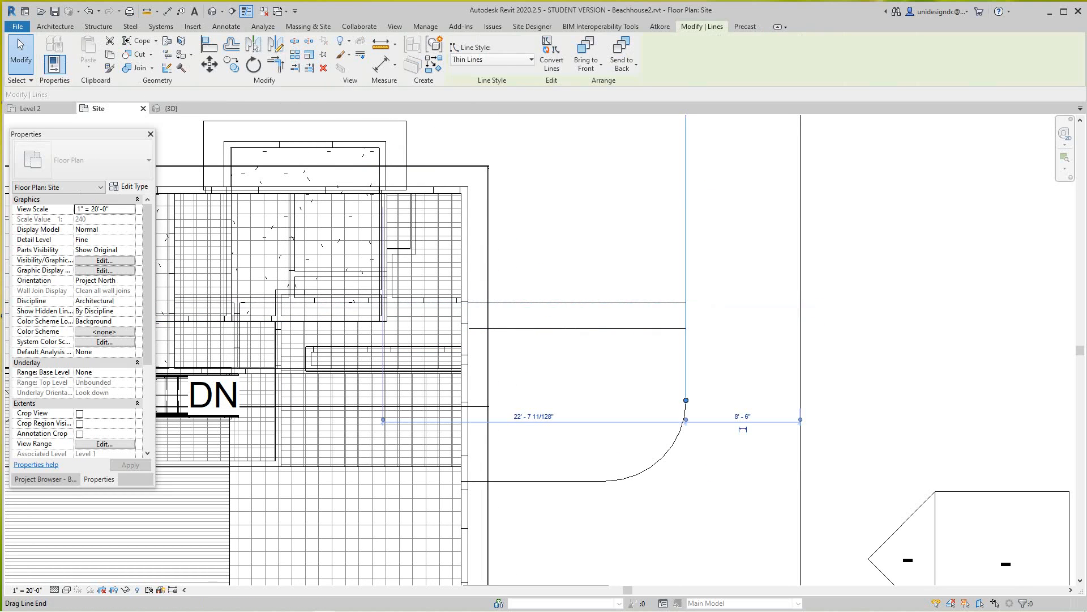
left_click_drag(686, 399, 686, 303)
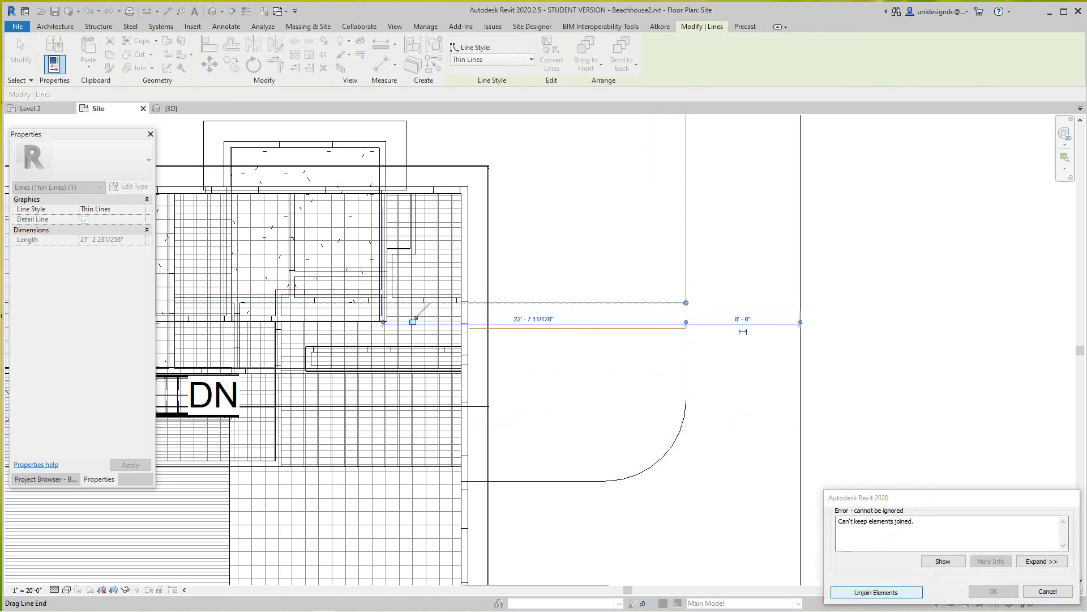
left_click(875, 592)
key("Escape")
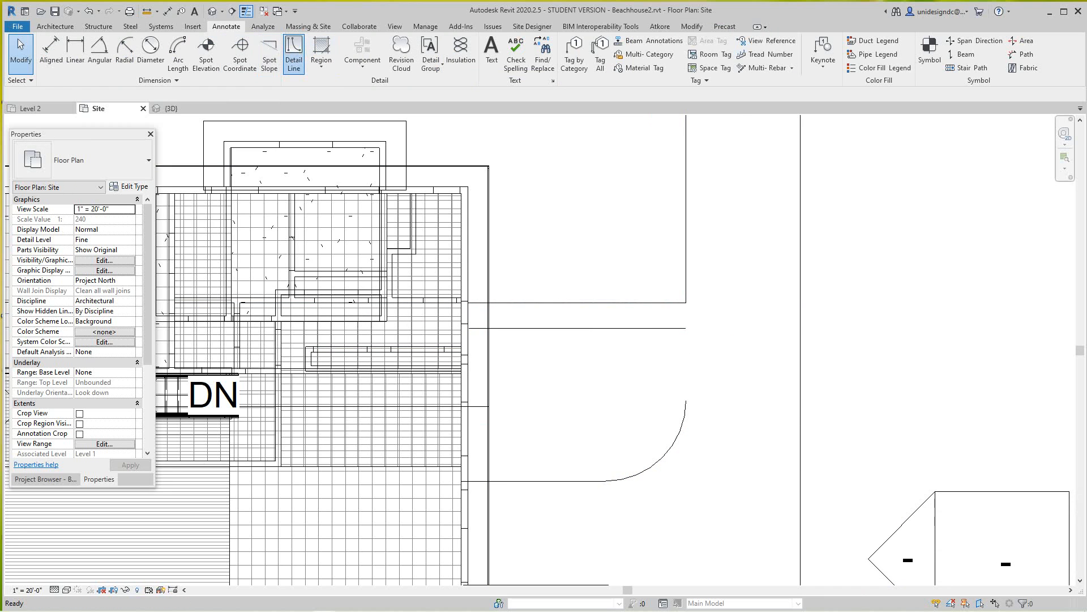
Draw a vertical detail line about 5' 4" long from the lower walkway line's east end to the driveway curve's endpoint.
left_click(293, 53)
left_click(686, 328)
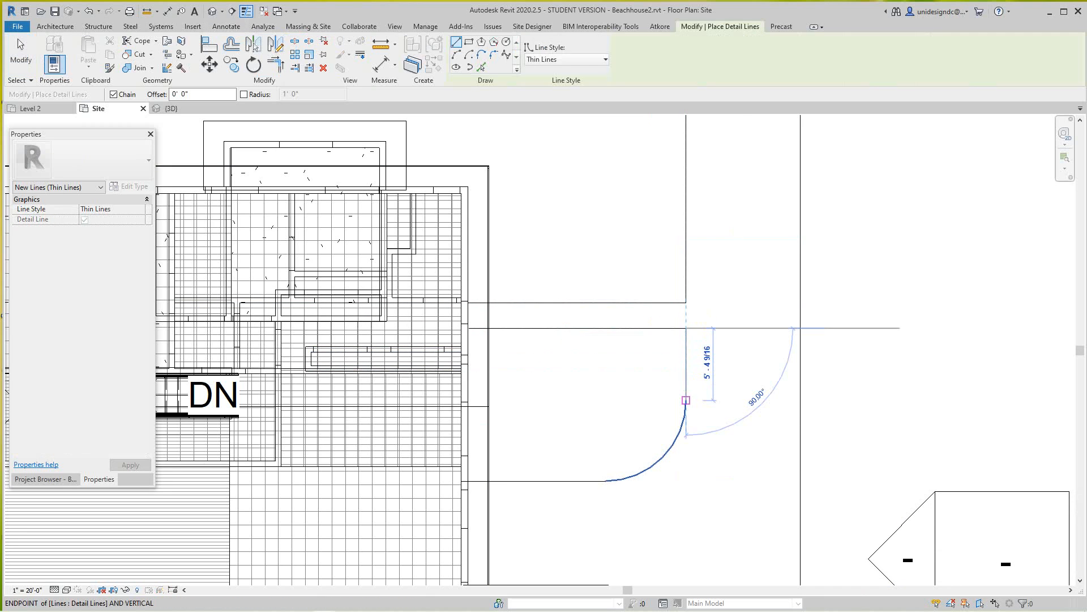
left_click(686, 400)
scroll(700, 429, "down", 3)
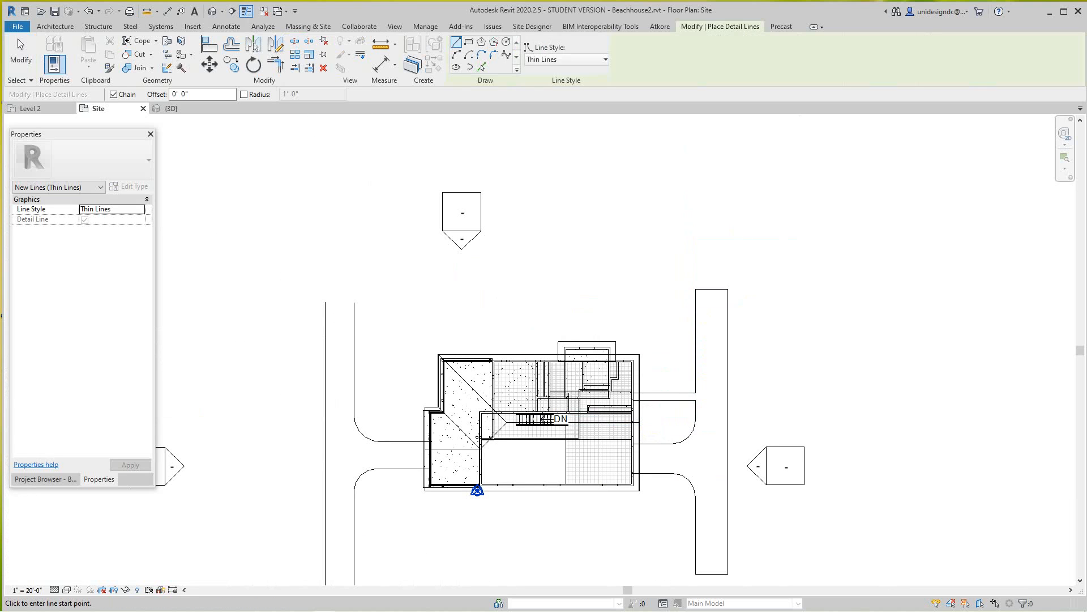
Switch to the 3D view, tile all open views and zoom each one to fit.
left_click(171, 108)
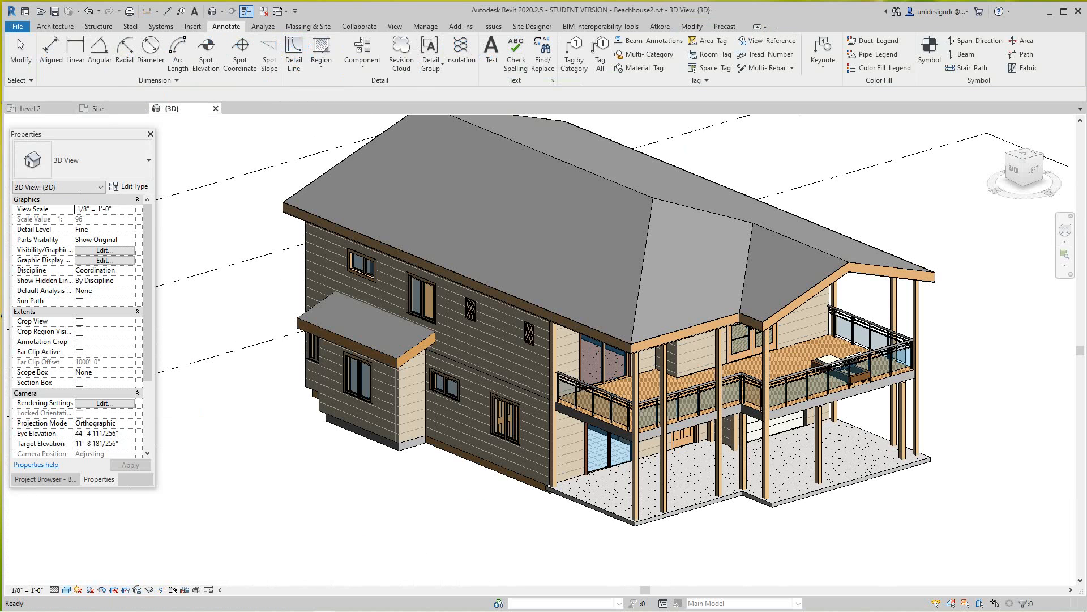
scroll(236, 258, "down", 3)
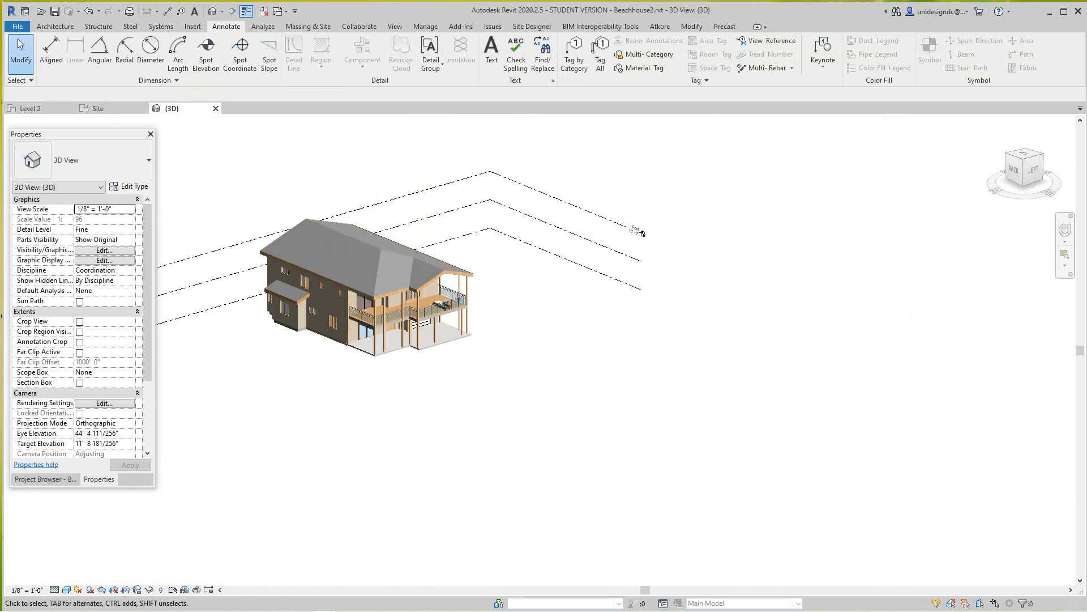
middle_click_drag(236, 258, 246, 305)
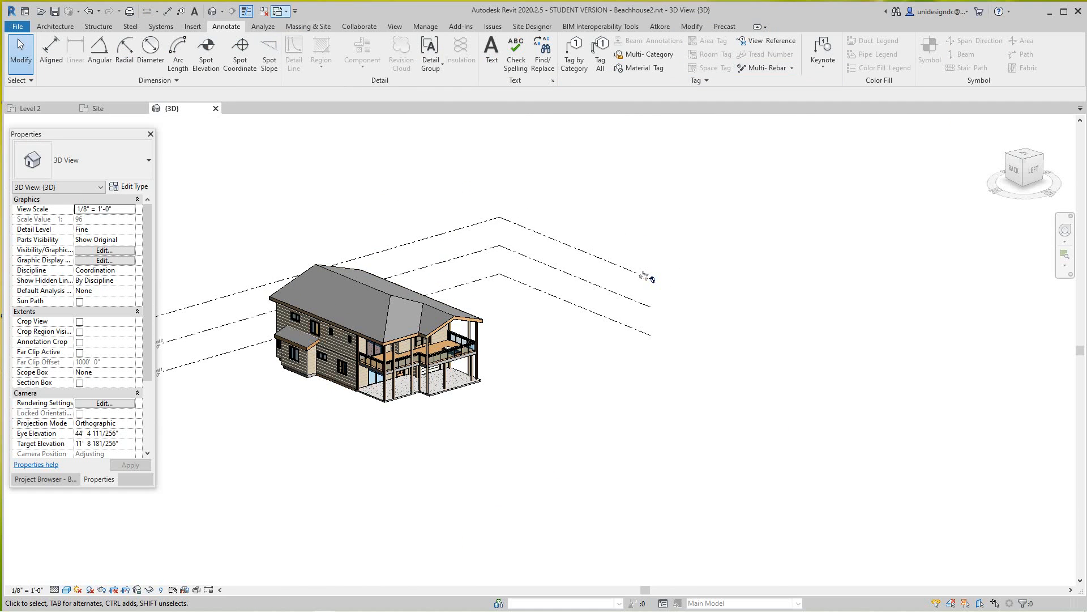
key("w")
key("t")
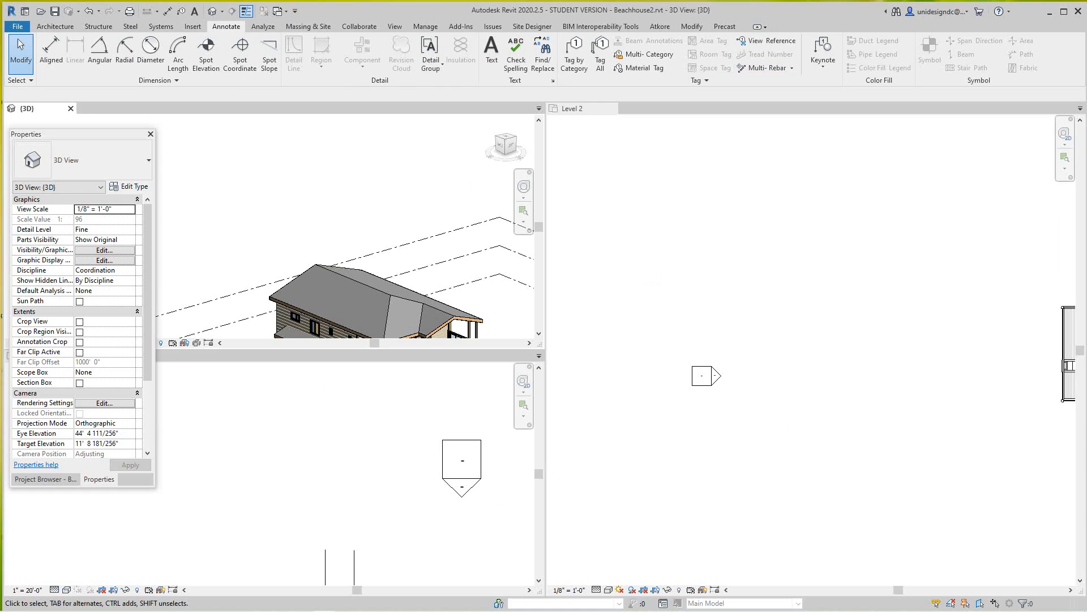
key("z")
key("a")
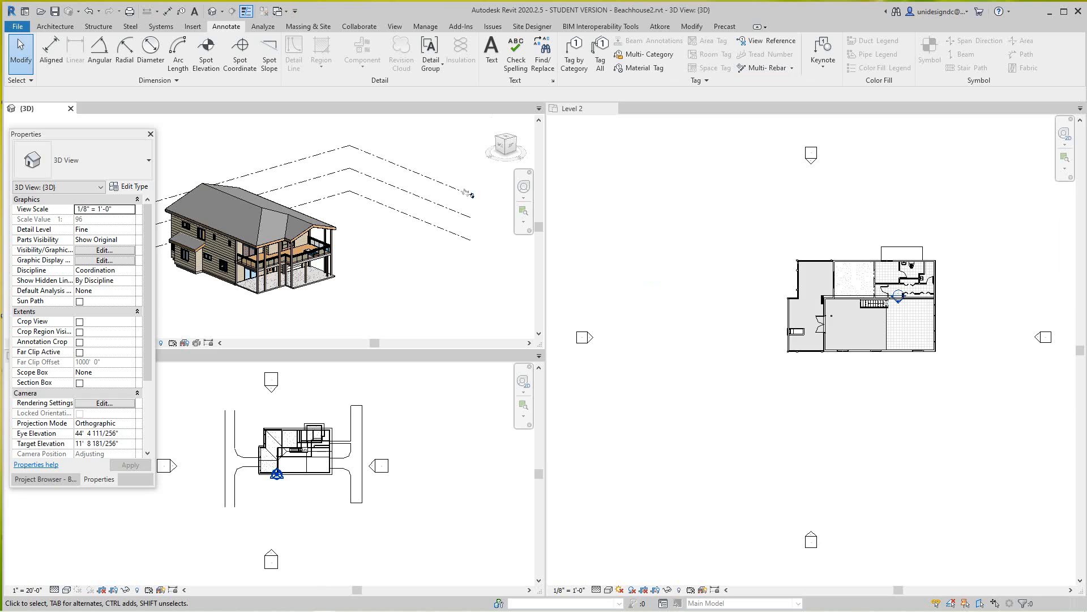
Close the Level 2 view and retile so only the 3D and Site views share the window.
left_click(611, 108)
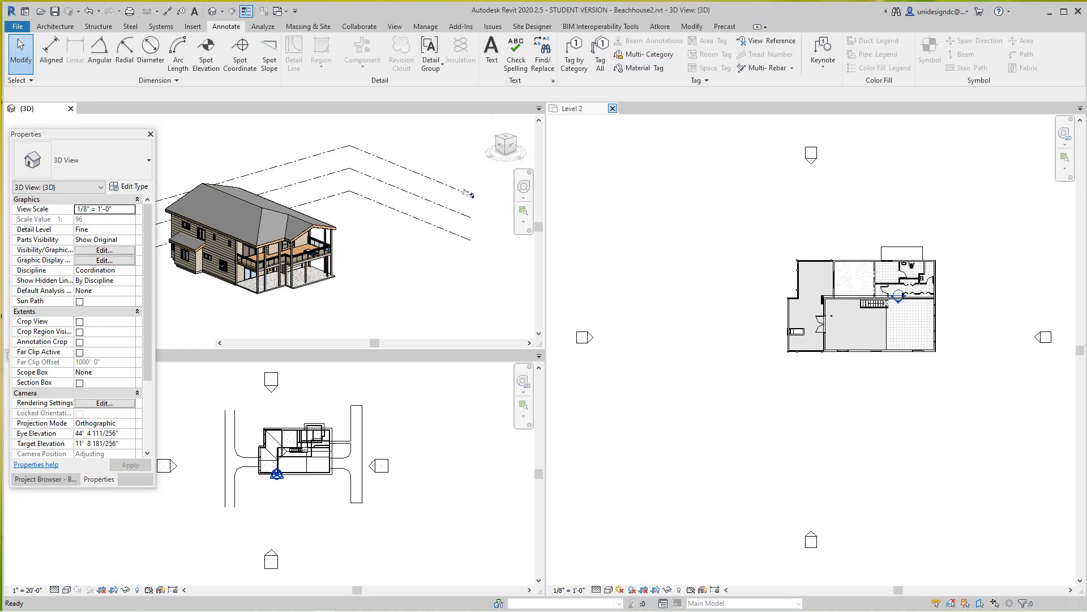
key("w")
key("t")
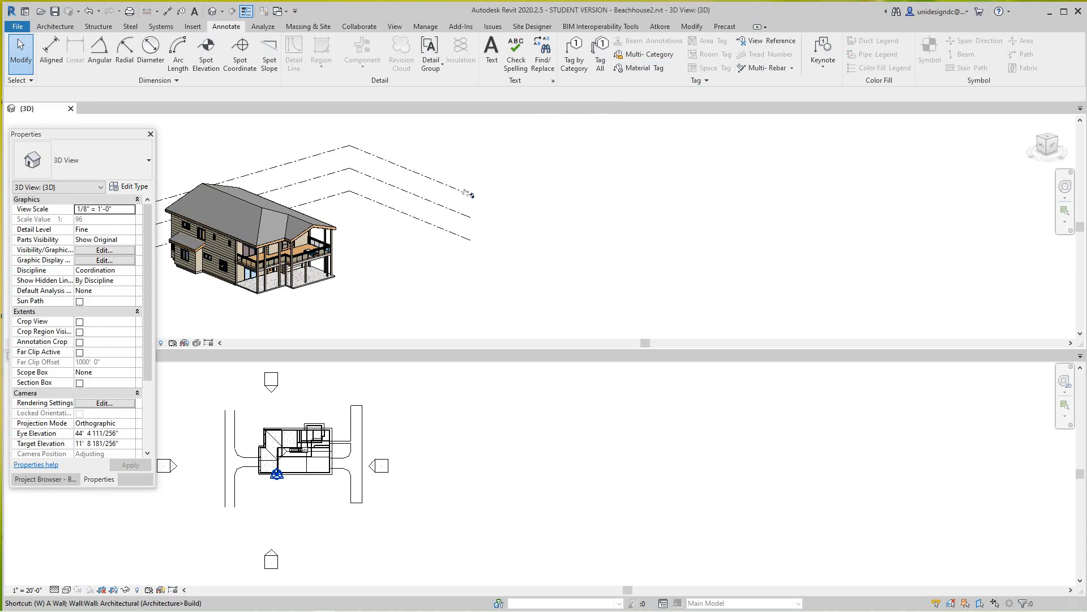
scroll(502, 337, "down", 2)
middle_click_drag(373, 249, 365, 358)
scroll(365, 358, "up", 4)
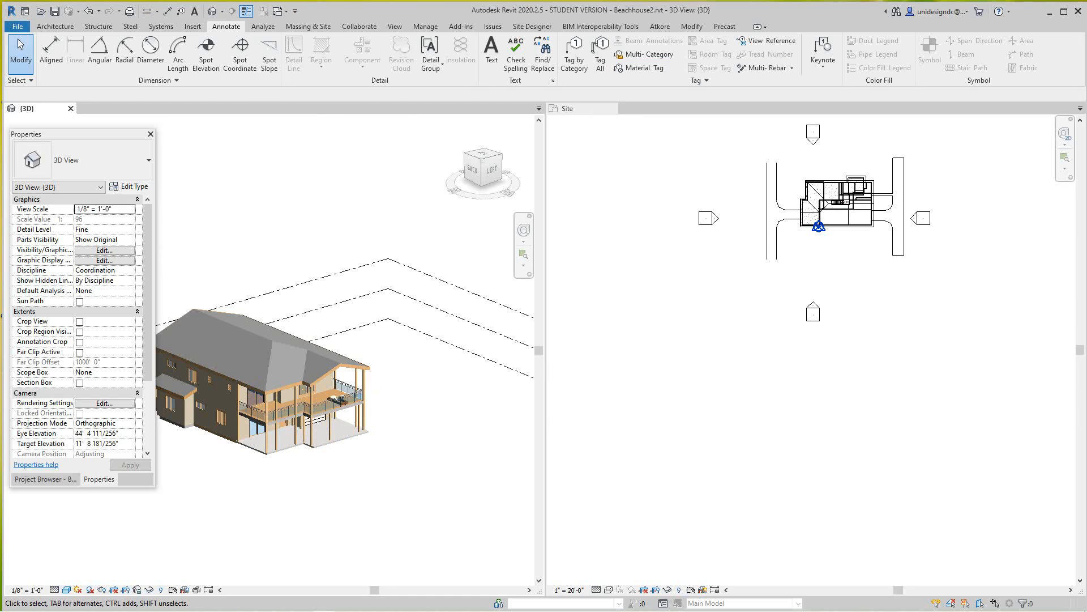
Start a toposurface and place four points in a north-south row west of the road in the Site plan, at absolute elevation 0' 0".
left_click(652, 283)
scroll(314, 327, "down", 2)
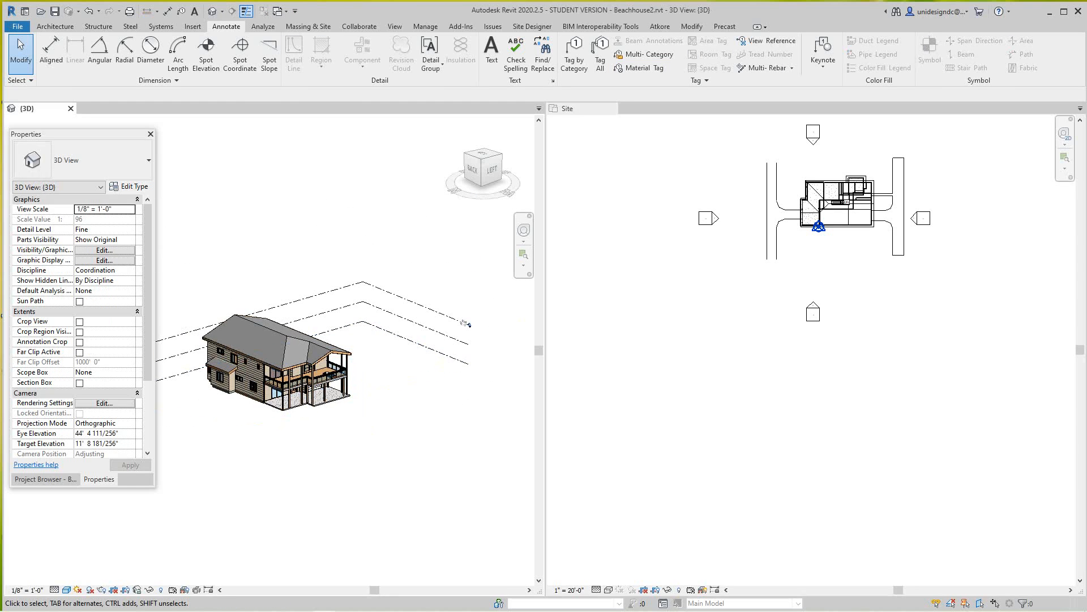
scroll(742, 317, "down", 3)
scroll(785, 274, "up", 2)
middle_click_drag(785, 275, 760, 393)
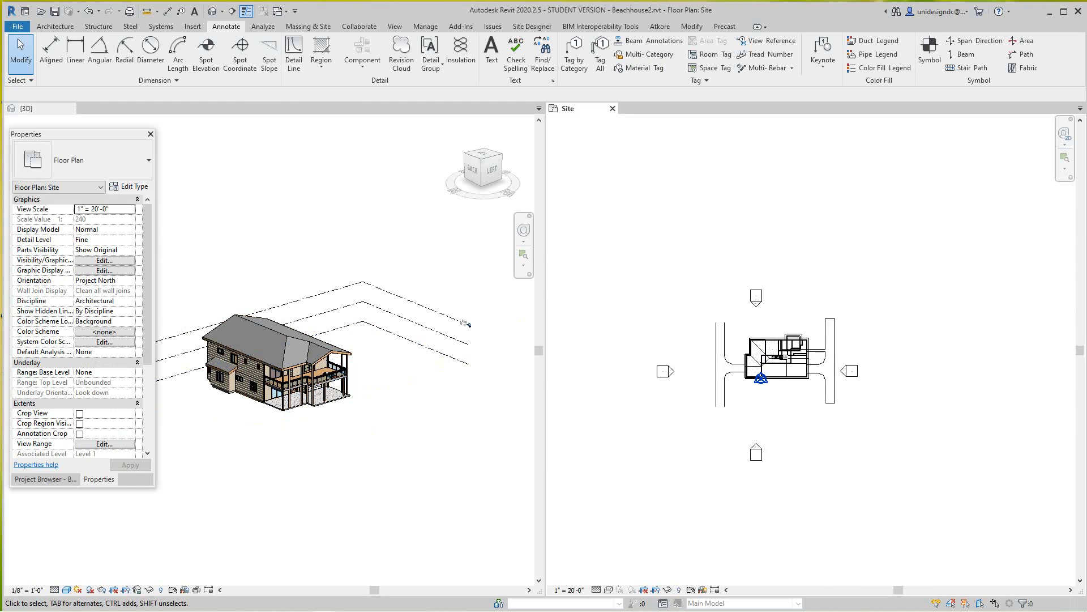
scroll(760, 392, "up", 3)
scroll(791, 402, "down", 2)
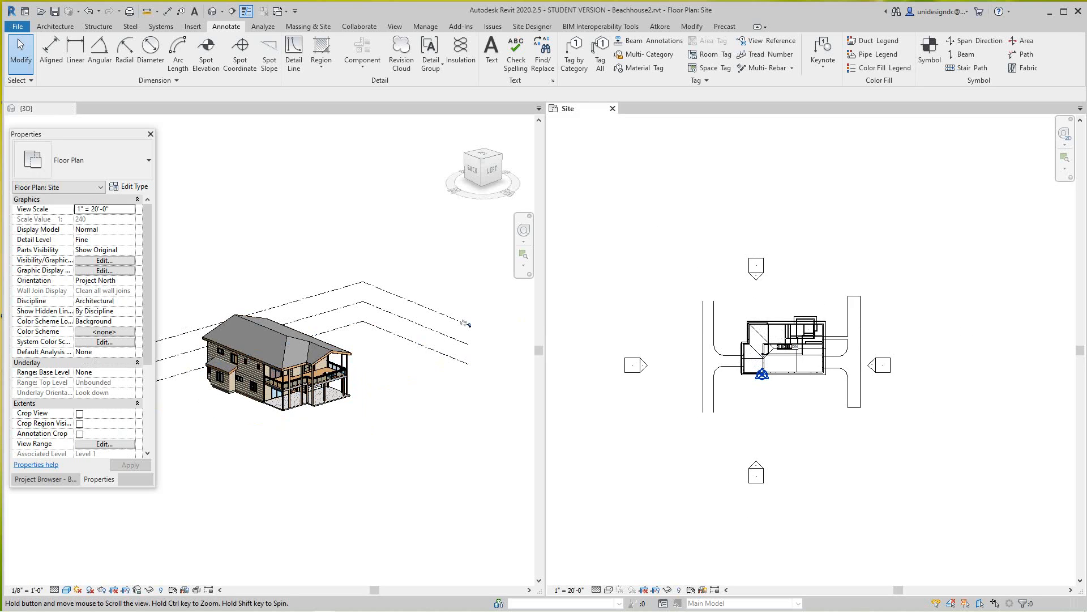
scroll(777, 405, "down", 1)
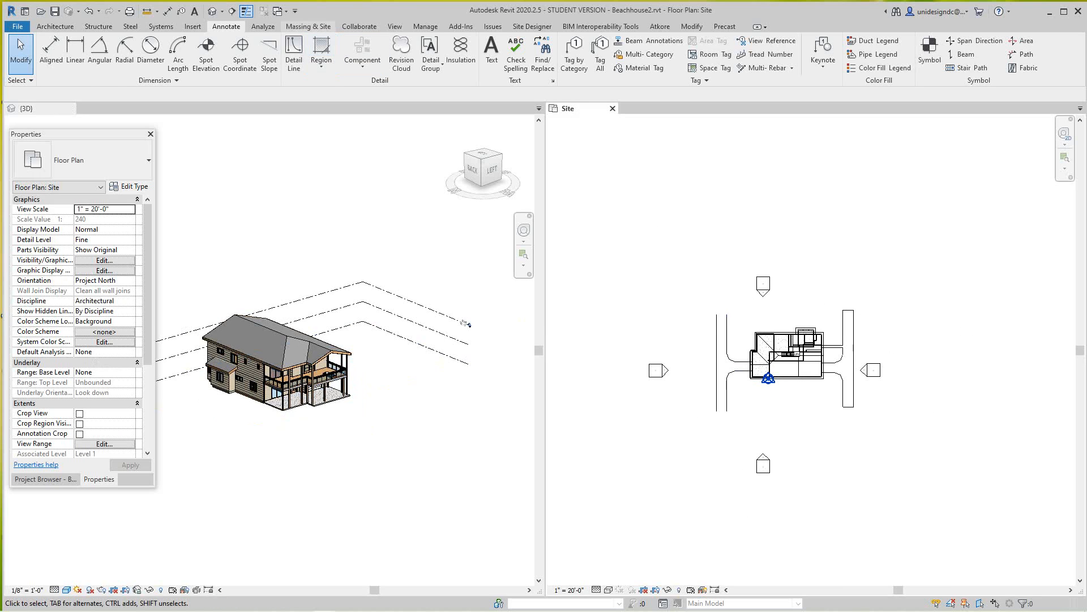
left_click(307, 26)
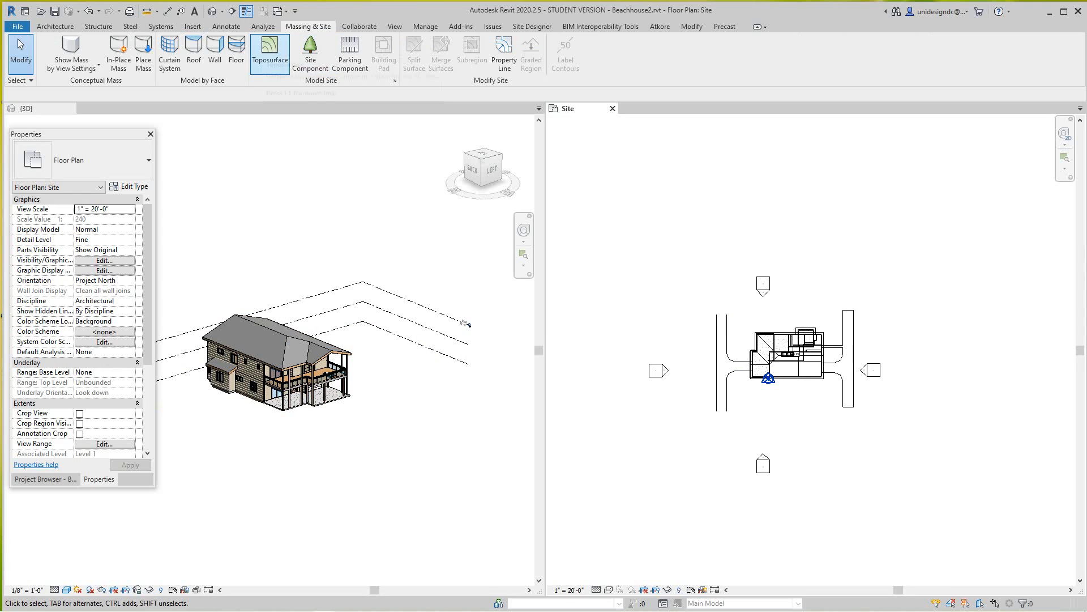
left_click(270, 49)
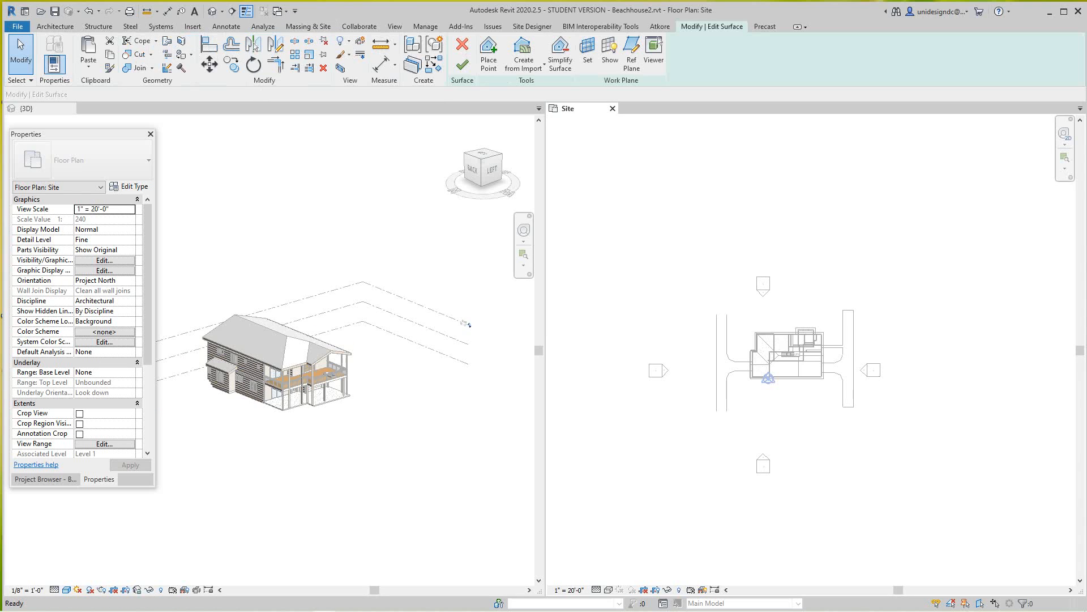
scroll(660, 324, "up", 1)
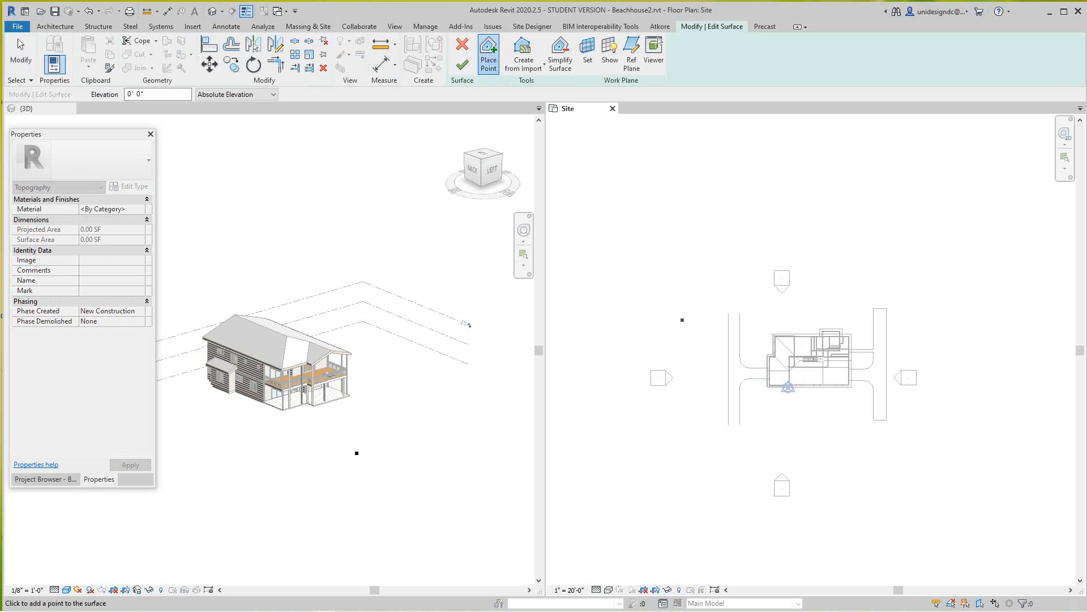
left_click(682, 353)
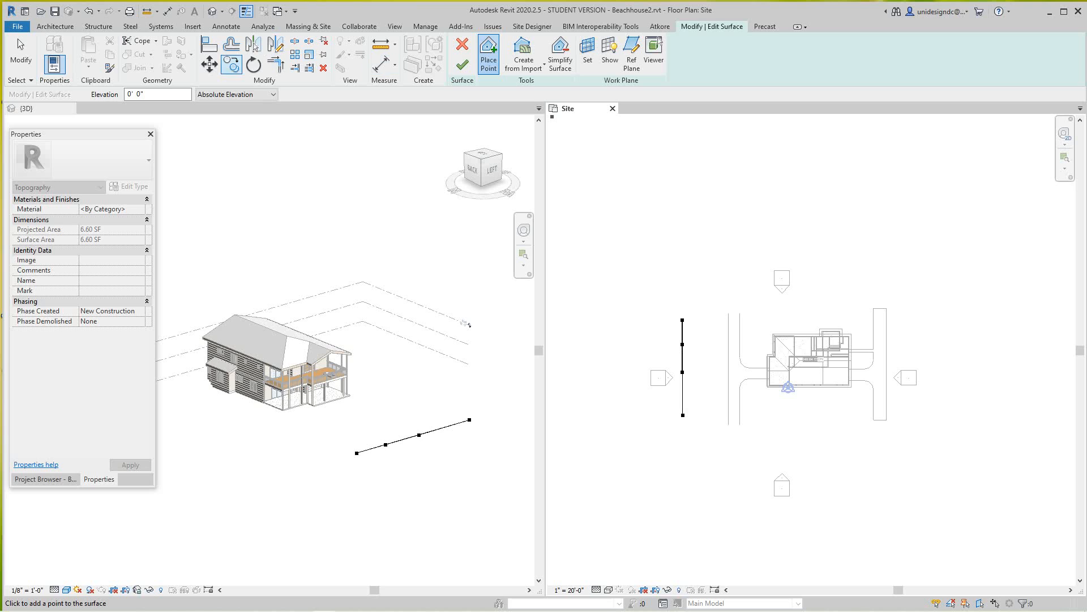
key("Escape")
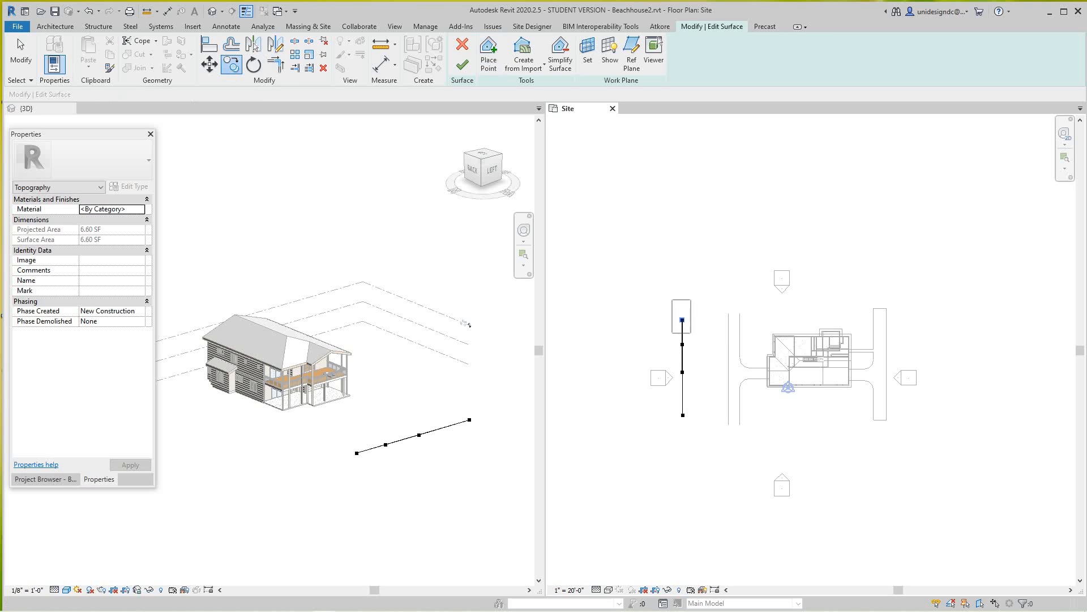
Copy the four-point row eastward five times across the site, about 24' to the first copy, ending east of the strip beyond the house.
left_click_drag(671, 300, 701, 438)
middle_click_drag(801, 344, 734, 325)
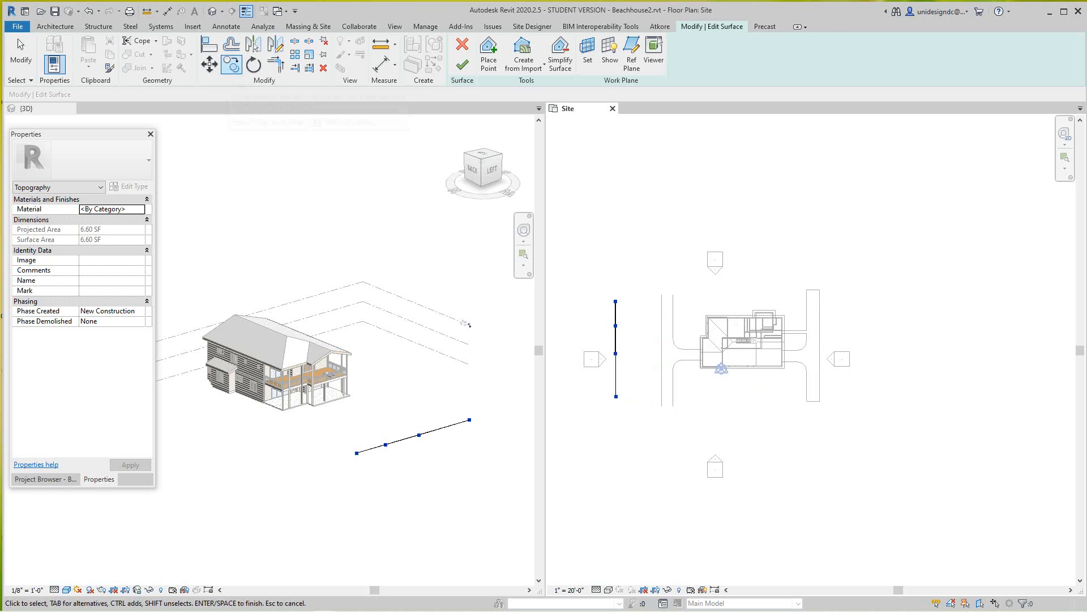
left_click(231, 64)
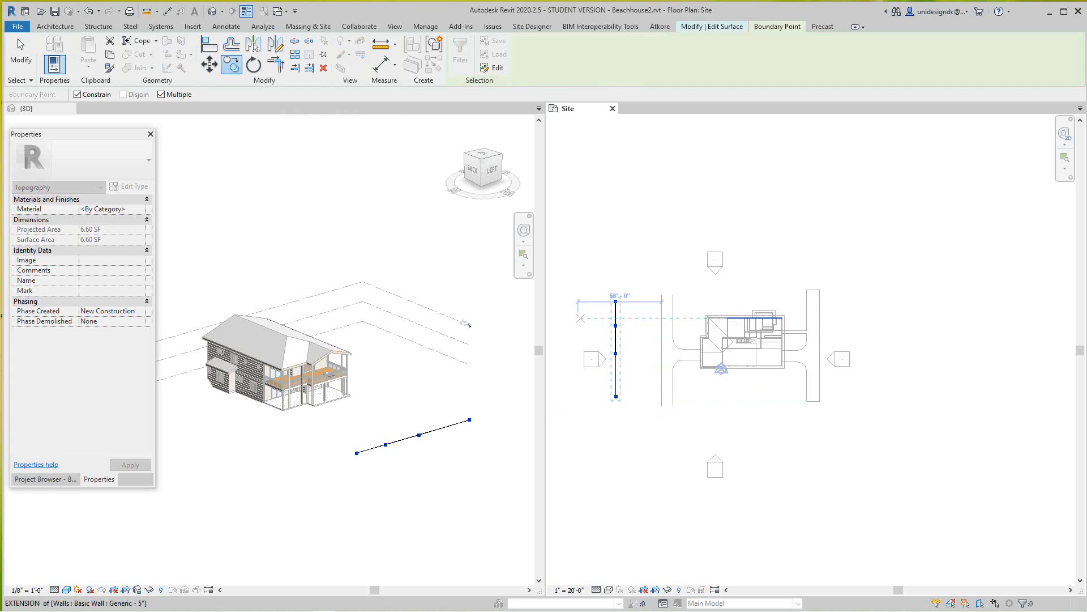
left_click(620, 406)
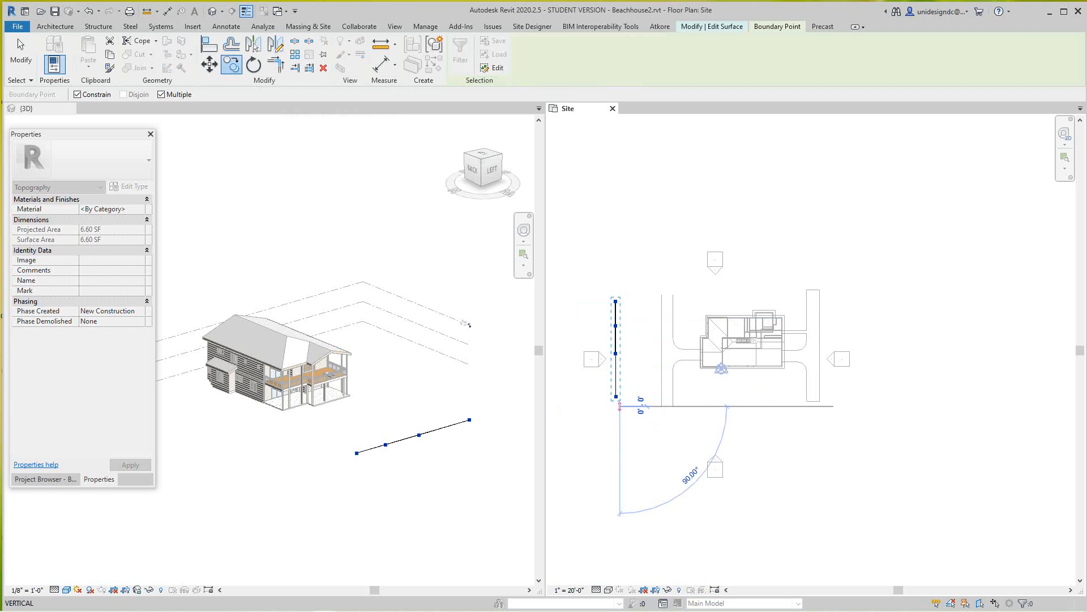
left_click(656, 406)
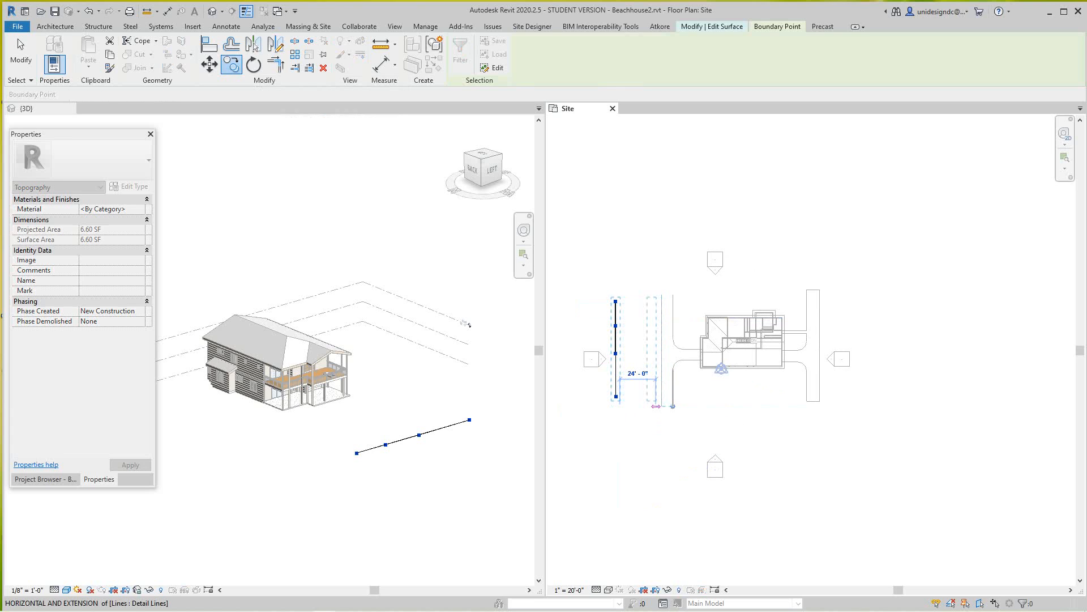
left_click(691, 406)
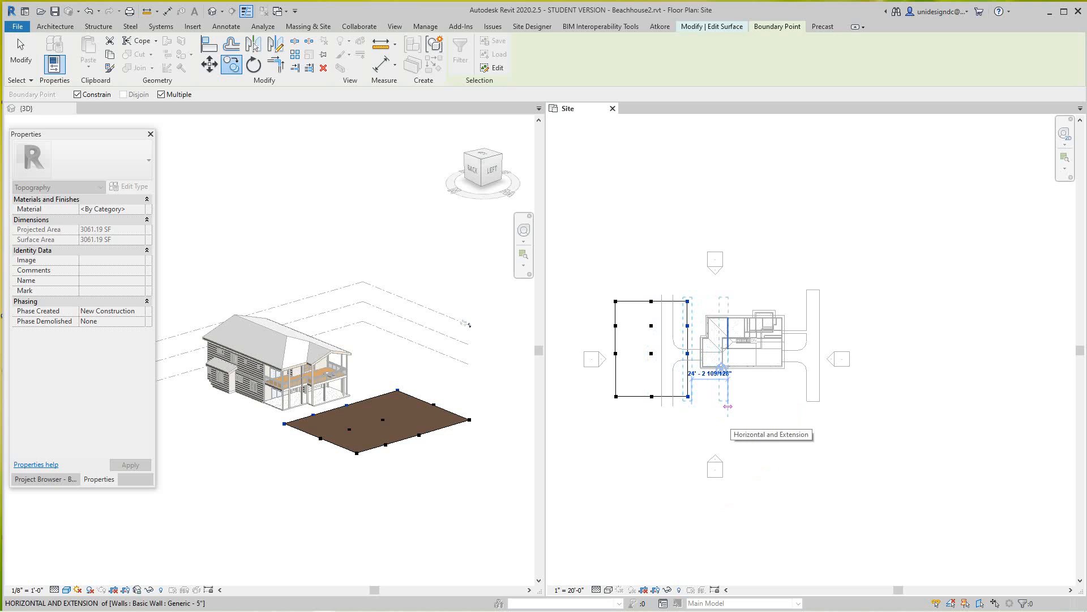
left_click(729, 406)
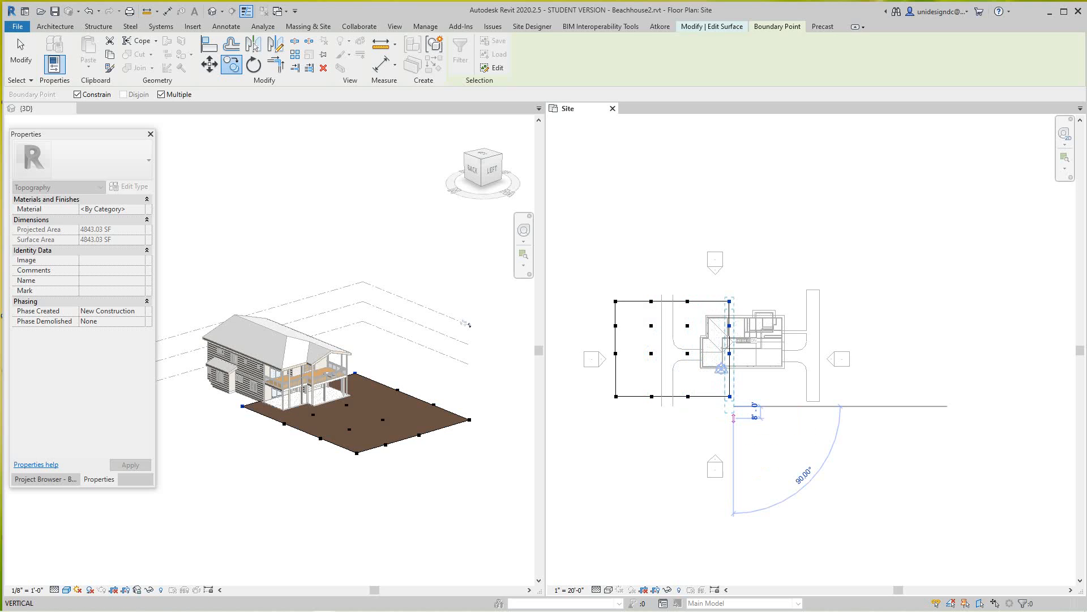
left_click(806, 406)
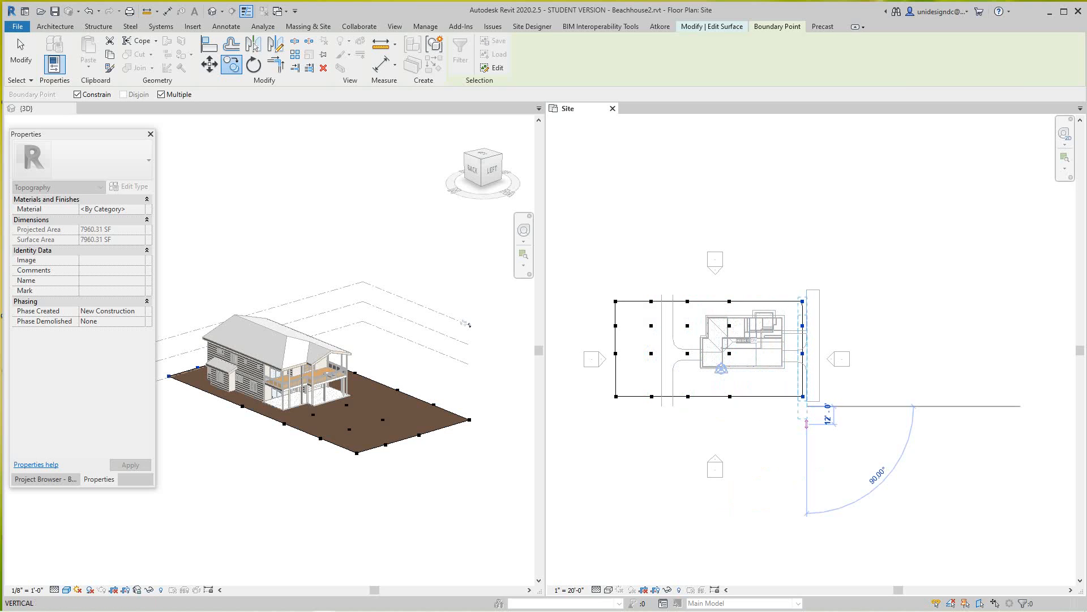
left_click(860, 406)
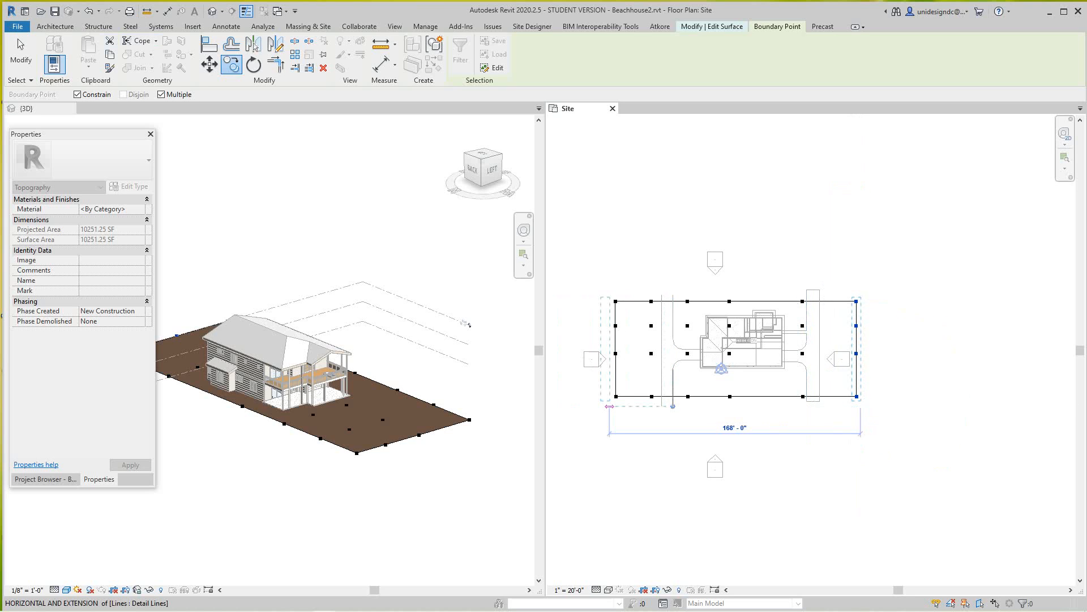
key("Escape")
key("Escape")
Set the toposurface's northeast corner point to an elevation of 5' 0".
scroll(776, 389, "up", 3)
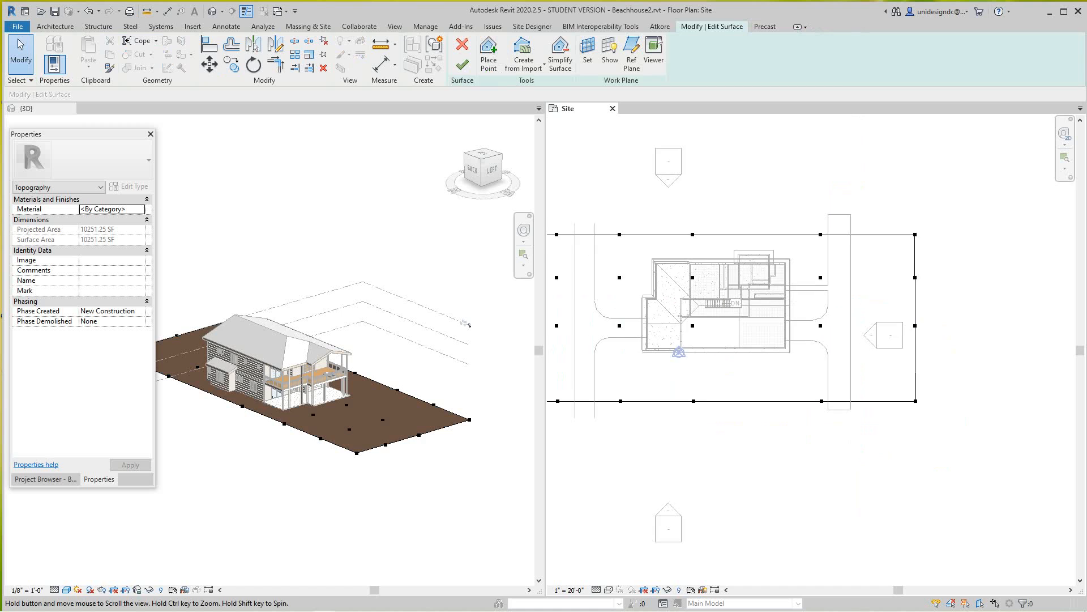
middle_click_drag(941, 253, 896, 315)
scroll(897, 315, "down", 1)
scroll(896, 315, "up", 5)
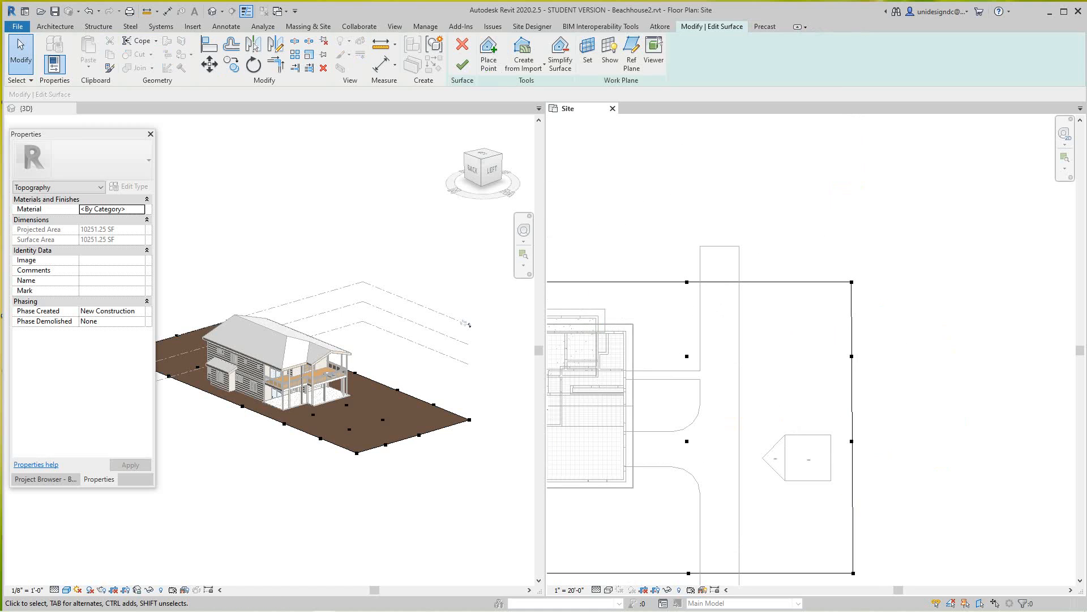
left_click(852, 281)
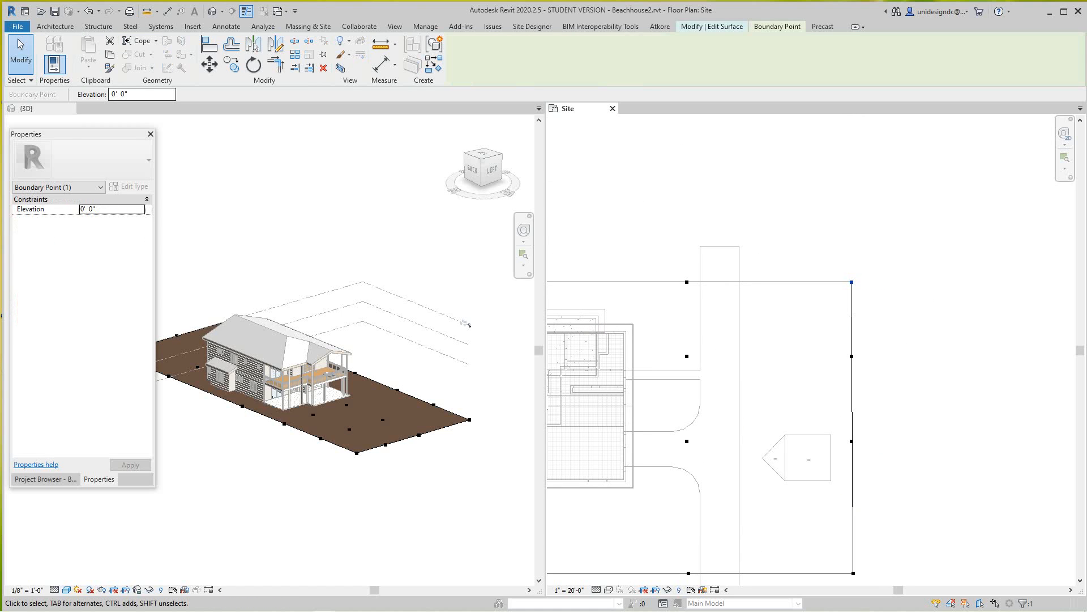
left_click_drag(129, 94, 119, 94)
type("5")
key("Return")
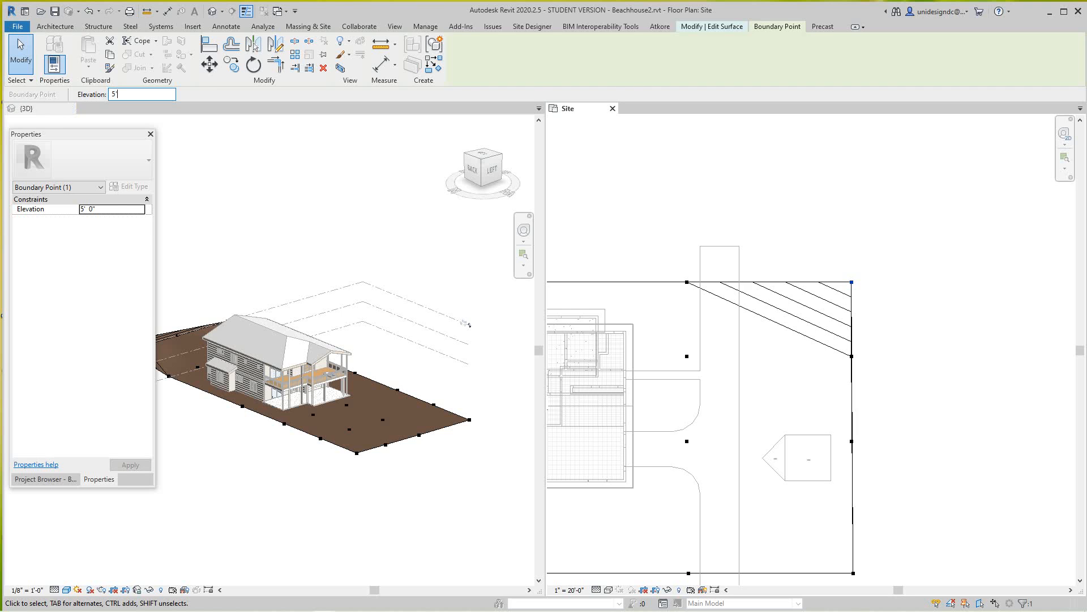
key("Escape")
Set the three remaining points on the toposurface's east edge to an elevation of 5' 0".
scroll(663, 204, "down", 2)
middle_click_drag(662, 204, 783, 203)
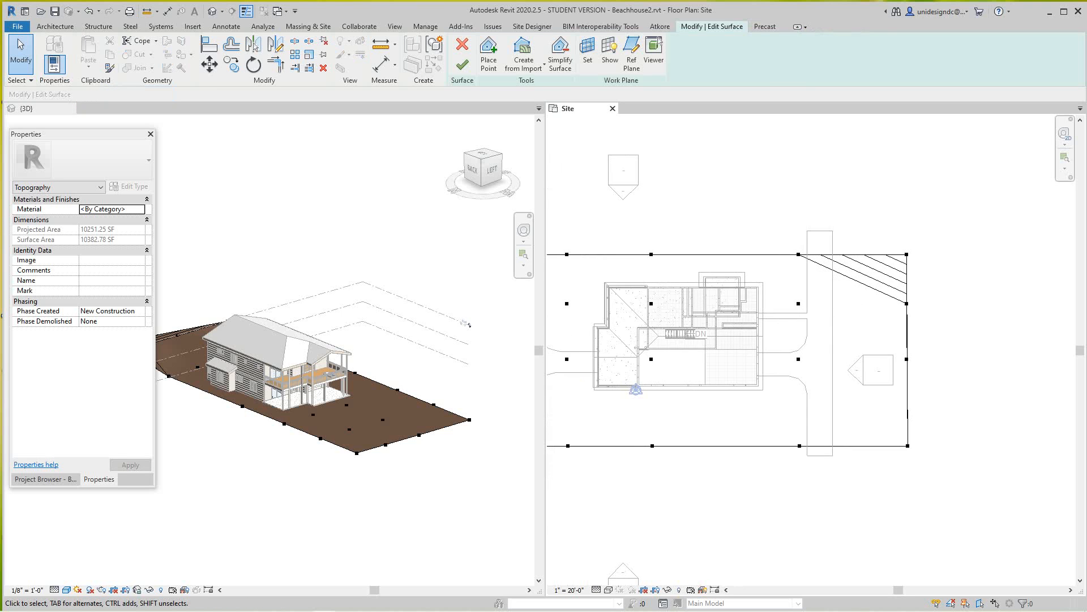
scroll(673, 226, "up", 1)
scroll(673, 238, "down", 2)
scroll(848, 266, "up", 3)
scroll(898, 316, "up", 2)
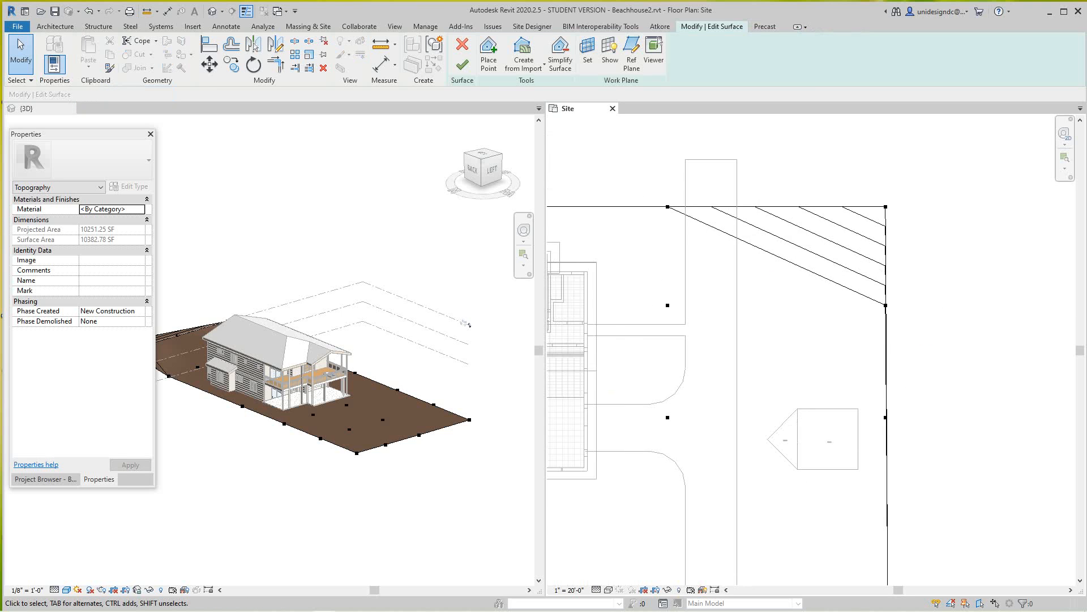
left_click(886, 305)
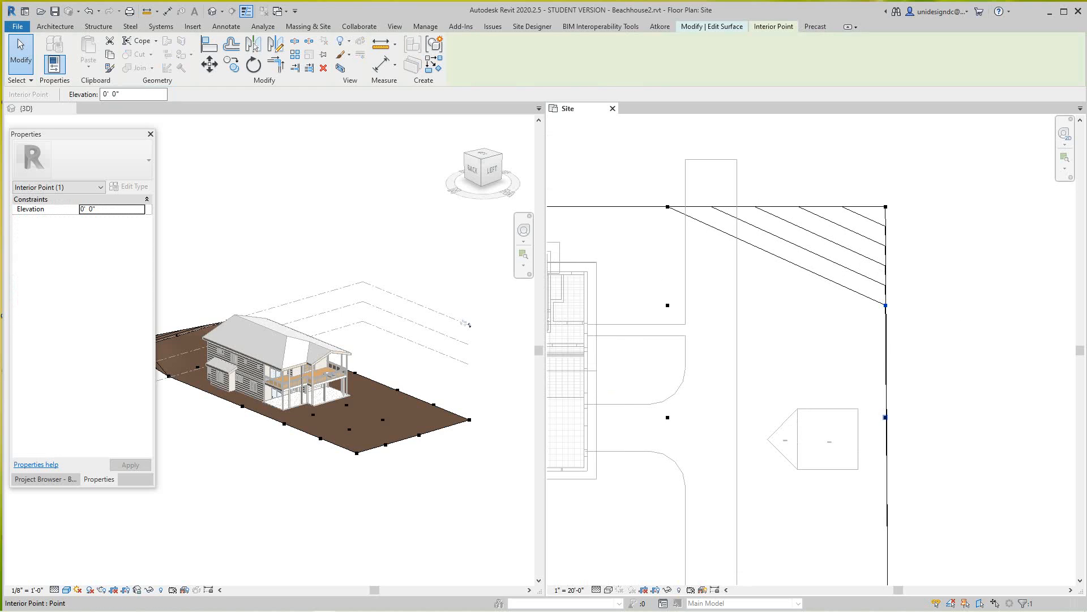
left_click(886, 417, "ctrl")
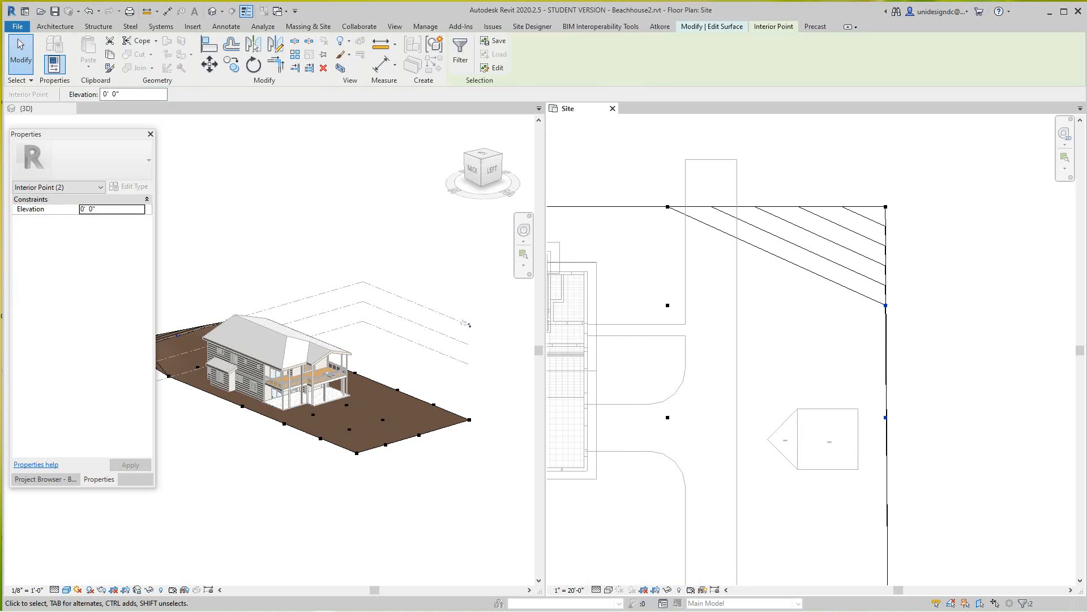
middle_click_drag(891, 343, 866, 229)
scroll(866, 230, "down", 1)
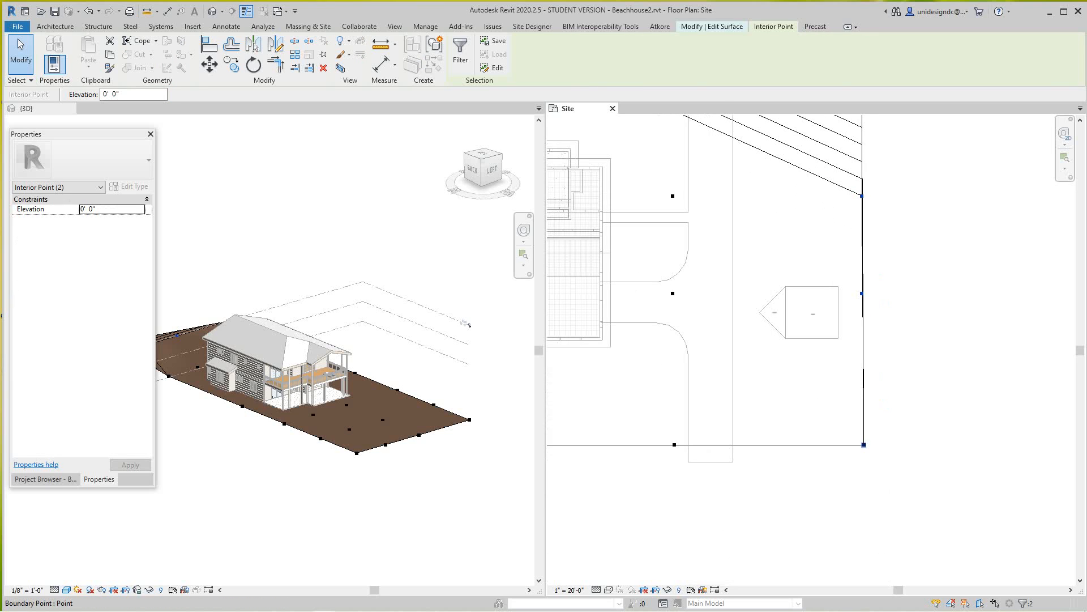
left_click(863, 444, "ctrl")
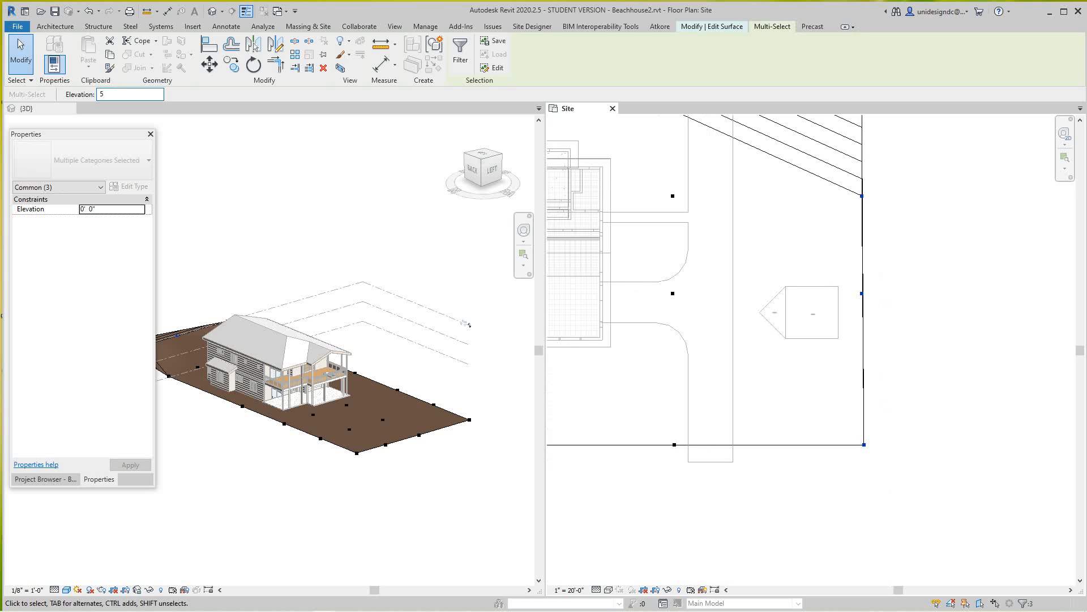
key("Return")
Examine the slope along the toposurface's east edge in the 3D and Site views.
scroll(312, 238, "down", 2)
scroll(589, 309, "down", 1)
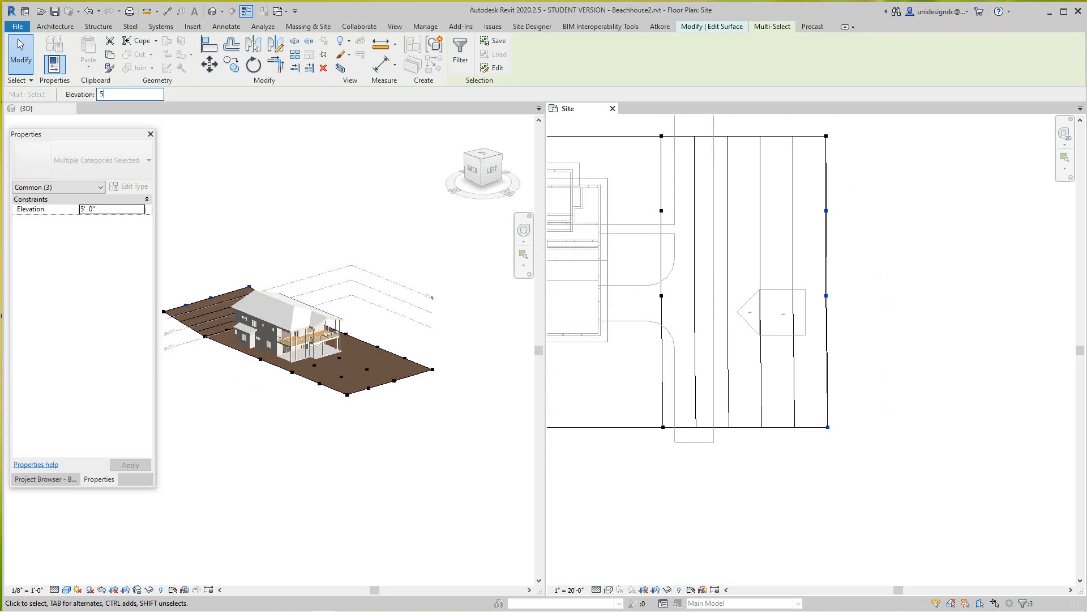
scroll(272, 374, "up", 2)
scroll(830, 391, "down", 3)
middle_click_drag(830, 390, 952, 413)
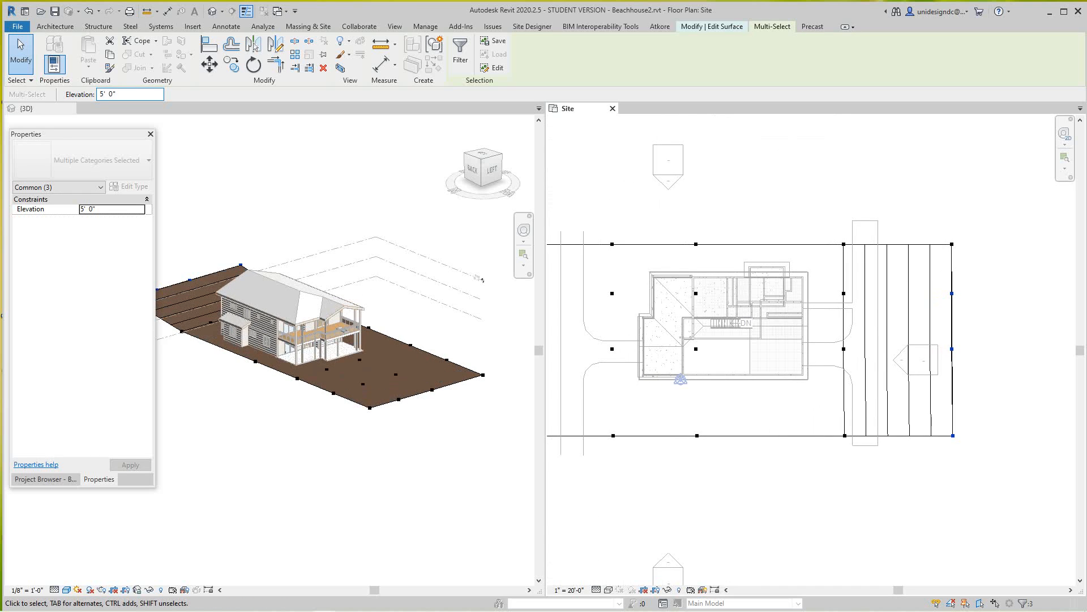
scroll(874, 445, "up", 2)
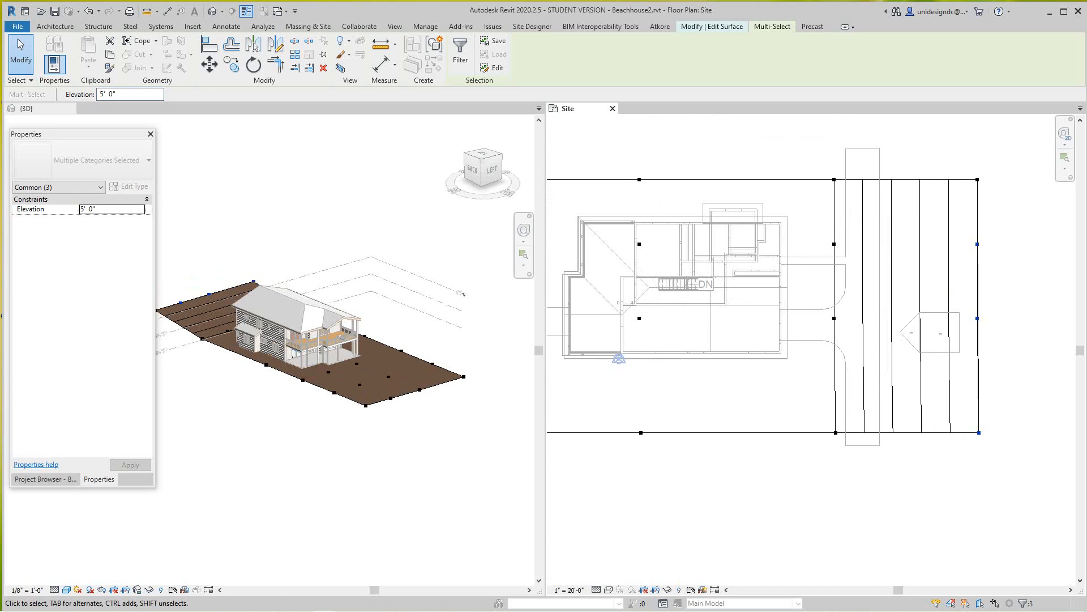
middle_click_drag(897, 440, 834, 452)
scroll(833, 452, "down", 3)
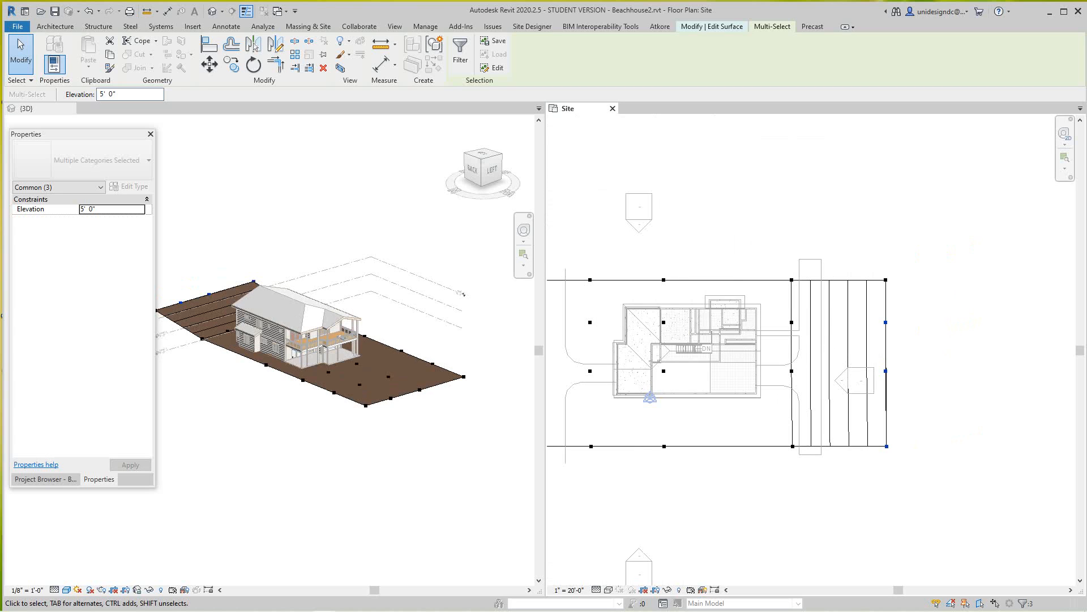
scroll(204, 337, "up", 3)
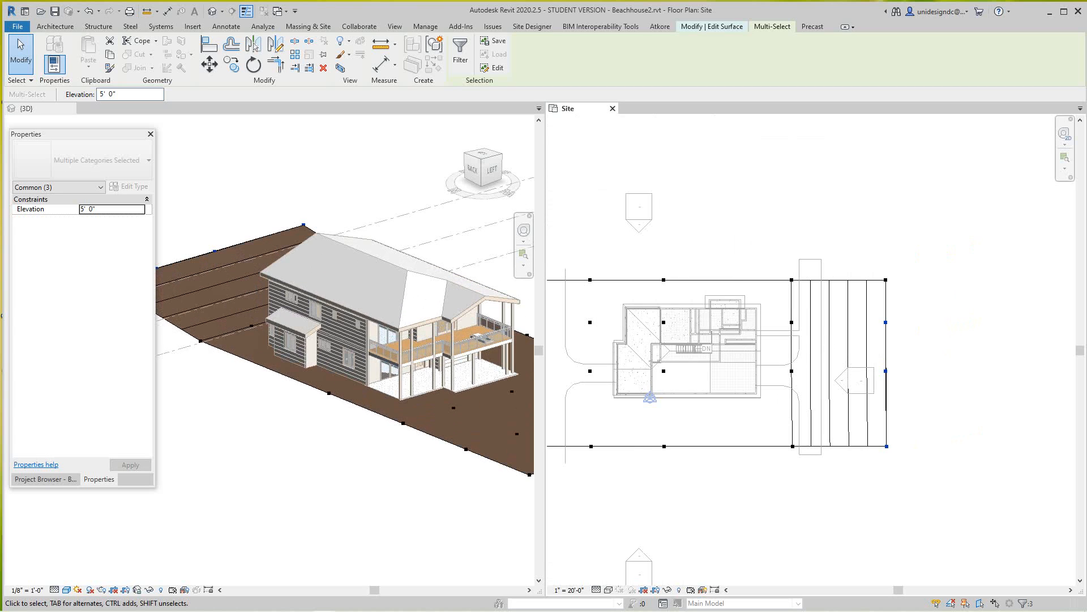
scroll(204, 338, "down", 4)
scroll(629, 435, "down", 1)
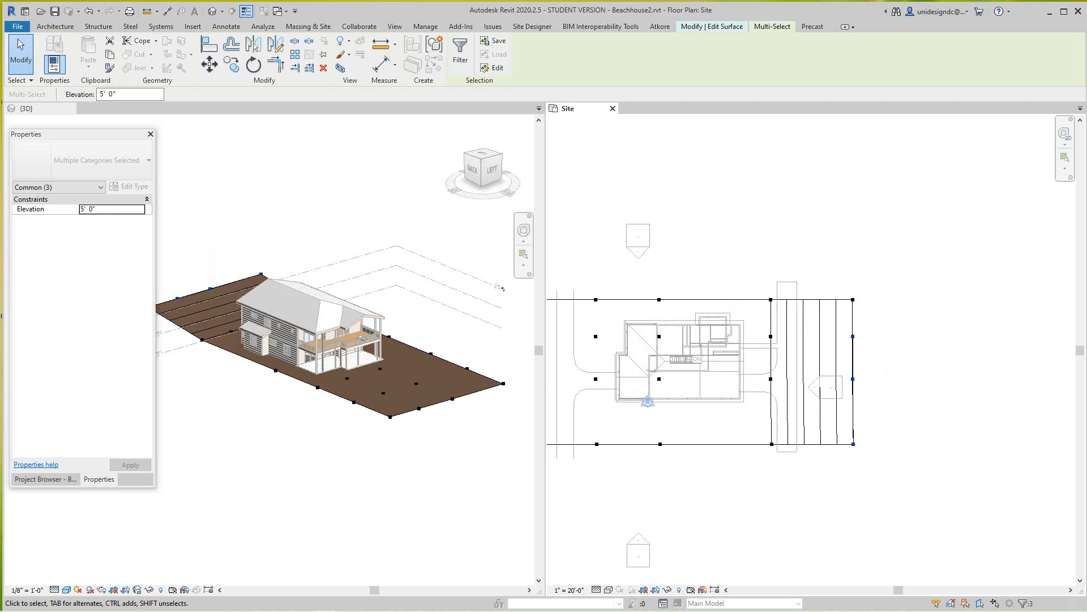
Set the toposurface's northwest corner point to an elevation of -1' 0".
middle_click_drag(628, 435, 810, 430)
scroll(729, 390, "up", 3)
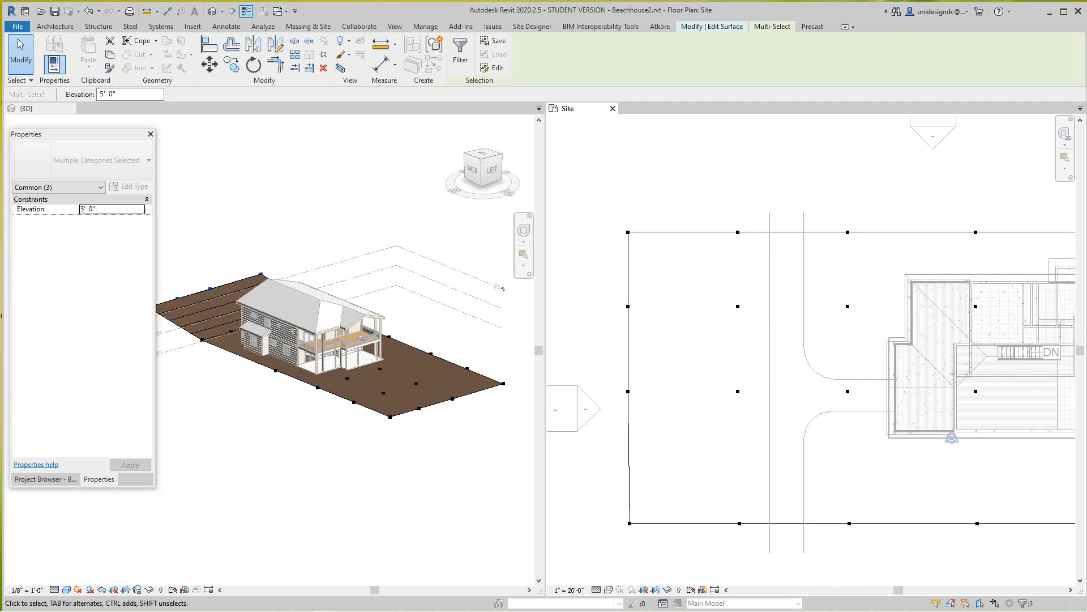
left_click(628, 232)
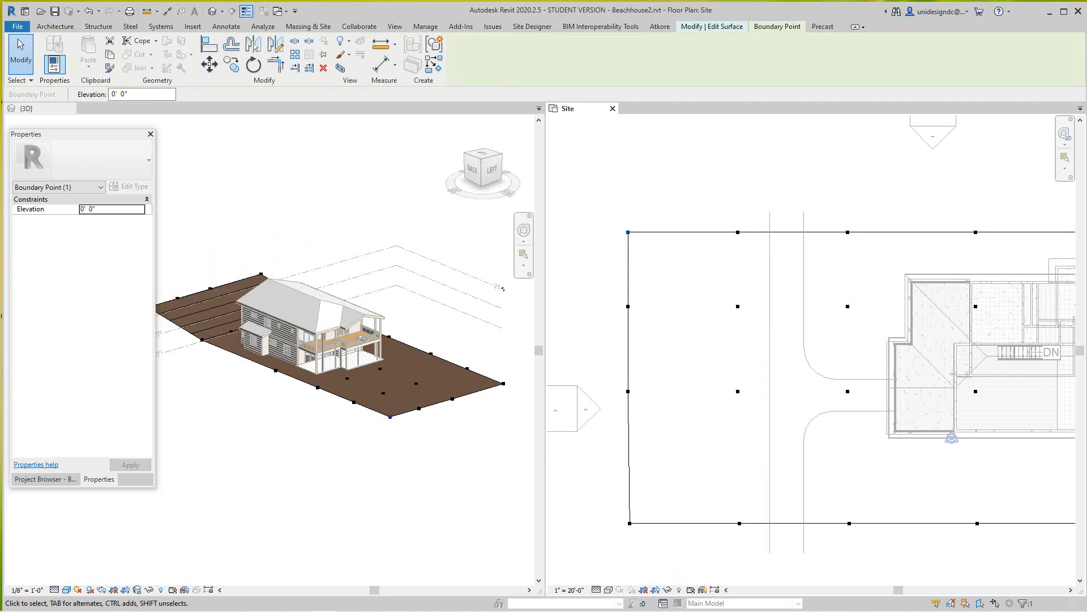
left_click(128, 94)
key("Return")
key("Escape")
Check the northwest corner's elevation and set the other three points on the west edge to -1' 0".
scroll(628, 231, "up", 1)
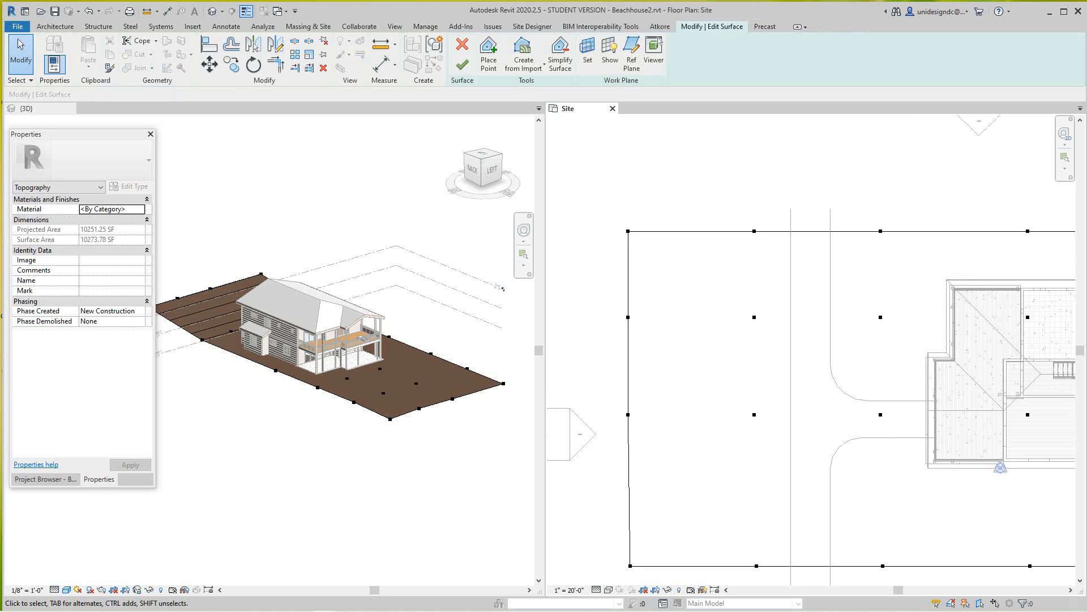
left_click(628, 231)
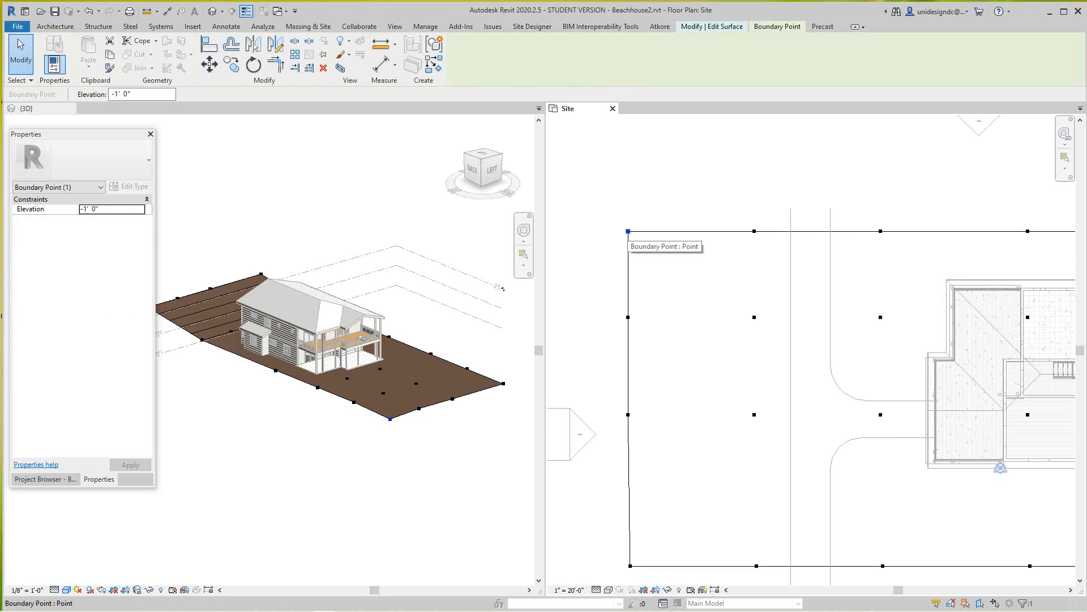
key("Escape")
left_click(628, 318)
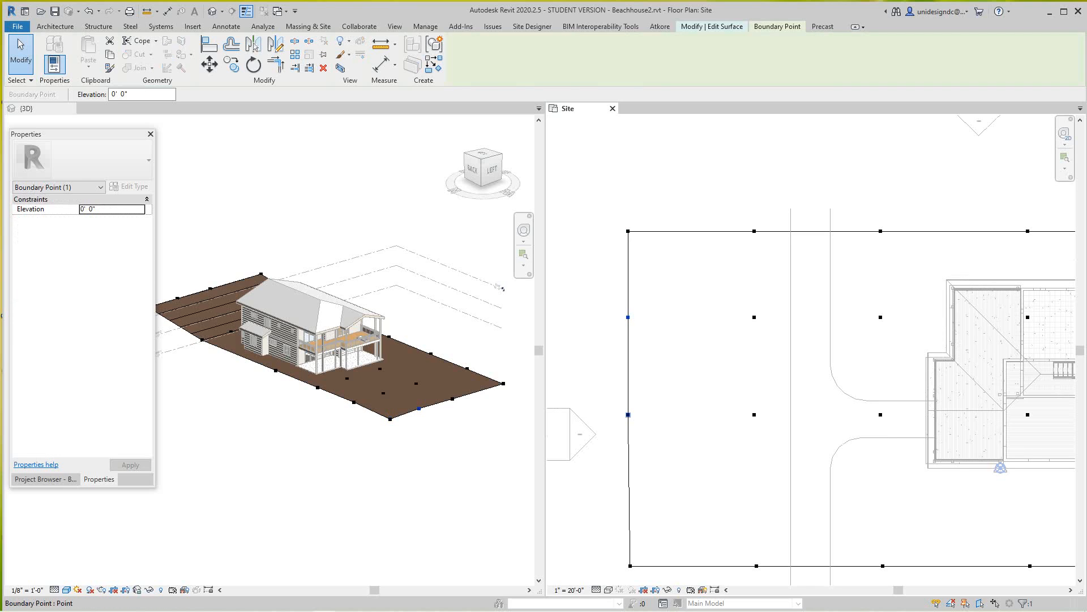
left_click(628, 414, "ctrl")
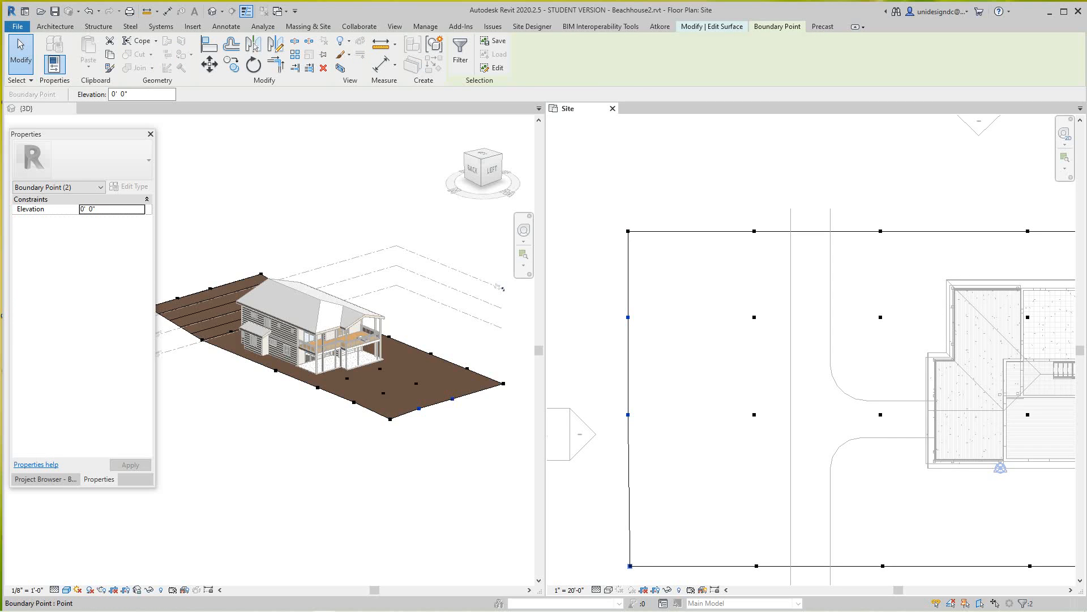
left_click(631, 565, "ctrl")
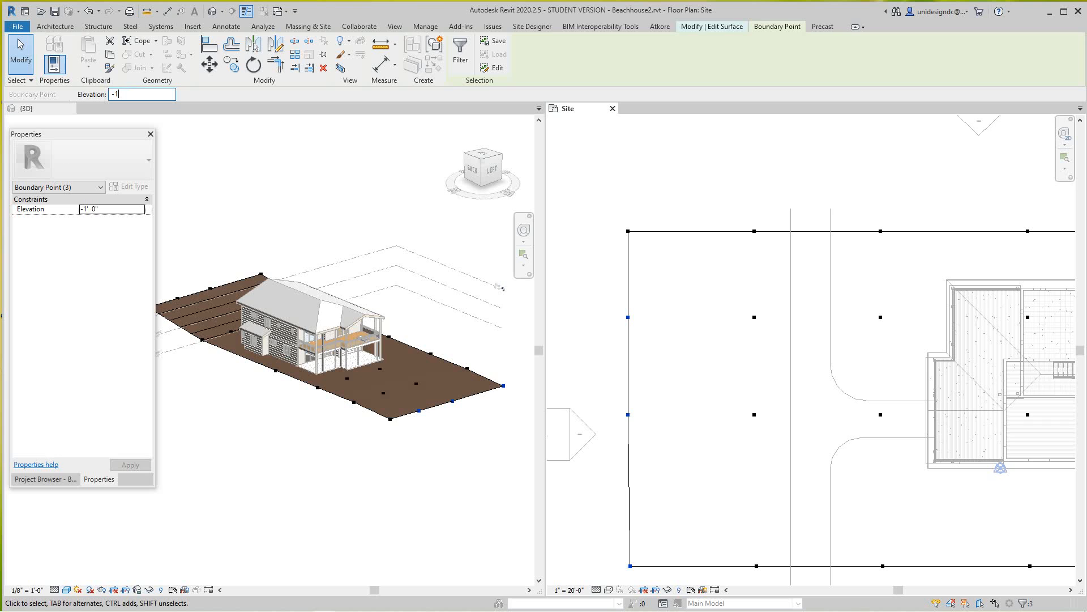
key("Escape")
Lower the elevation of the toposurface's northwest corner point.
scroll(526, 320, "down", 2)
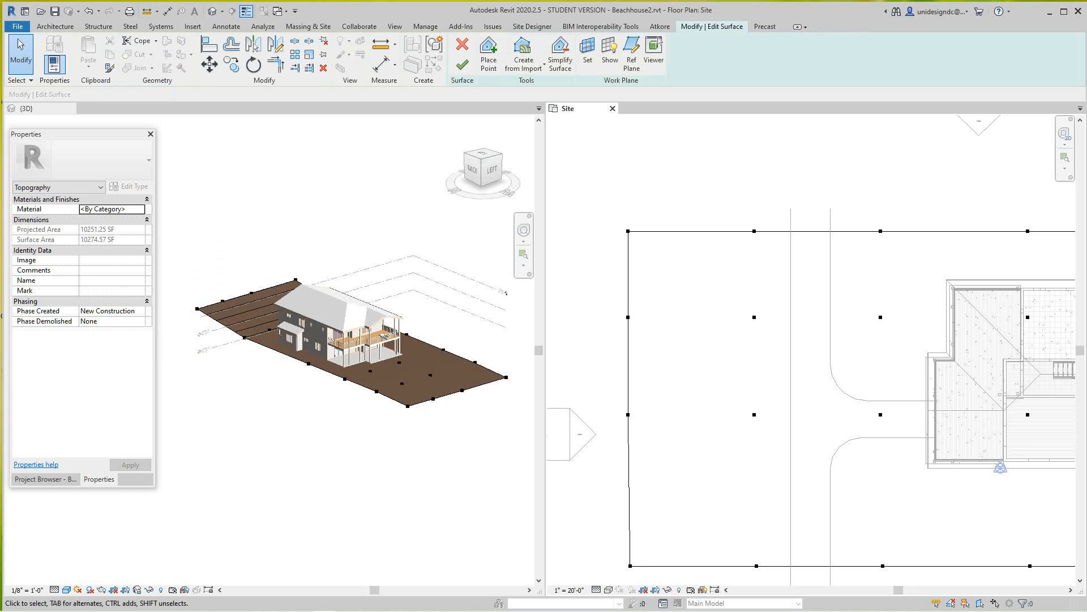
left_click(505, 293)
scroll(521, 400, "up", 3)
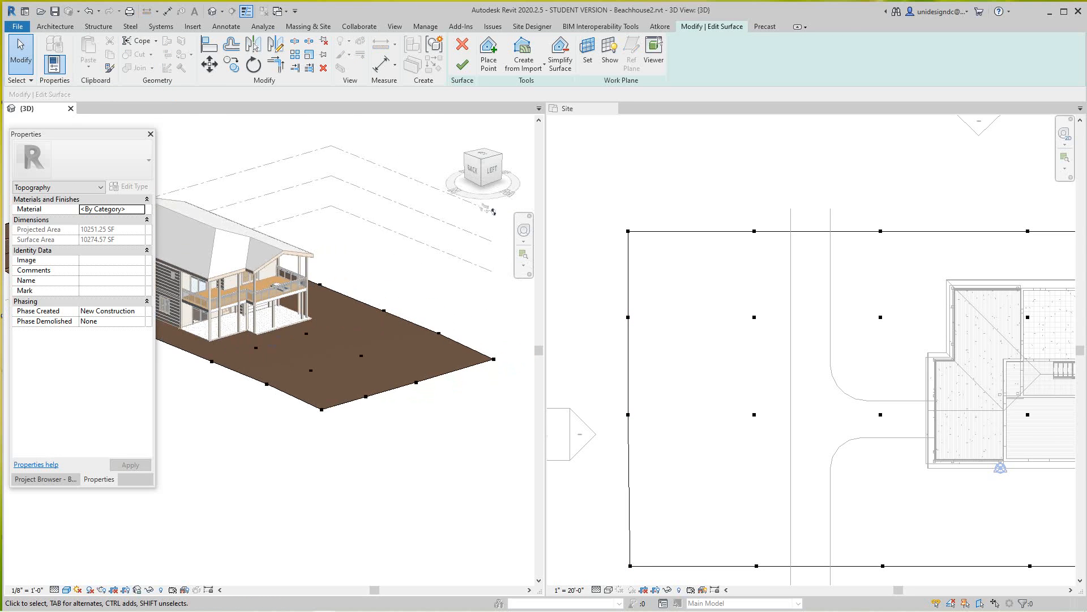
scroll(420, 376, "down", 3)
scroll(650, 431, "down", 1)
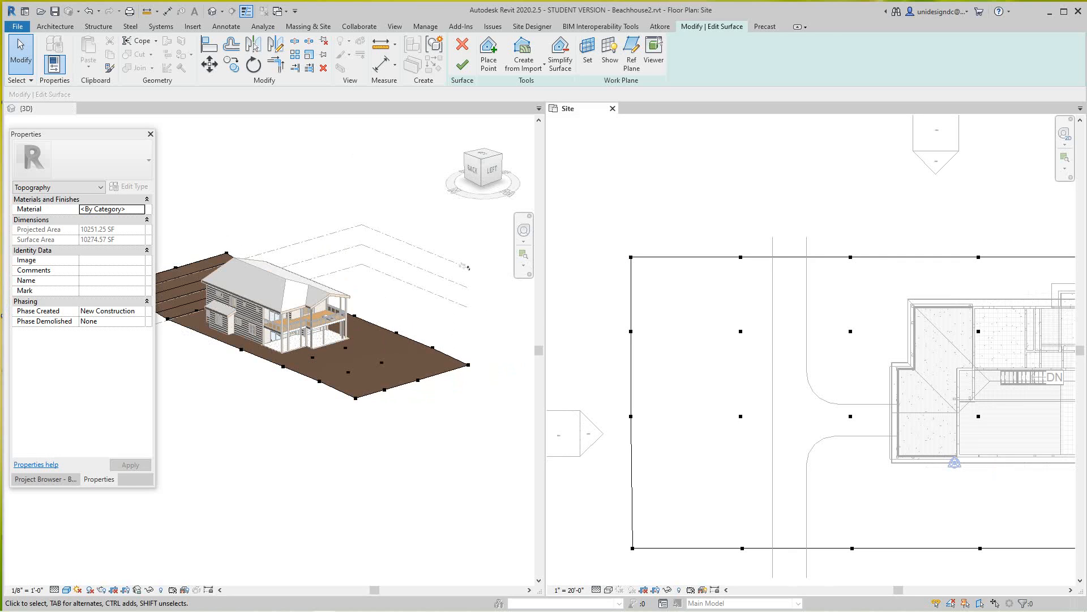
left_click(631, 257)
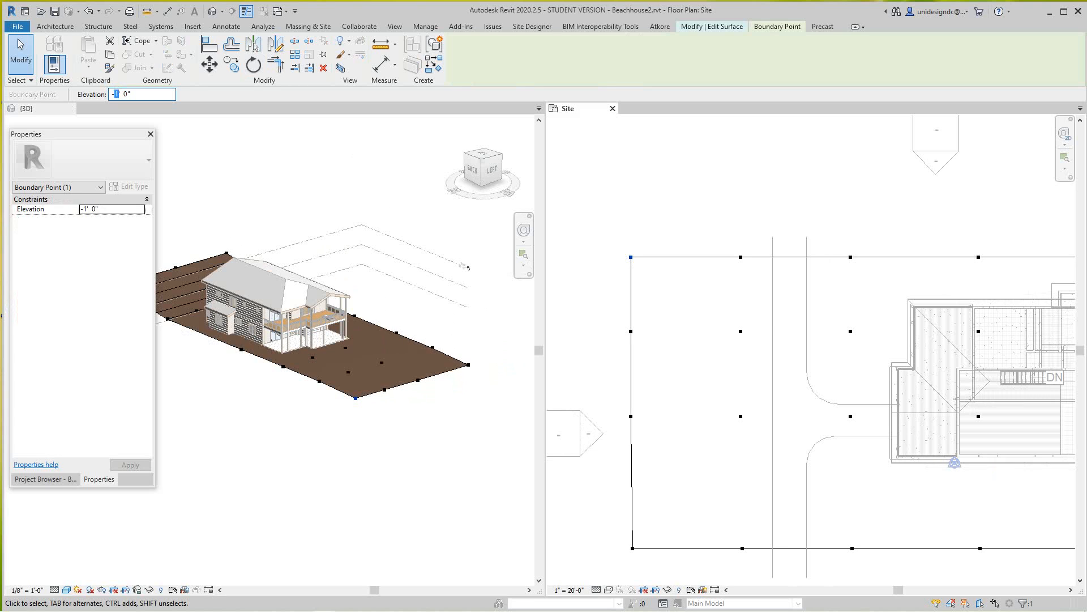
key("Escape")
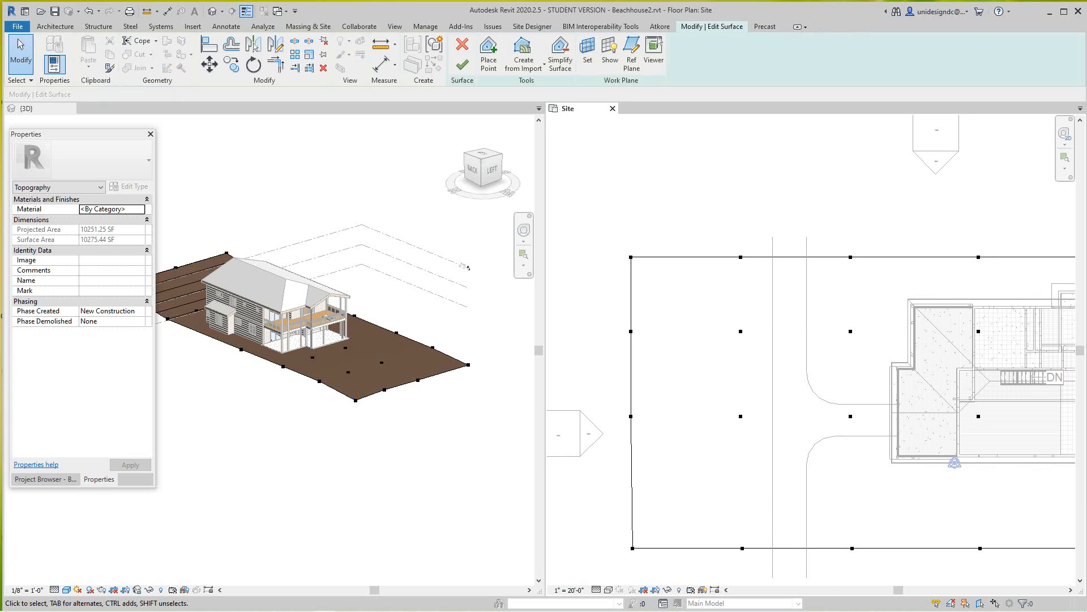
Check the elevations of the two middle west-edge points and try to set the southwest corner point to -2' 0".
left_click(631, 331)
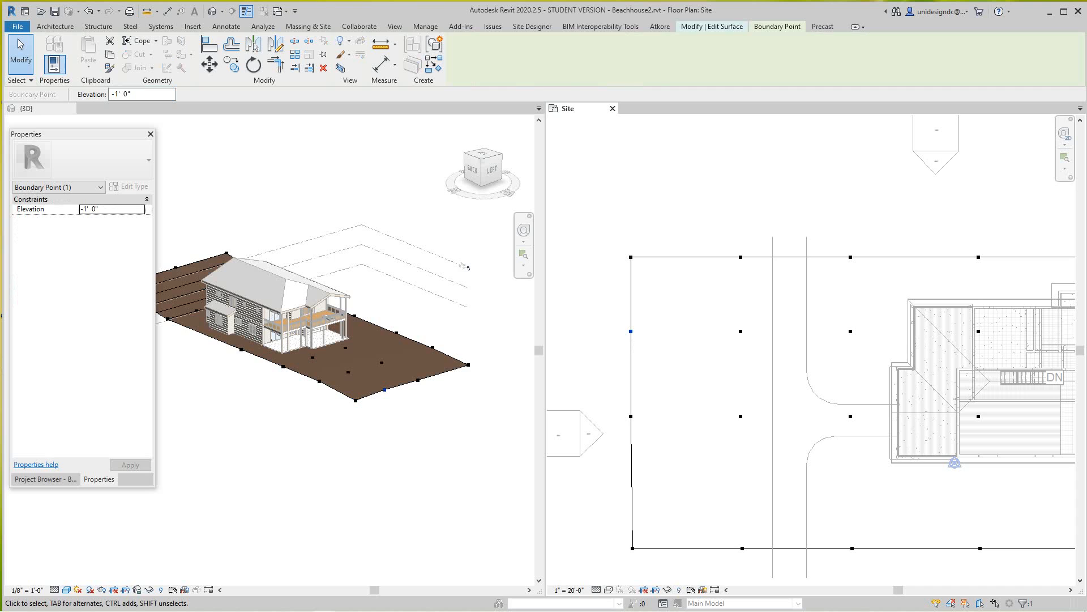
key("Escape")
left_click(631, 416)
key("Escape")
scroll(682, 329, "down", 1)
middle_click_drag(682, 329, 683, 274)
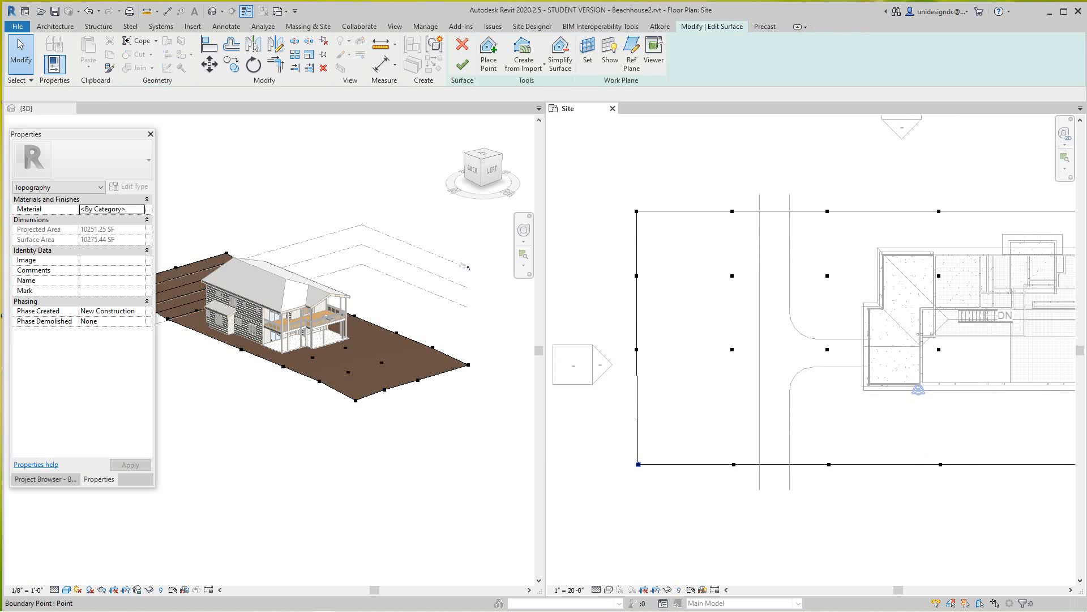
left_click(638, 464)
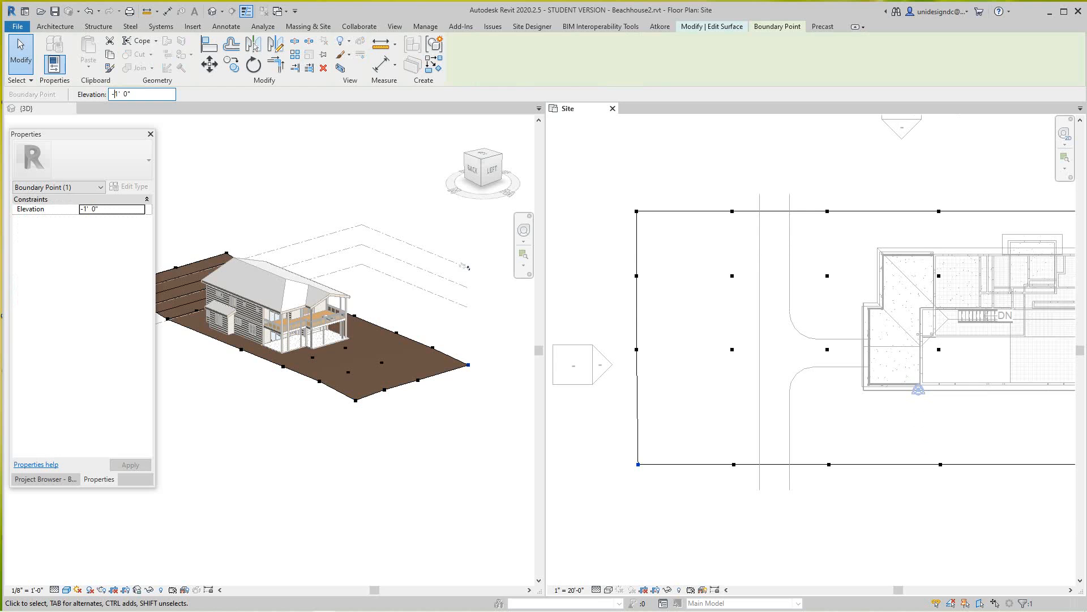
key("Return")
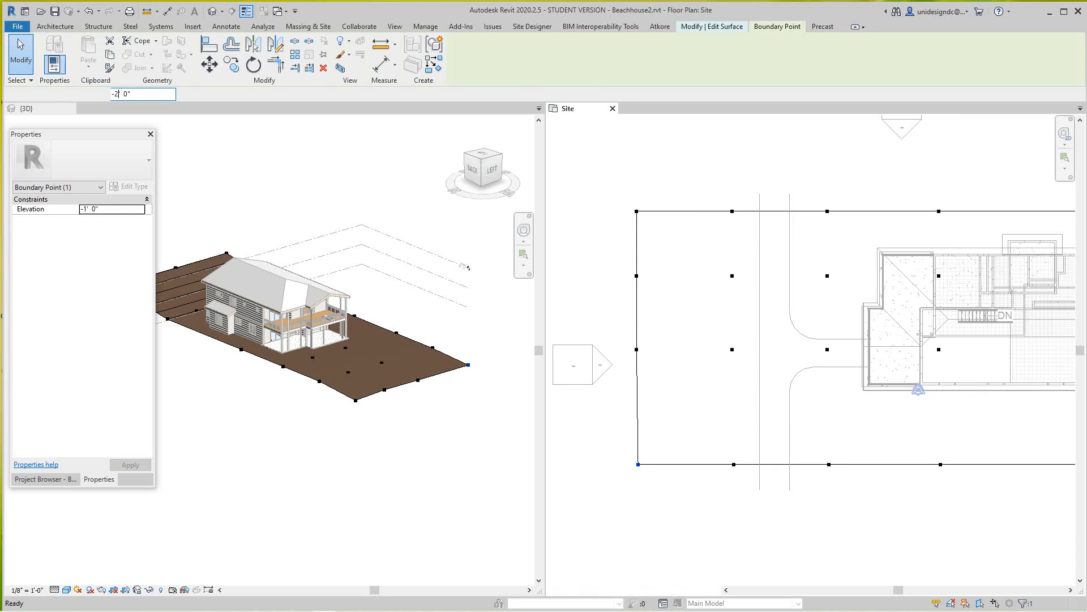
Finish editing the toposurface and review its shape around the house in the 3D and Site views.
scroll(666, 498, "down", 3)
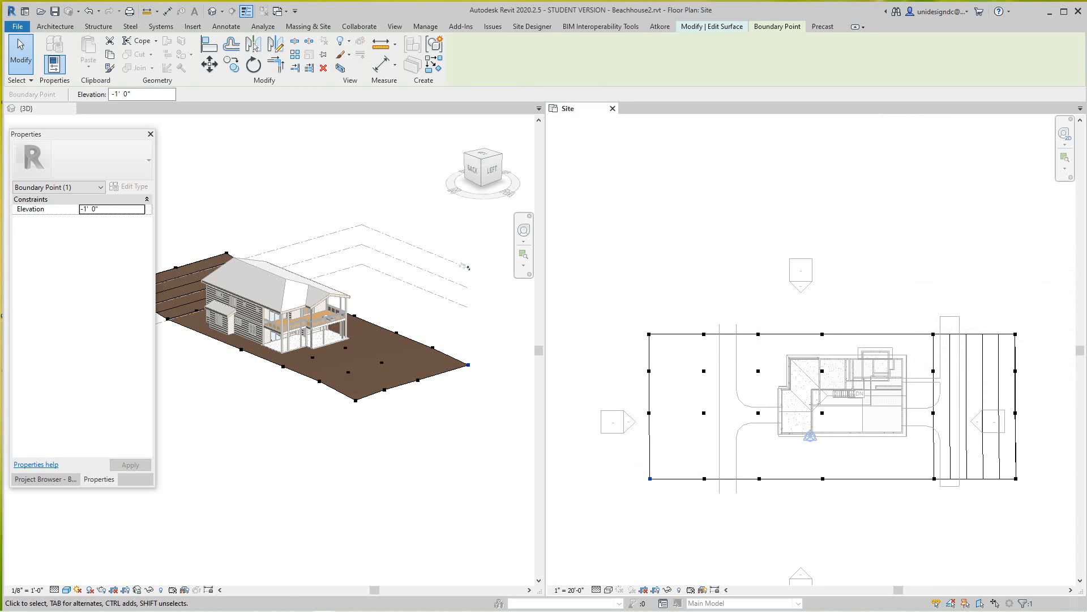
scroll(854, 456, "up", 2)
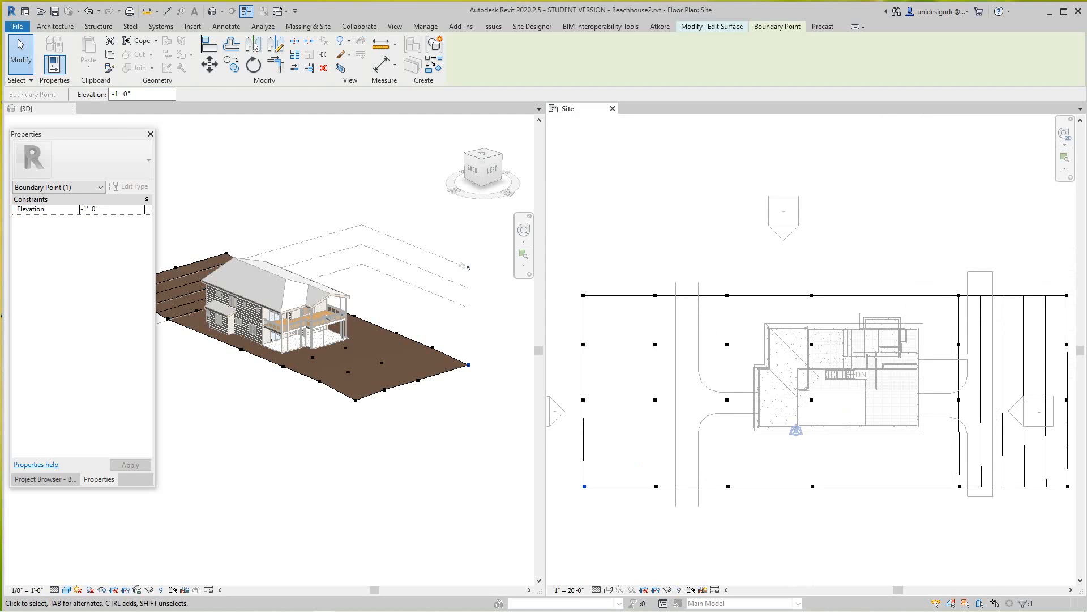
scroll(841, 406, "down", 2)
scroll(341, 421, "down", 2)
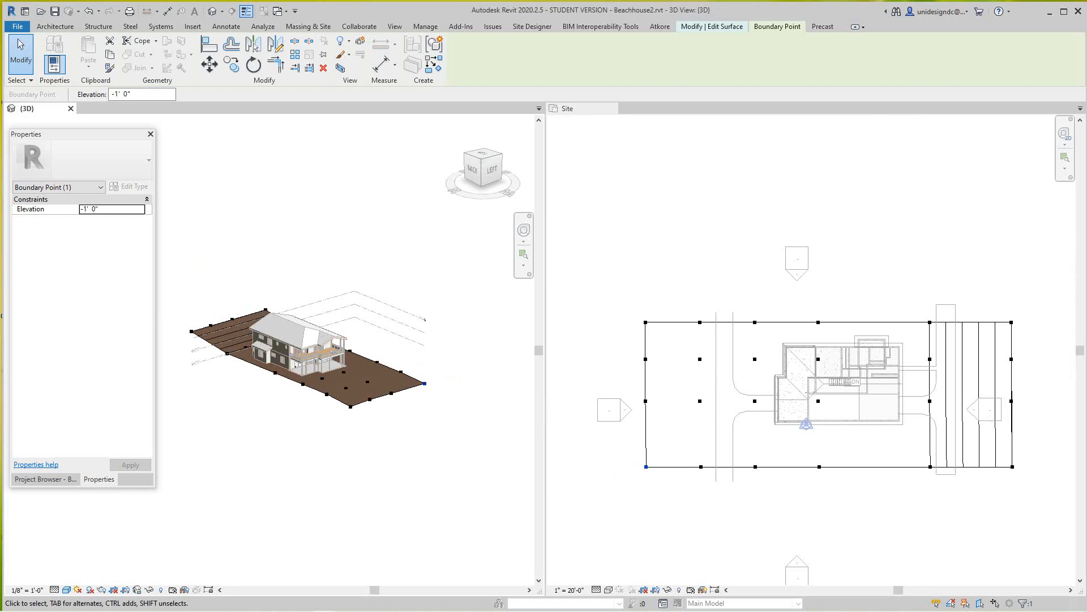
scroll(311, 355, "up", 3)
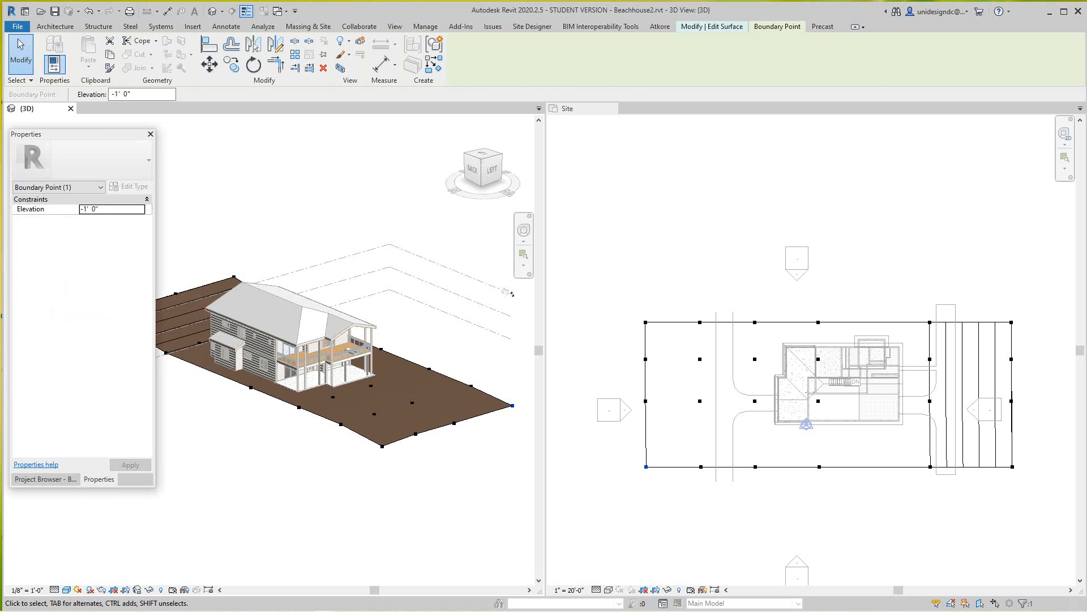
key("Escape")
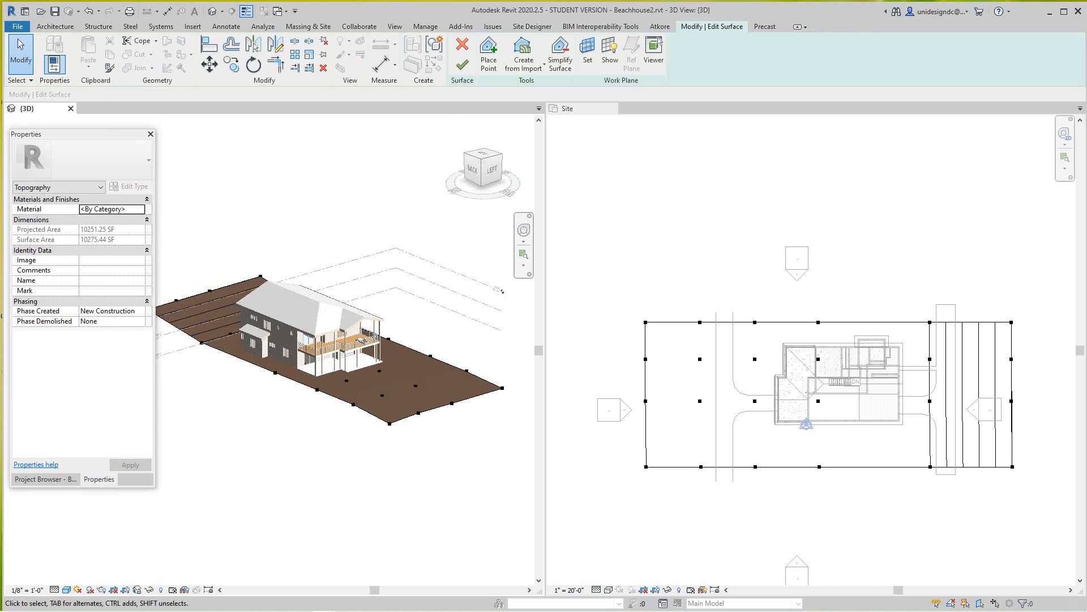
left_click(463, 64)
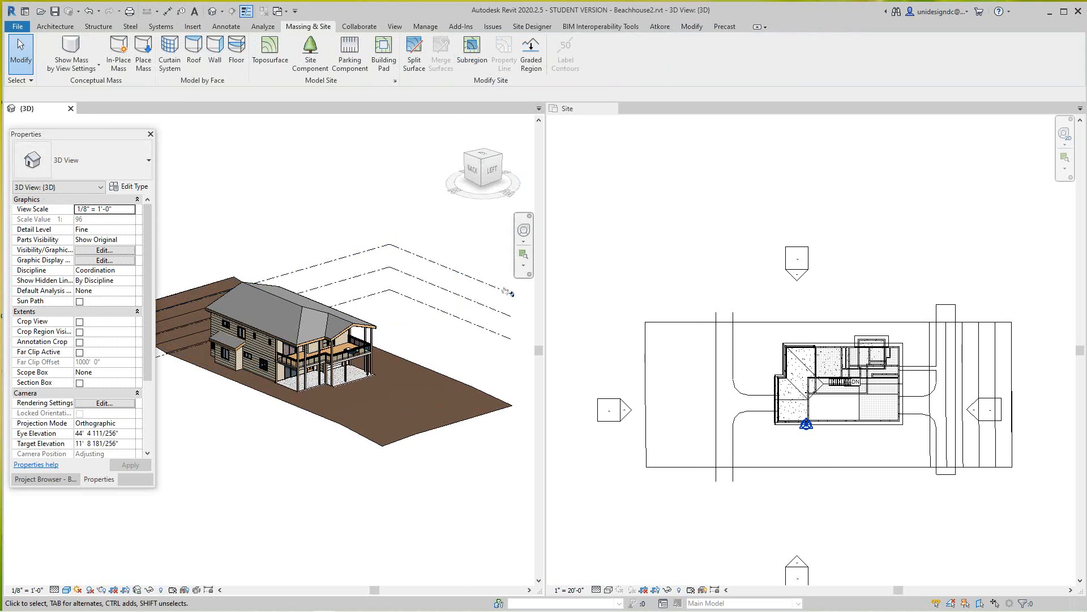
scroll(508, 291, "up", 4)
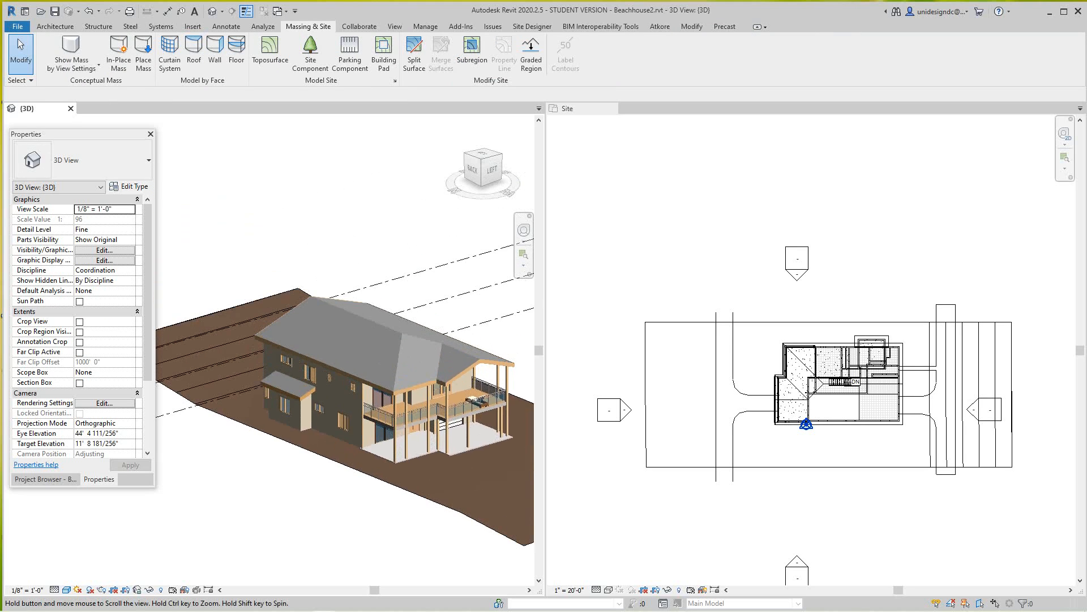
middle_click_drag(508, 291, 504, 255)
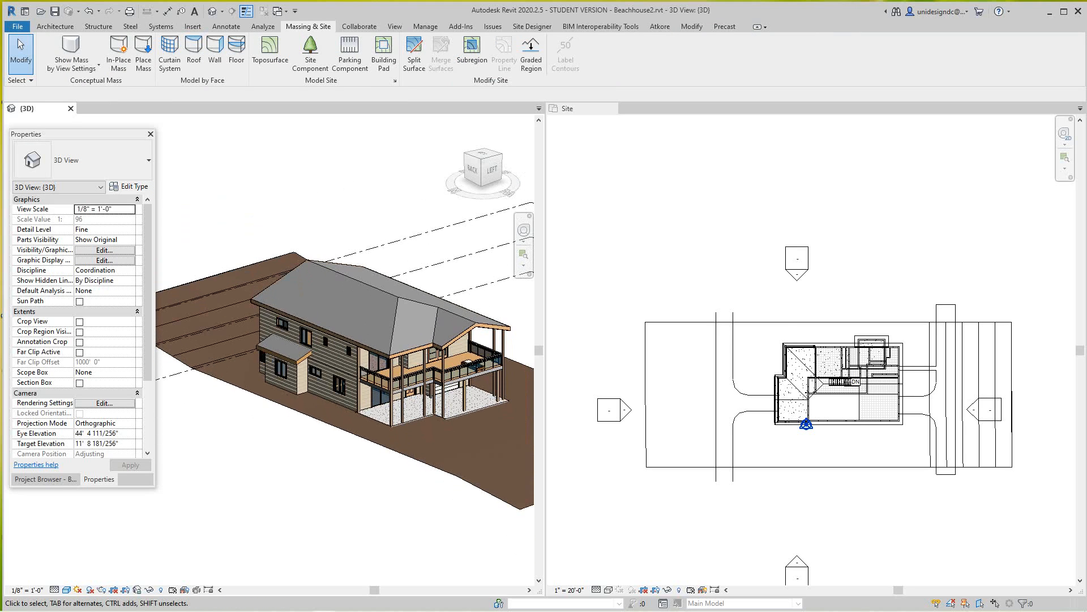
scroll(722, 533, "down", 2)
middle_click_drag(723, 533, 720, 536)
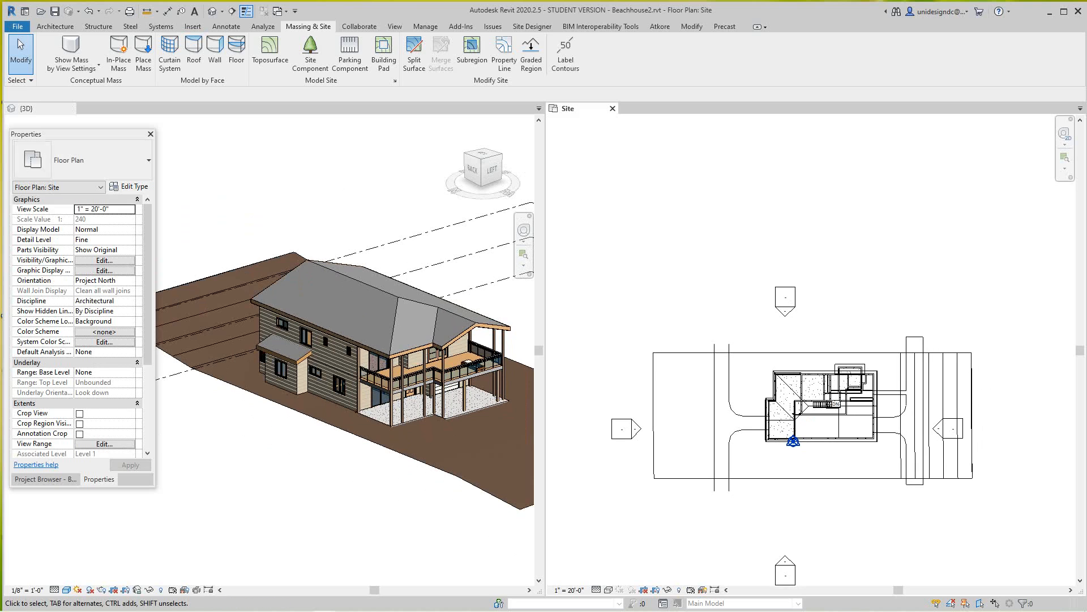
Assign Default New Material(1), with the Grass - Dark Rye appearance, to the toposurface and use its render appearance for shading.
left_click(397, 452)
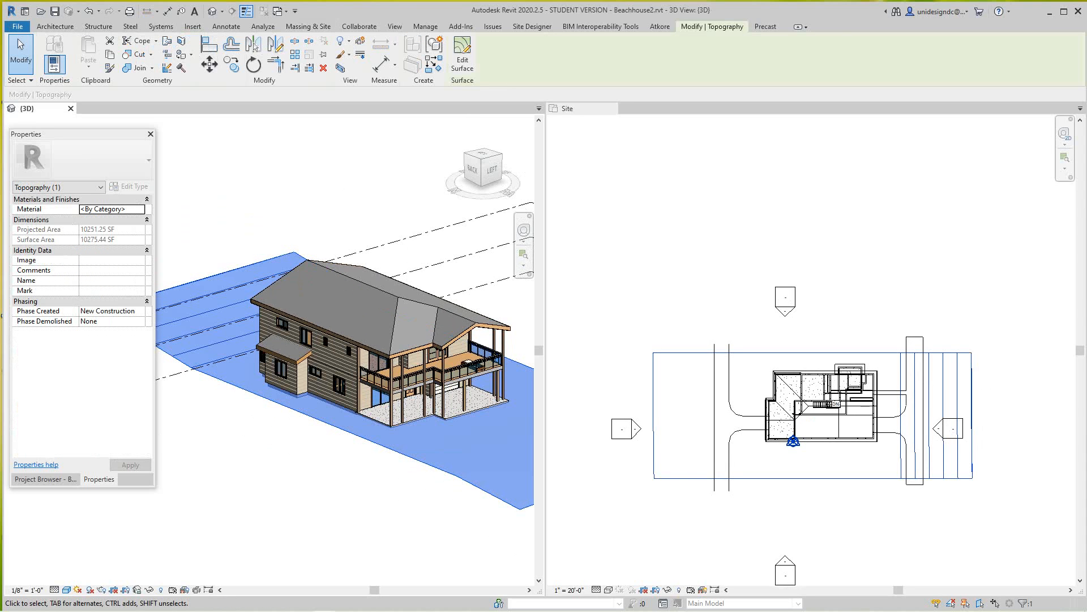
left_click(112, 209)
left_click(140, 208)
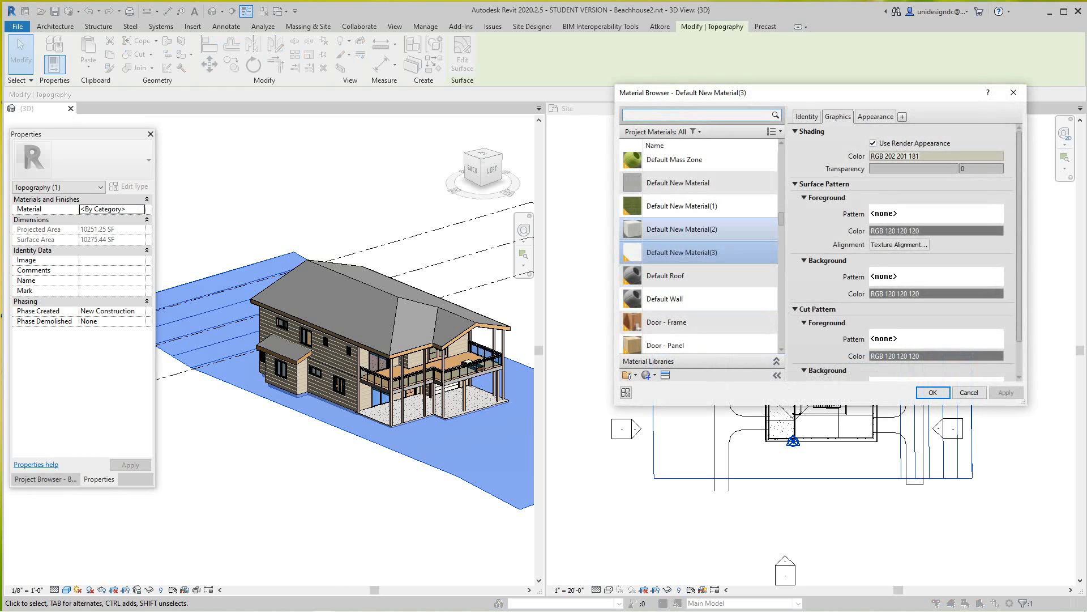
scroll(699, 255, "up", 3)
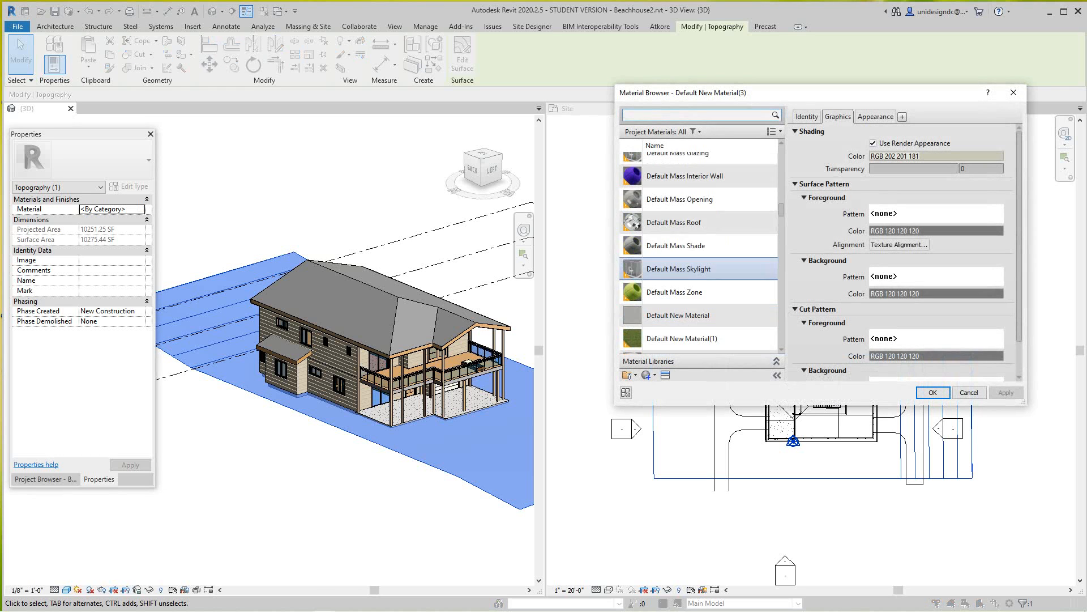
scroll(699, 254, "up", 6)
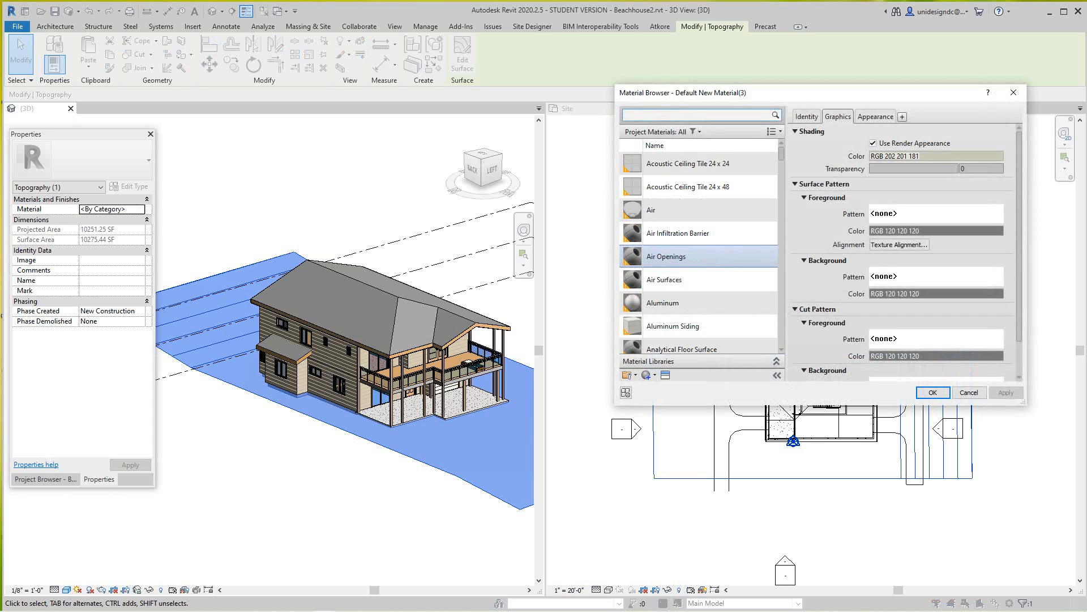
scroll(699, 252, "down", 4)
scroll(699, 254, "down", 8)
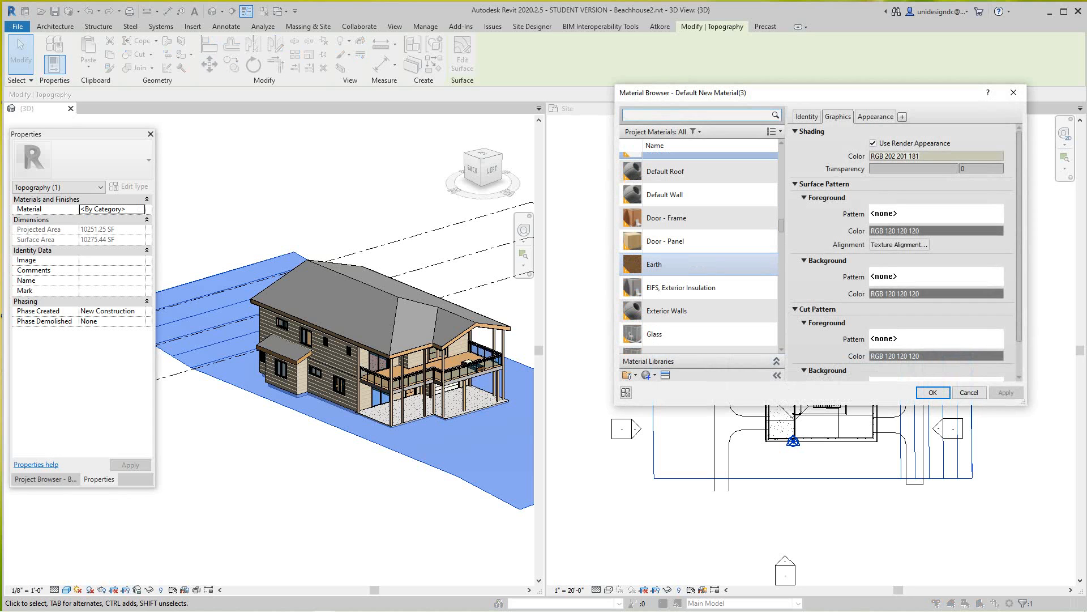
scroll(700, 265, "down", 1)
scroll(700, 258, "up", 3)
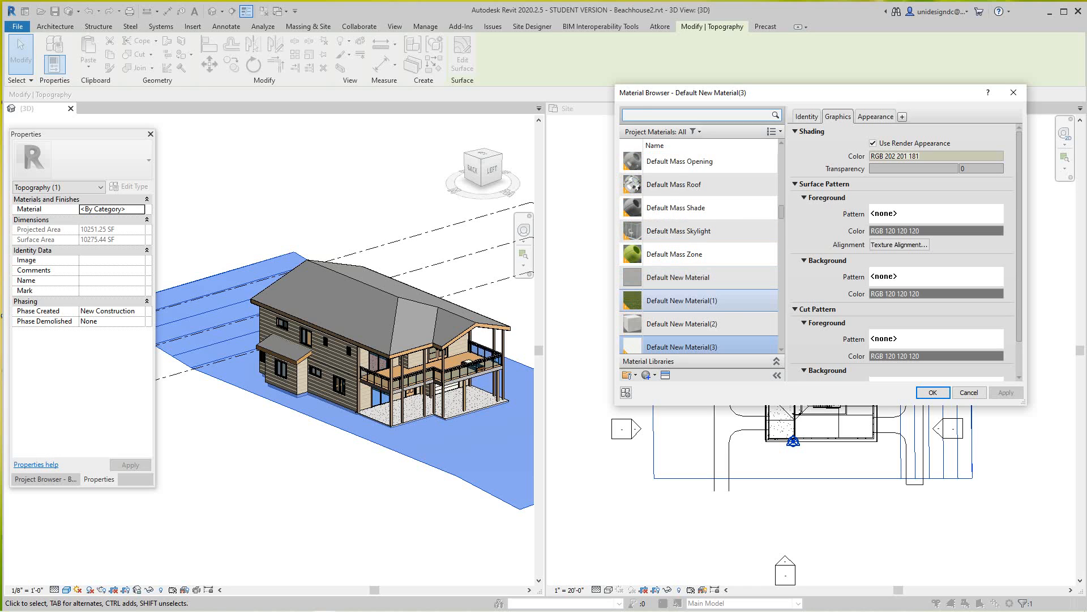
left_click(682, 301)
left_click(872, 143)
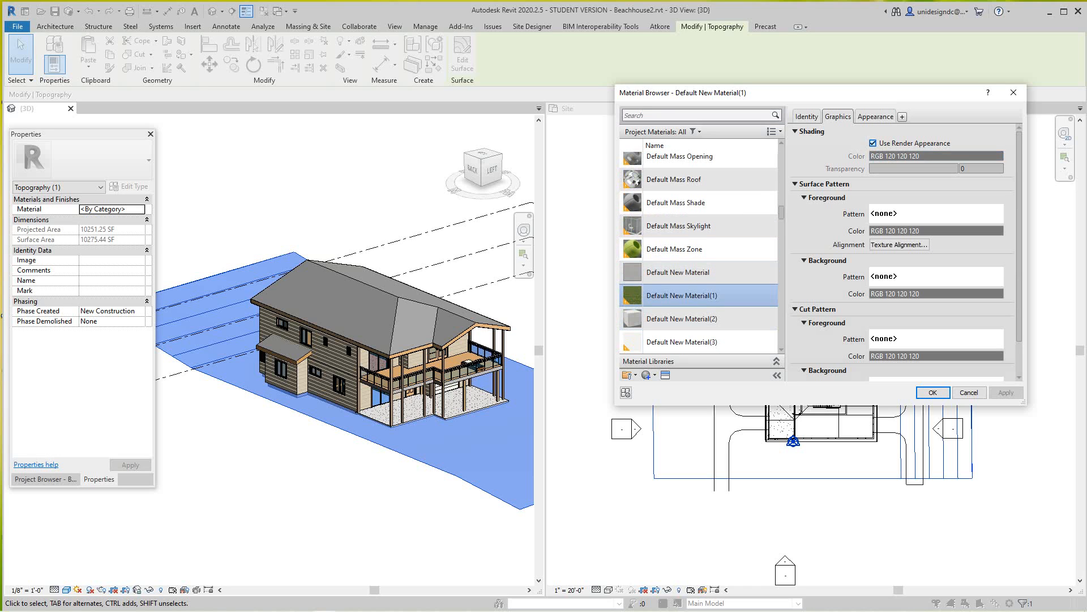
left_click(876, 116)
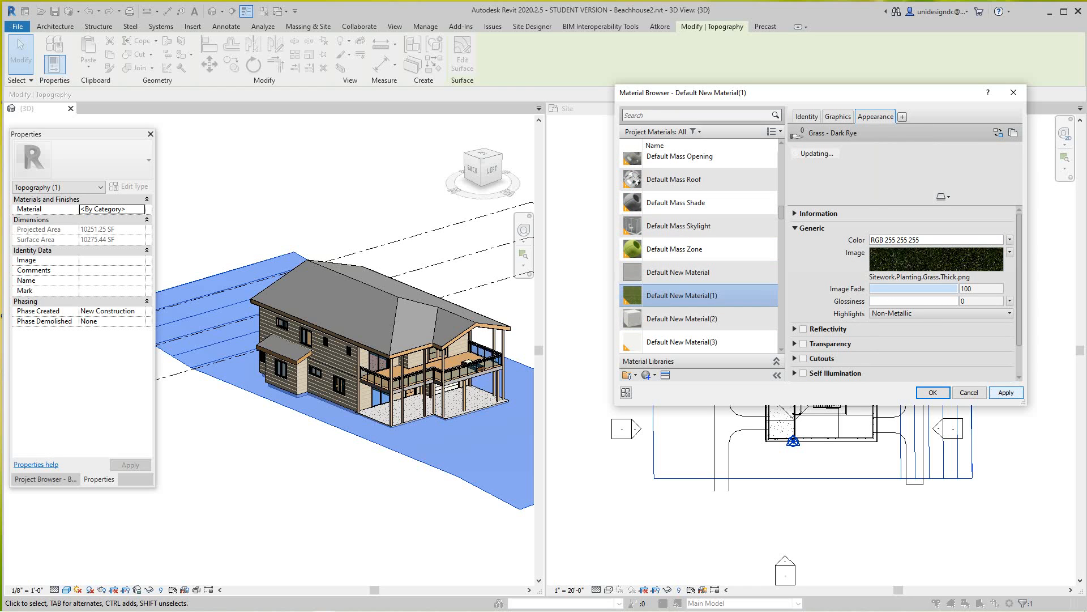
left_click(933, 392)
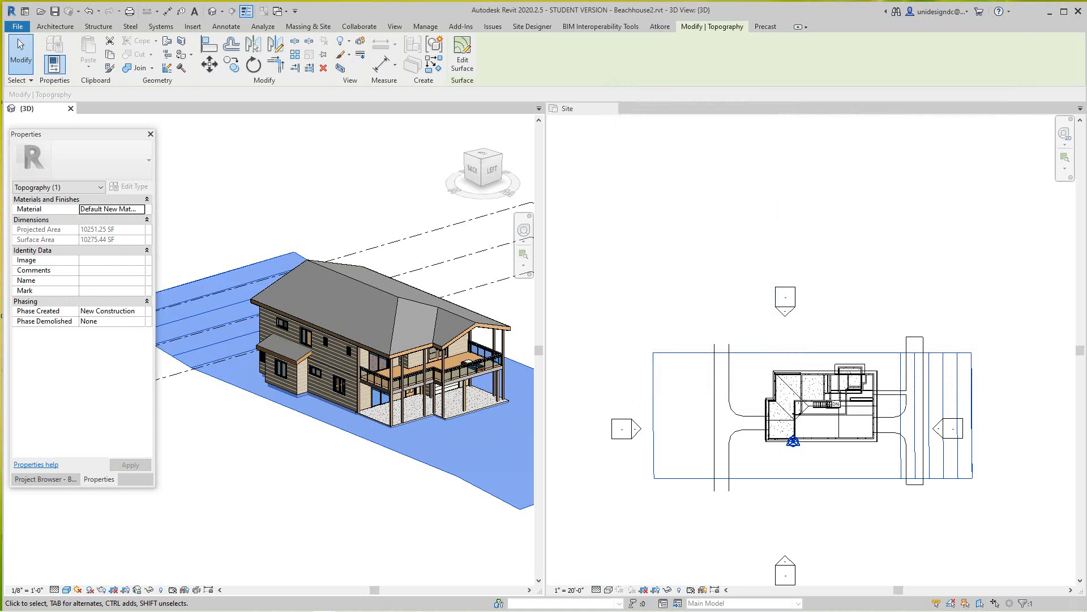
Deselect the toposurface and examine its new grass material around the house in the 3D view.
key("Escape")
middle_click_drag(470, 465, 286, 405)
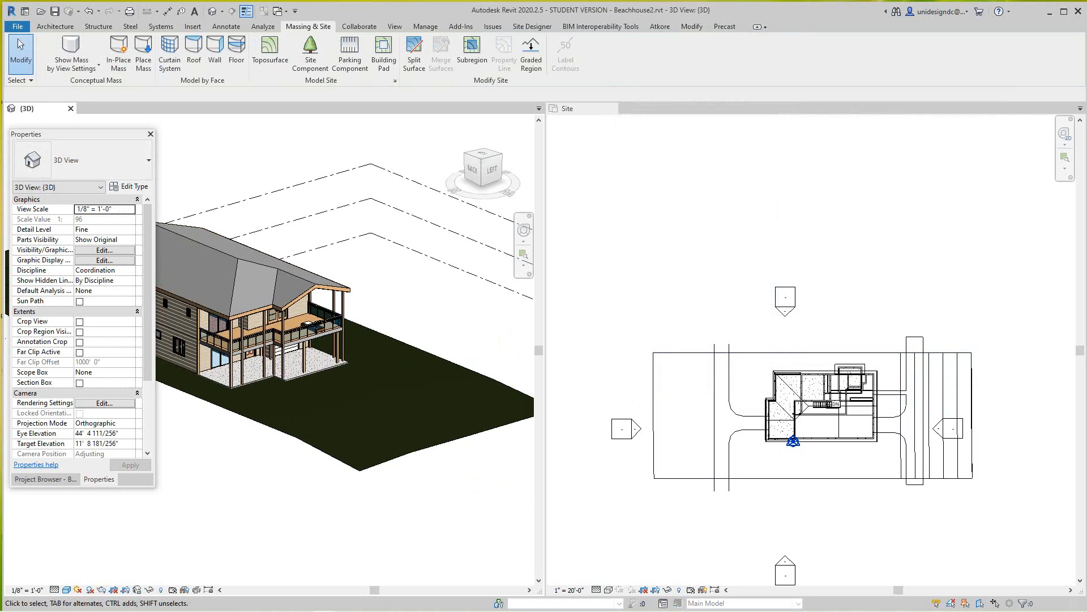
scroll(286, 405, "up", 2)
scroll(389, 497, "up", 2)
scroll(389, 497, "down", 4)
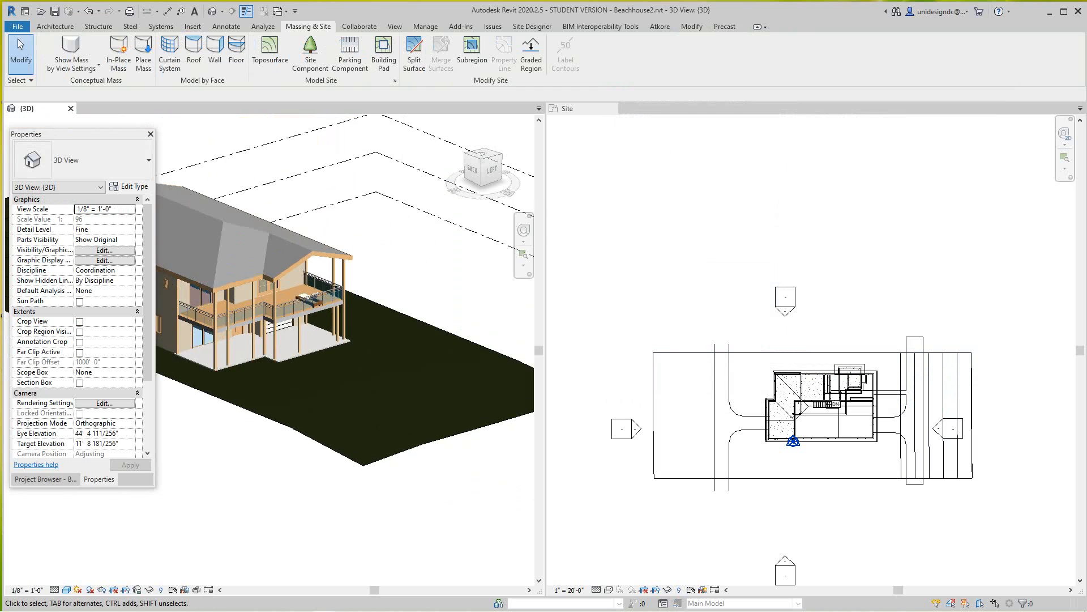
scroll(764, 500, "down", 2)
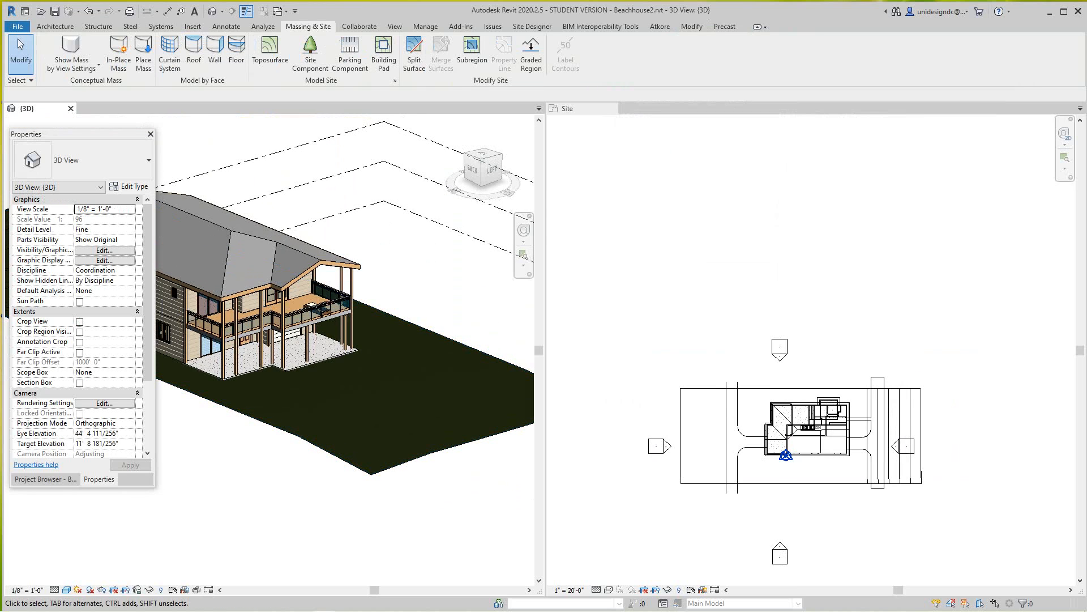
middle_click_drag(389, 498, 398, 496)
scroll(469, 459, "down", 4)
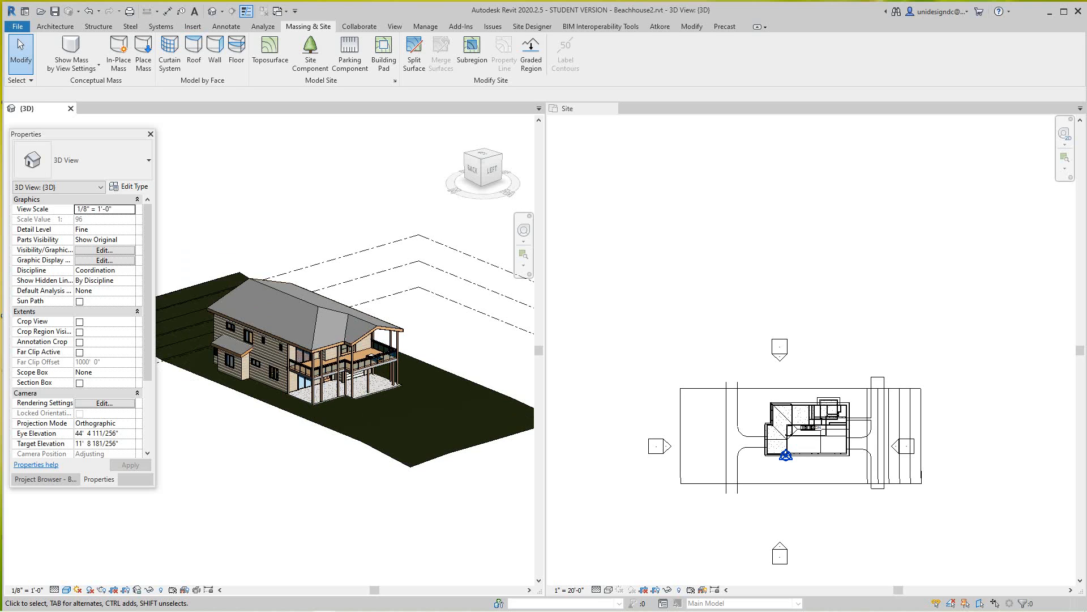
Change the 3D view's visual style to Realistic and inspect the grass texture on the toposurface.
left_click(67, 590)
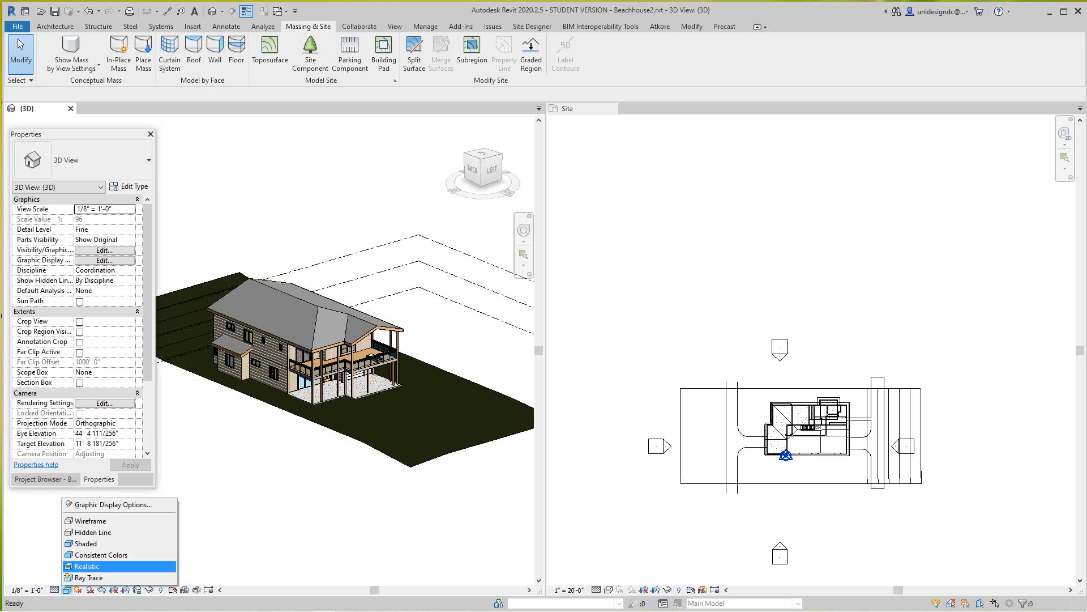
left_click(85, 569)
scroll(435, 469, "up", 5)
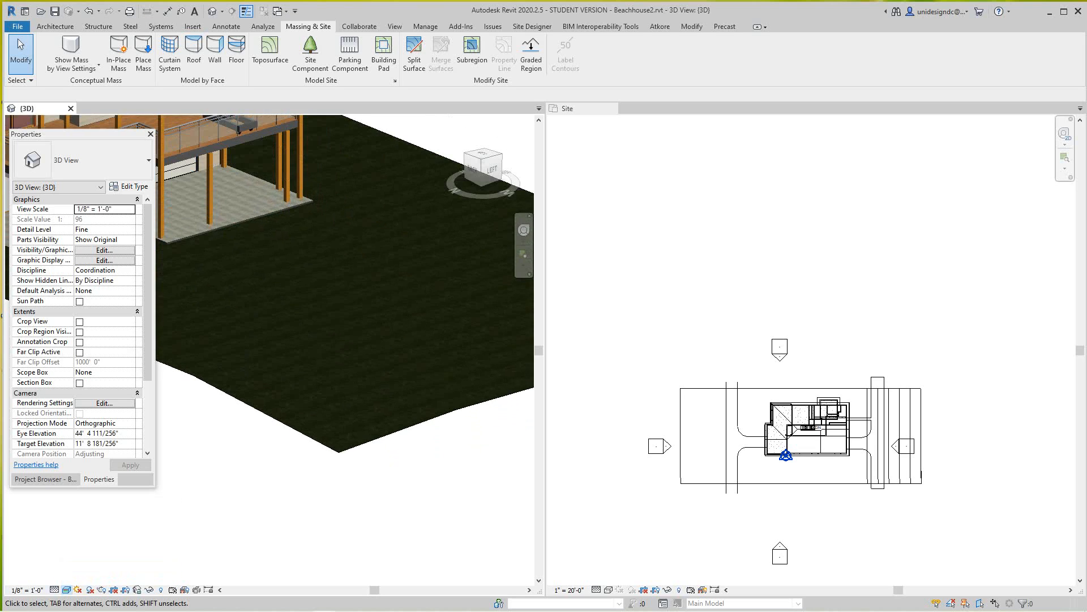
scroll(323, 456, "down", 1)
scroll(518, 342, "down", 6)
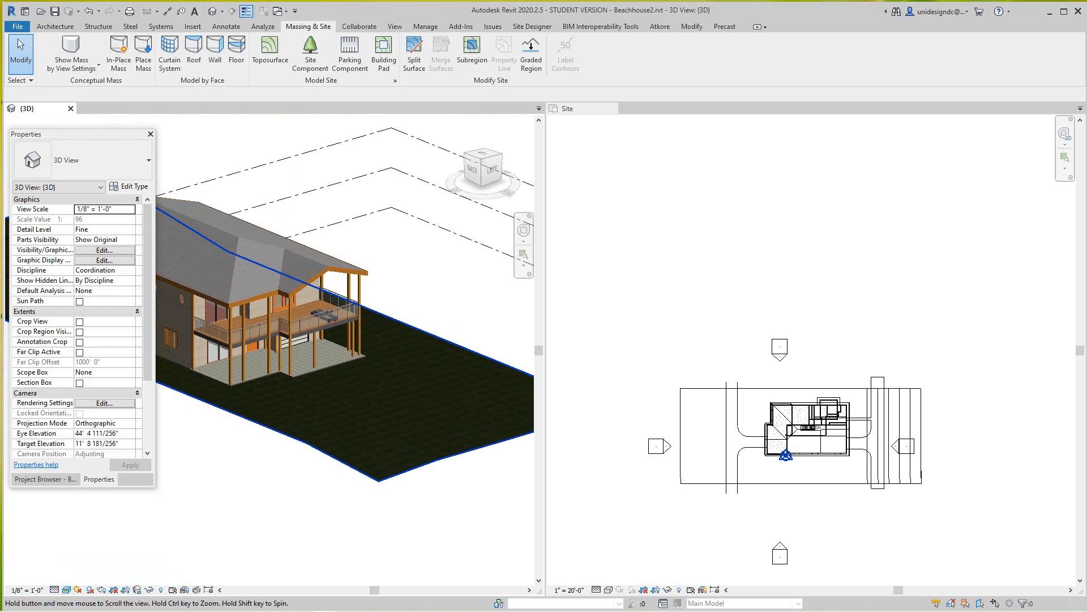
scroll(764, 386, "down", 3)
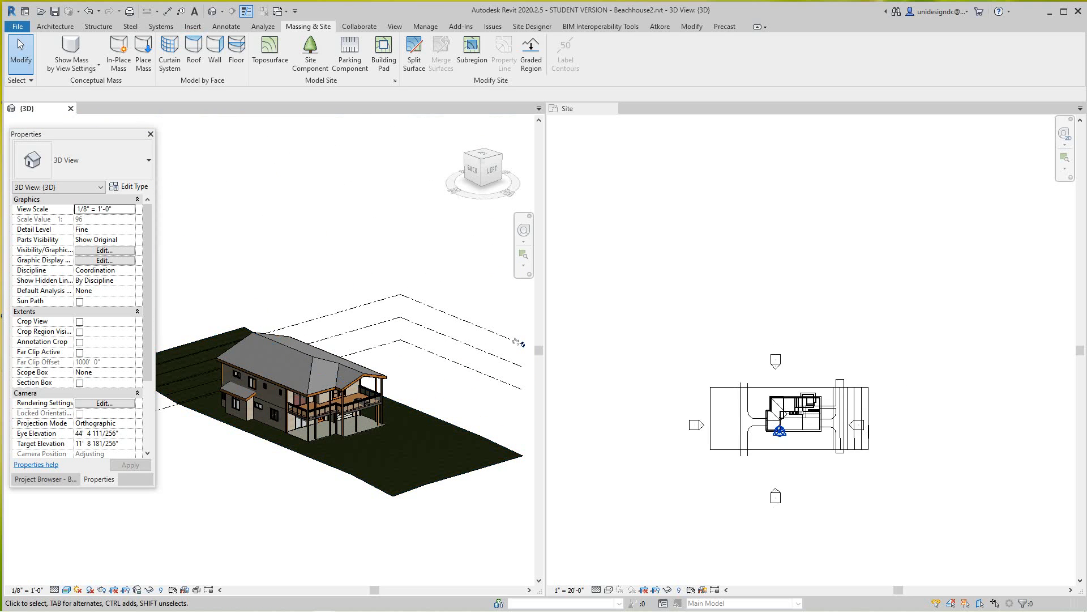
scroll(736, 415, "up", 4)
scroll(708, 374, "up", 1)
middle_click_drag(708, 374, 654, 283)
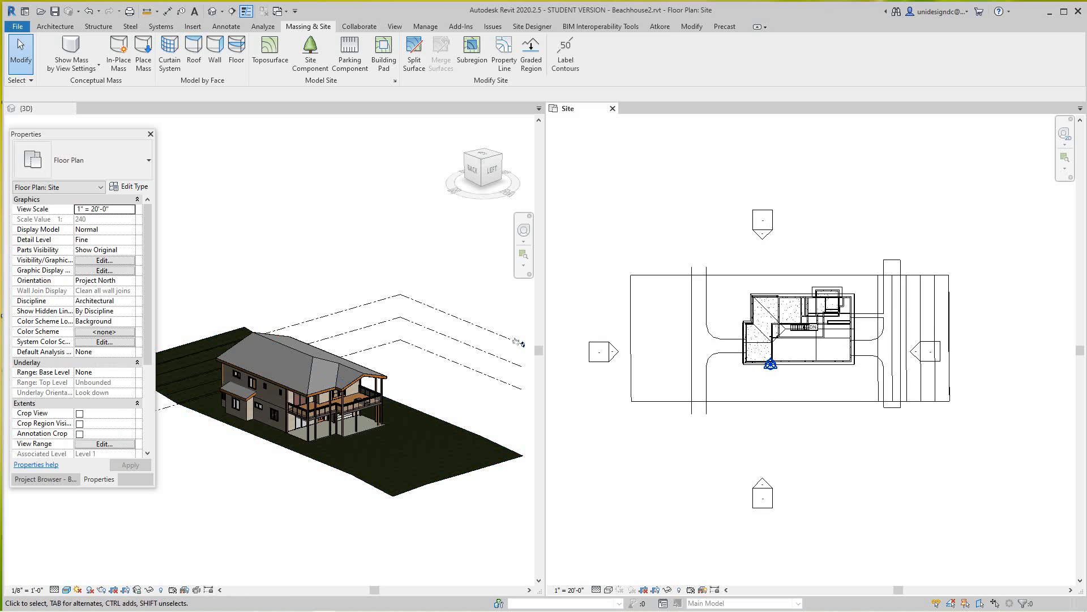
left_click(651, 275)
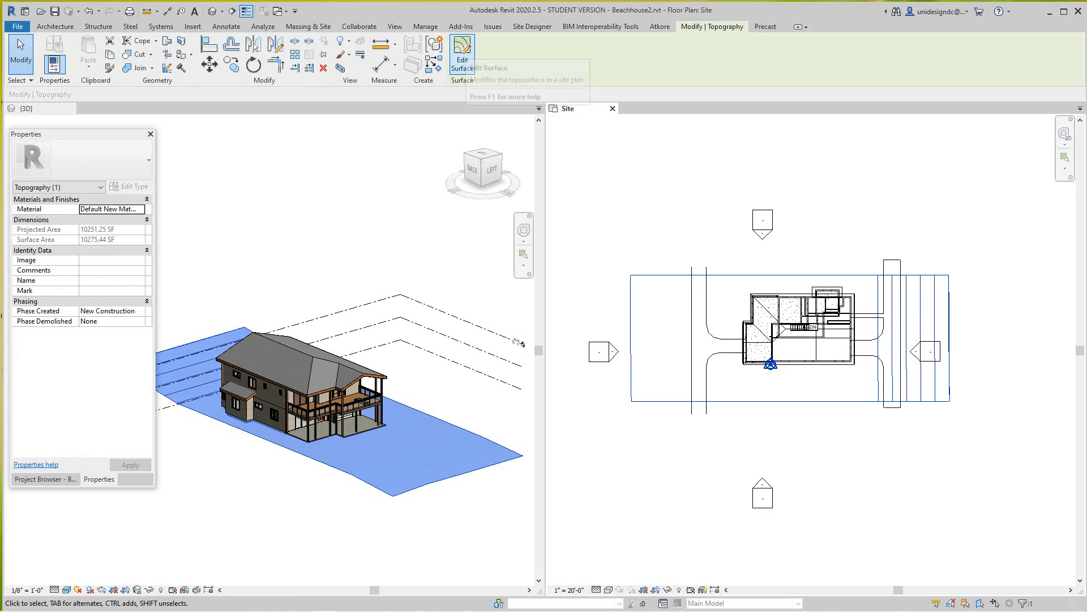
left_click(26, 108)
key("Escape")
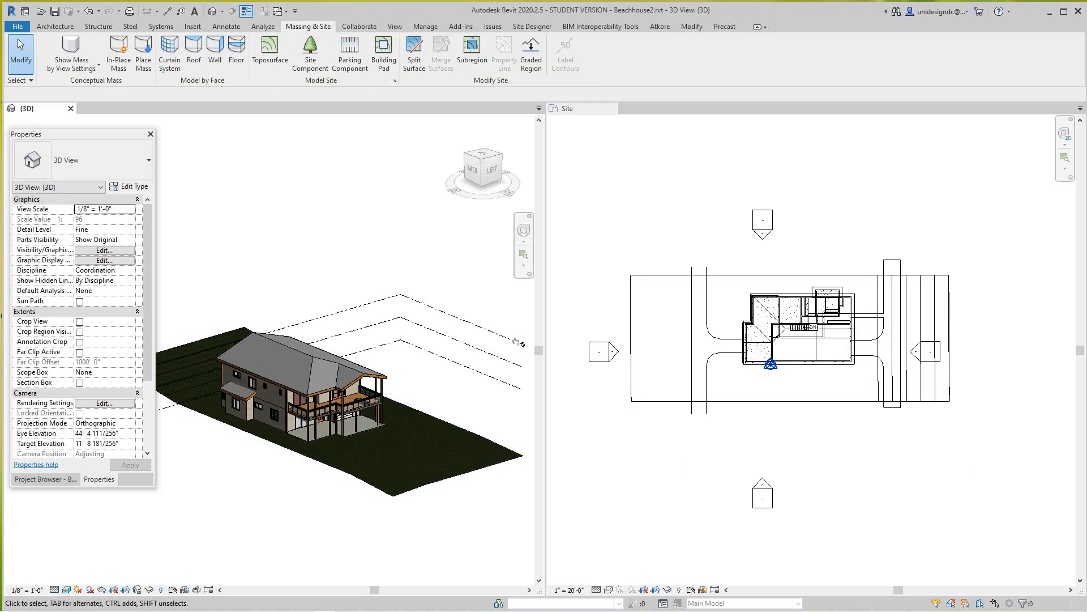
Start a Split Surface sketch on the toposurface in the Site view, picking the west driveway's north edge, curve and adjoining street line.
left_click(414, 54)
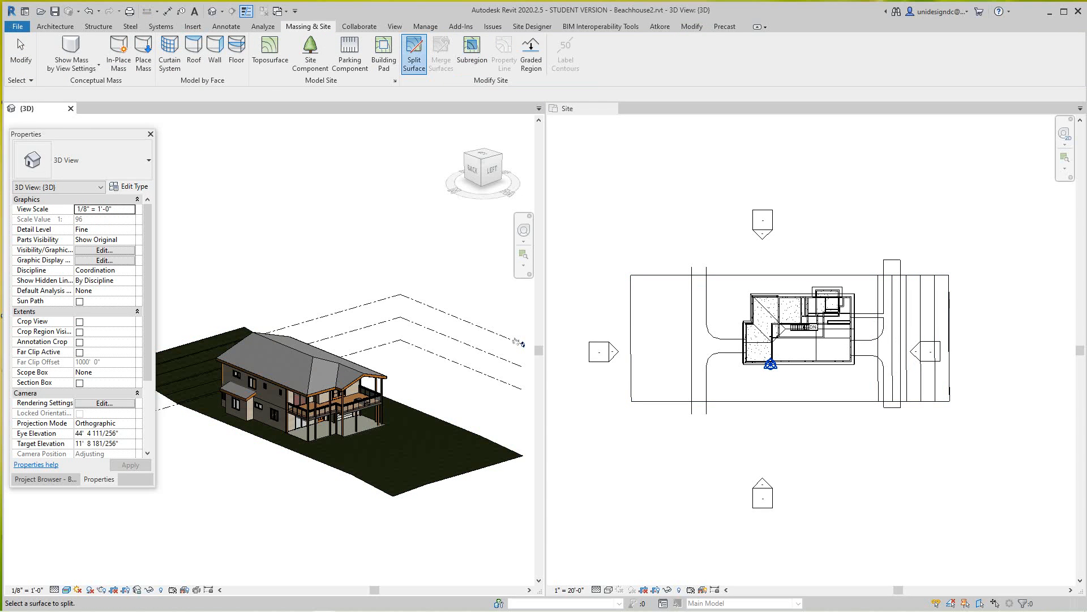
left_click(598, 340)
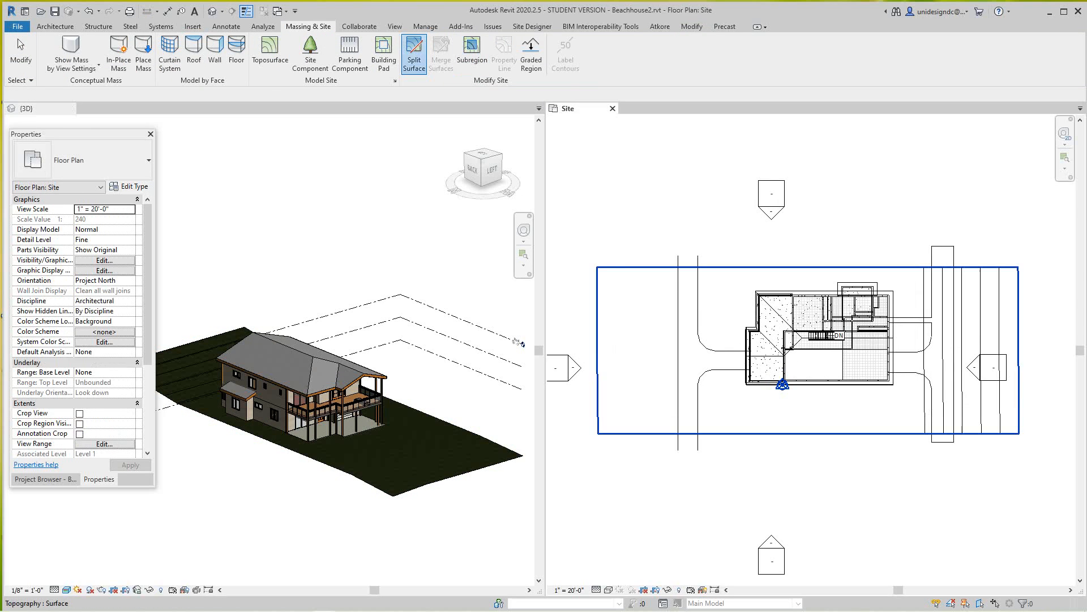
left_click(597, 340)
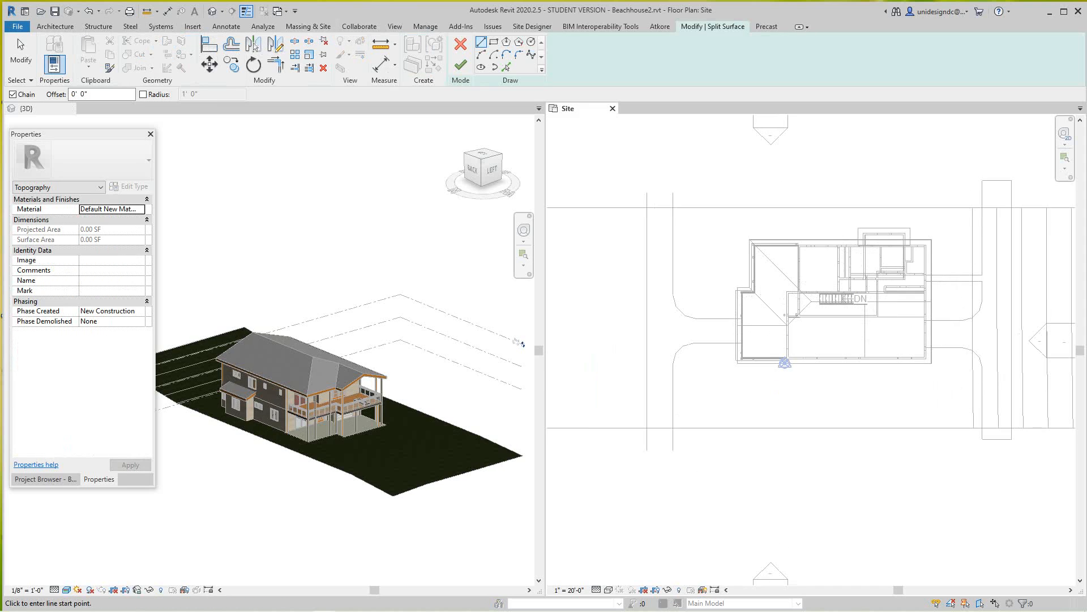
left_click(506, 67)
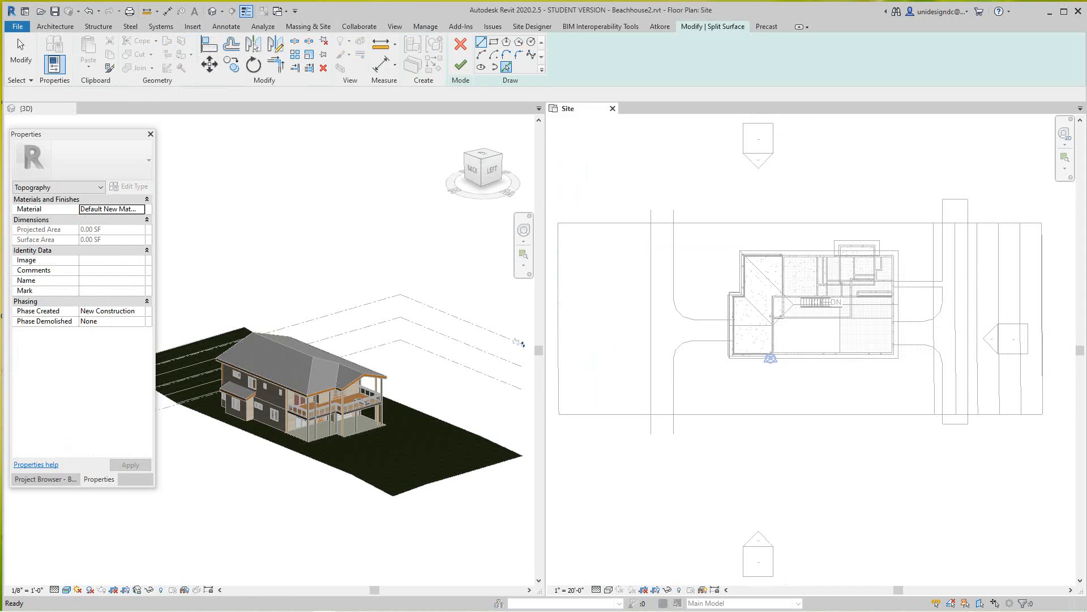
scroll(695, 402, "up", 2)
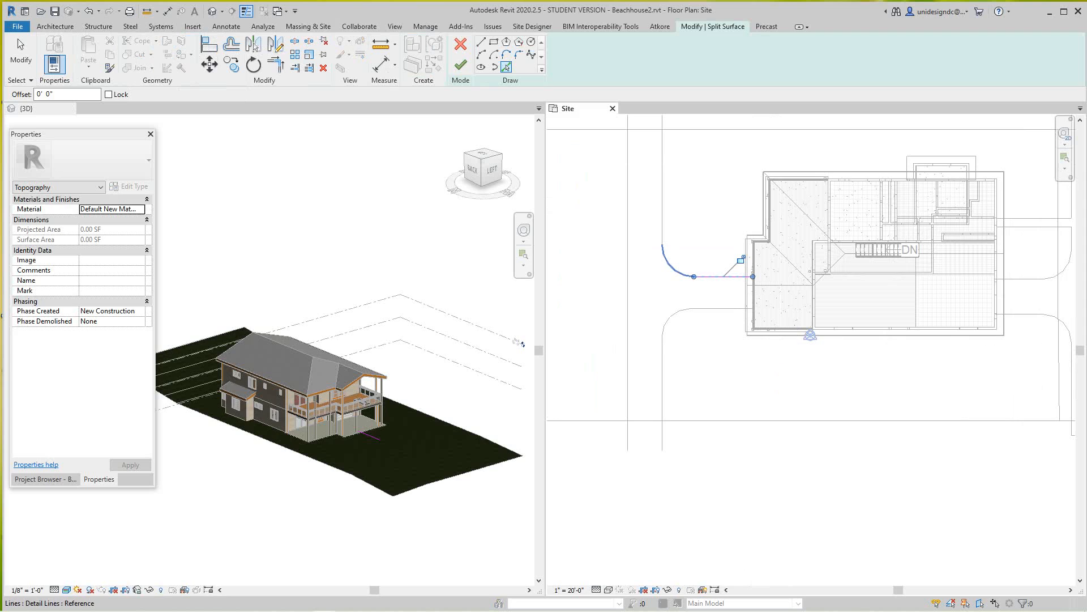
left_click(671, 267)
left_click(662, 209)
middle_click_drag(664, 210, 663, 322)
scroll(664, 323, "down", 1)
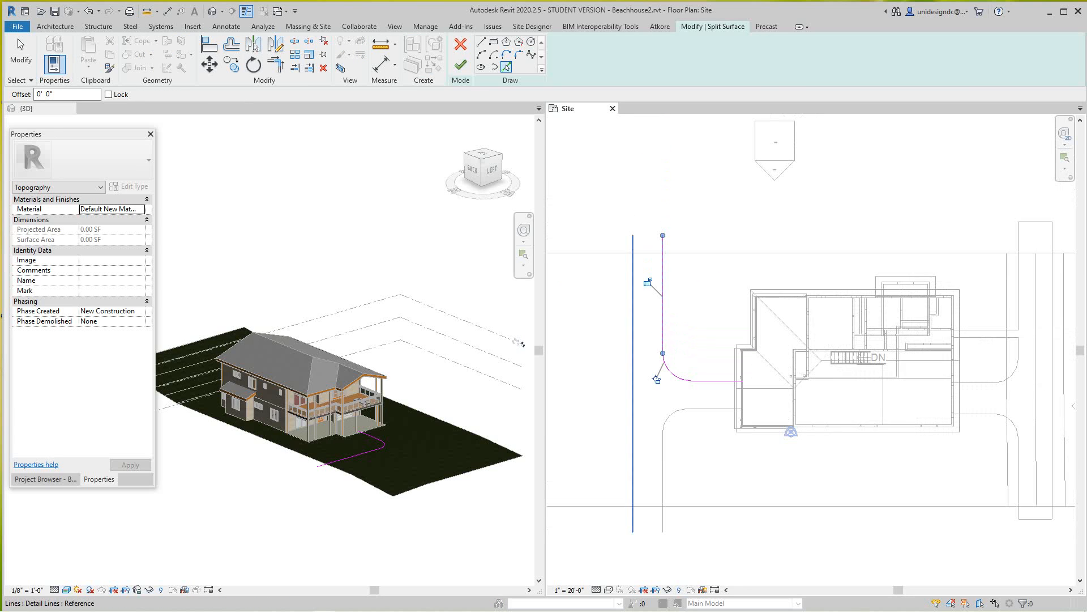
Pick the street's far west line and the driveway's south edge, curve and adjoining street line for the split sketch.
left_click(633, 270)
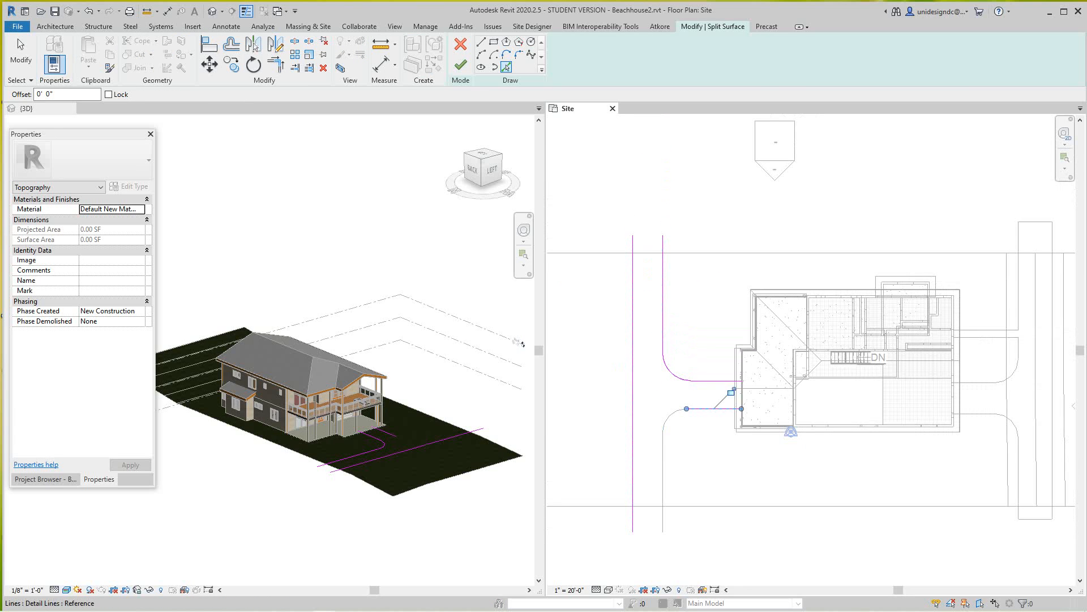
left_click(670, 416)
left_click(663, 453)
middle_click_drag(694, 434, 694, 324)
scroll(694, 323, "up", 1)
scroll(665, 438, "up", 1)
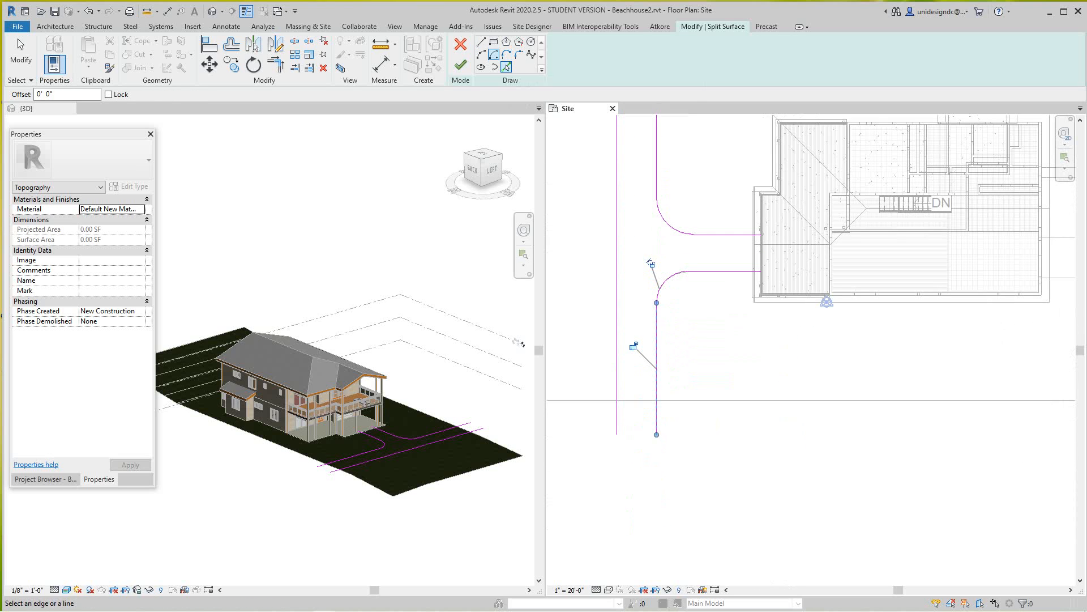
Close the south and north ends of the street strip with straight horizontal lines 7' 6" long.
key("l")
key("i")
left_click(657, 302)
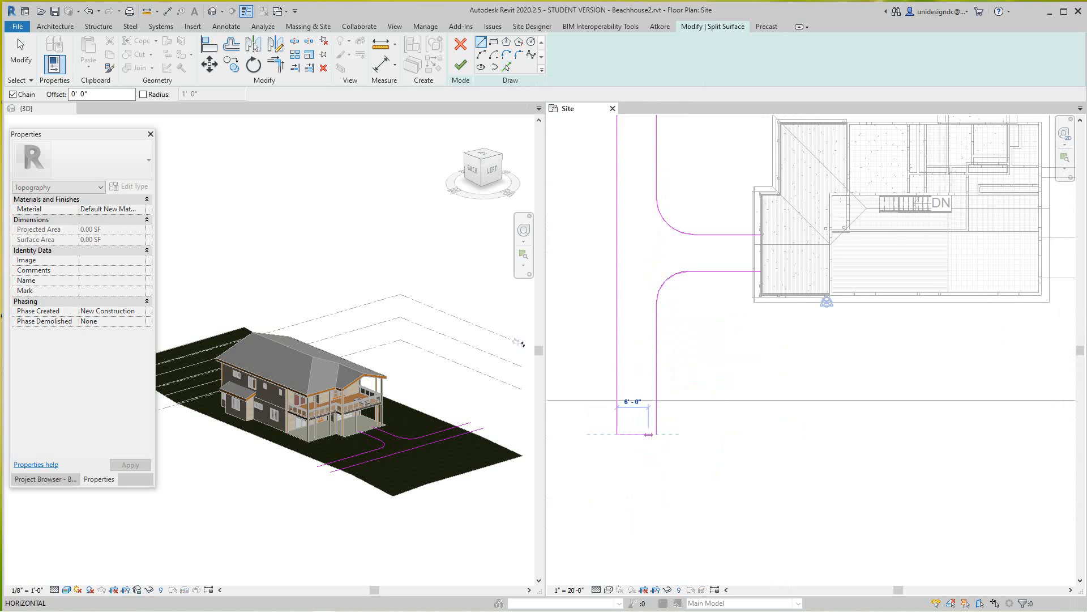
left_click(656, 434)
key("Escape")
middle_click_drag(671, 317, 658, 500)
left_click(603, 226)
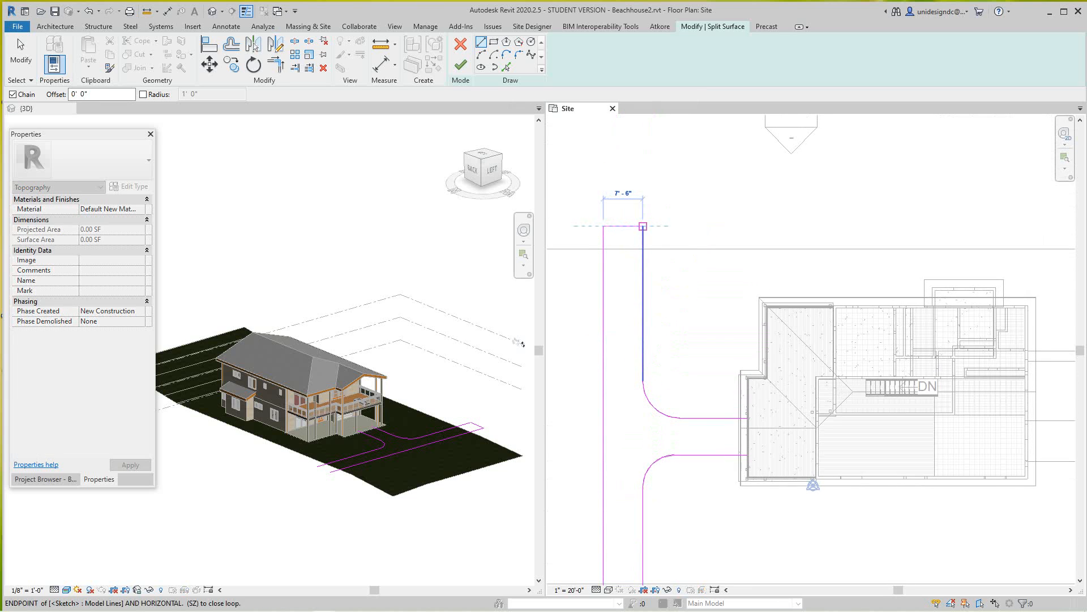
left_click(643, 226)
key("Escape")
Join the driveway's two edges with a vertical line along the house's west wall, and try to finish the surface split.
scroll(748, 482, "up", 4)
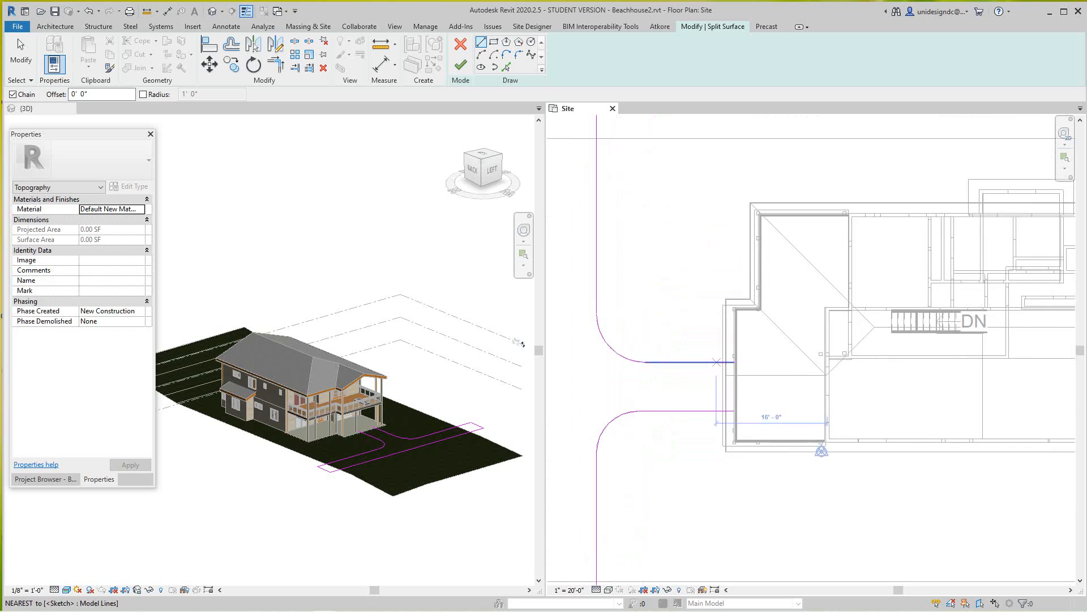
scroll(734, 376, "up", 2)
left_click(733, 457)
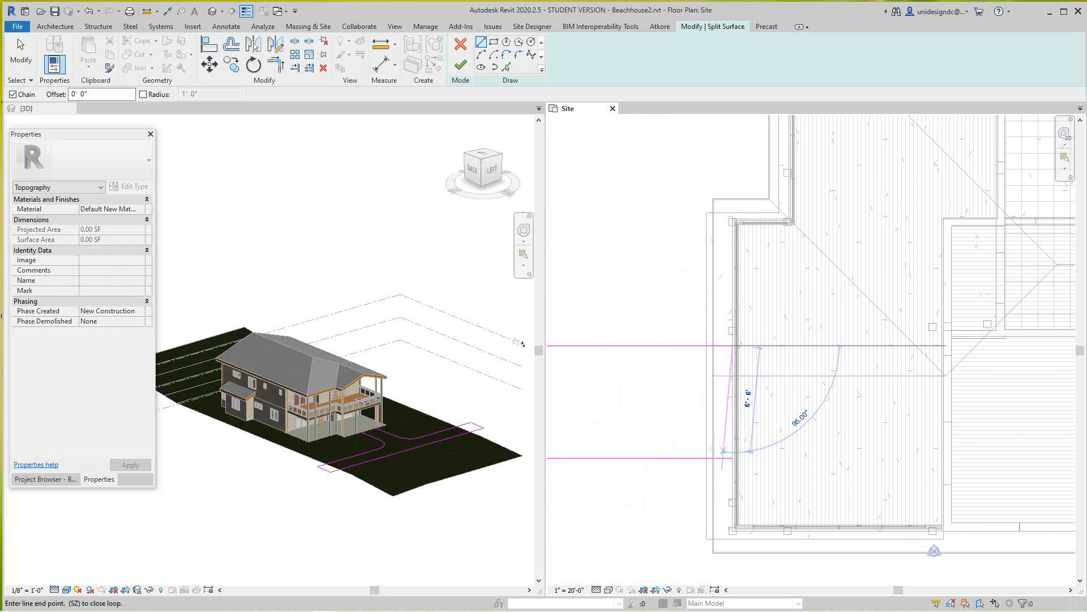
left_click(732, 458)
scroll(716, 368, "down", 3)
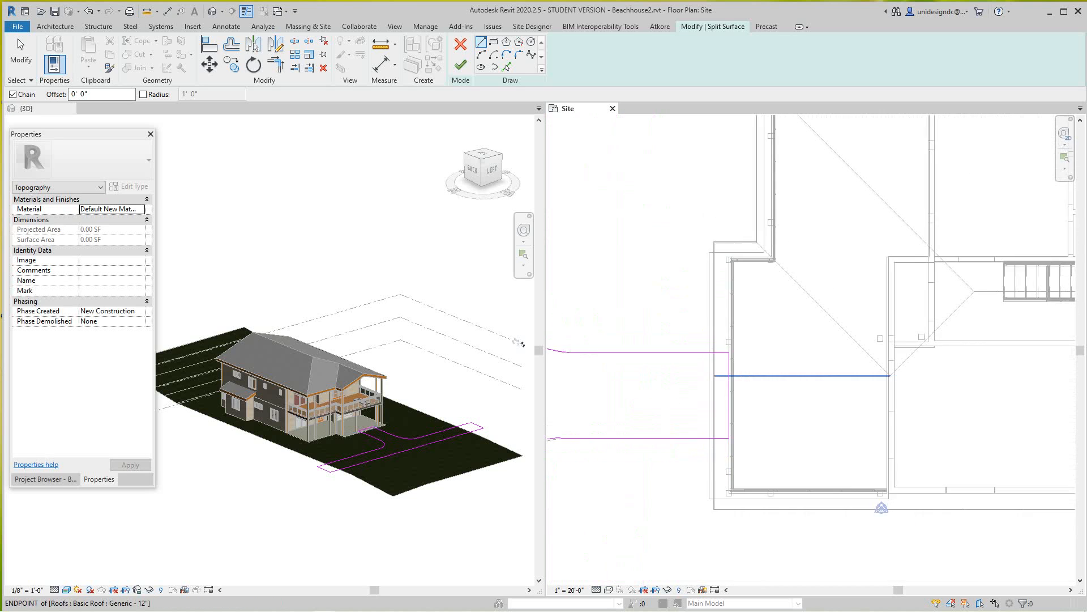
middle_click_drag(716, 371, 790, 344)
scroll(717, 348, "down", 3)
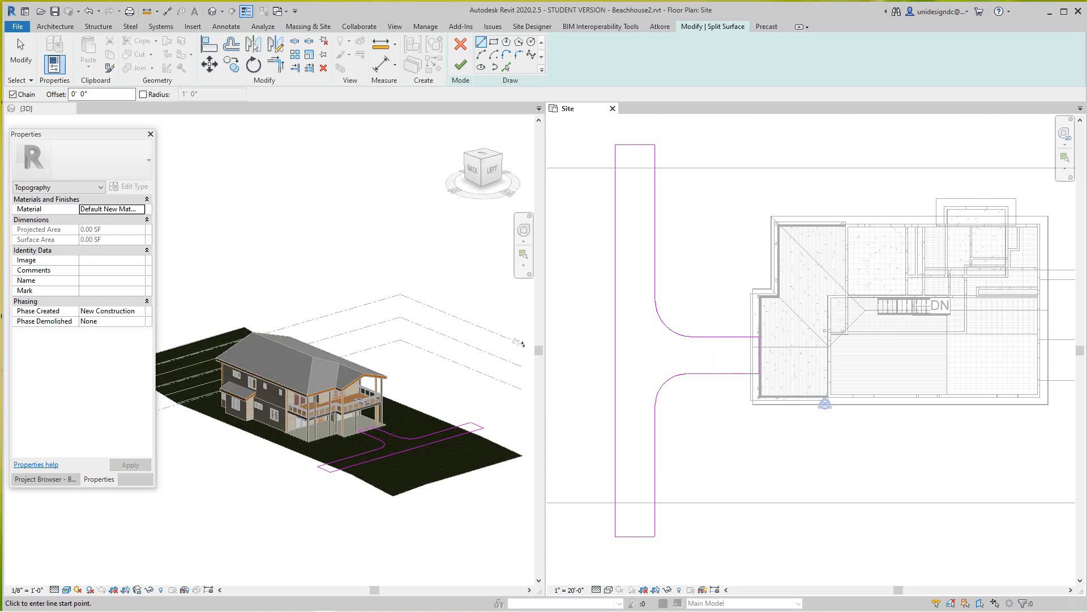
left_click(460, 65)
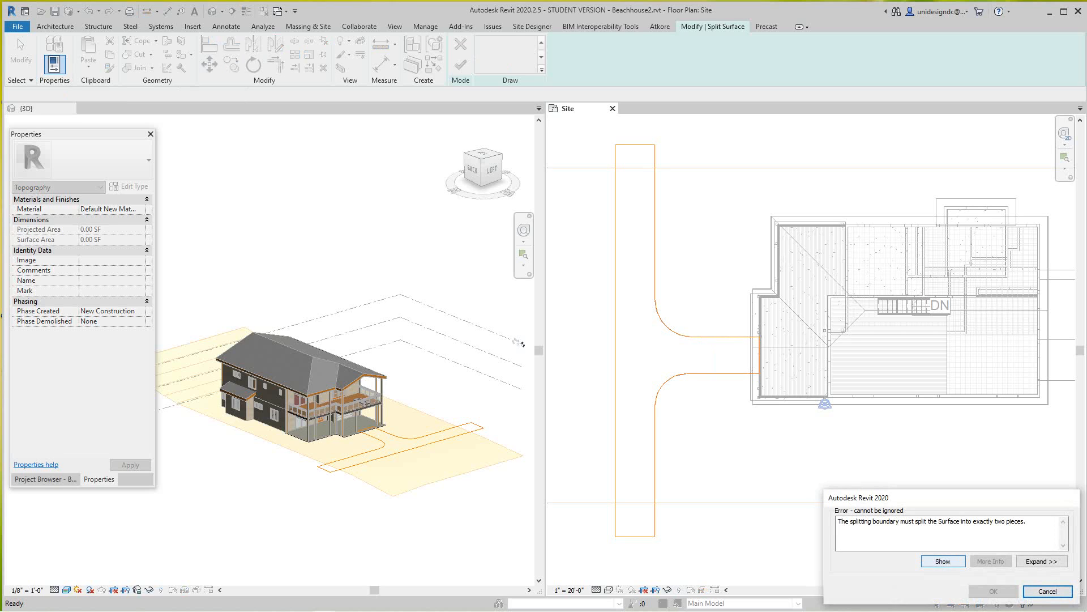
left_click(1047, 591)
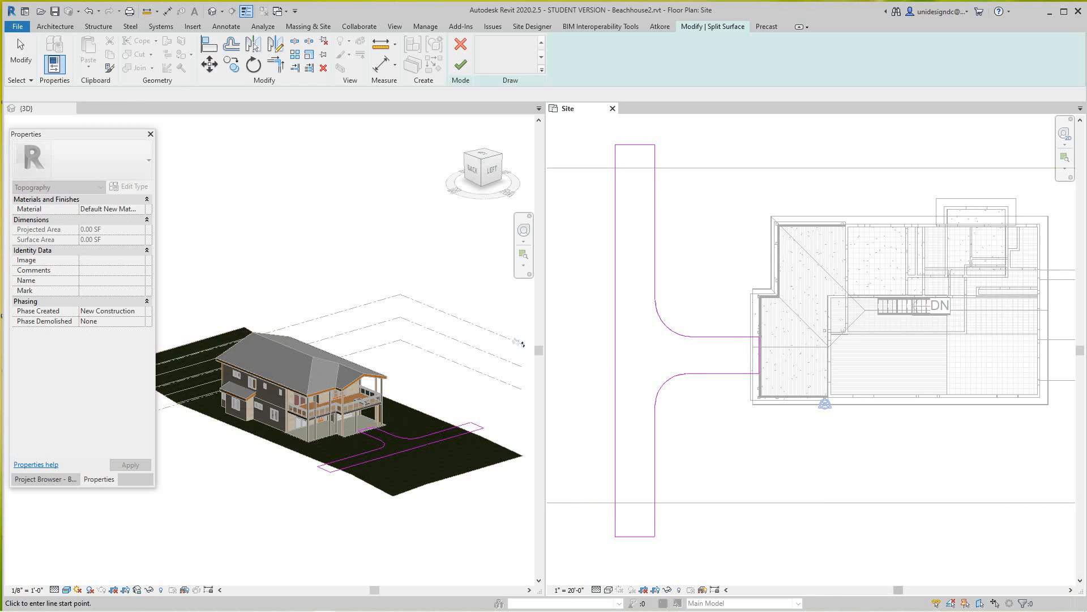
Move the strip's south end line inside the toposurface edge, about 21' 0" from the driveway's south edge.
middle_click_drag(643, 537, 642, 499)
key("Escape")
key("Escape")
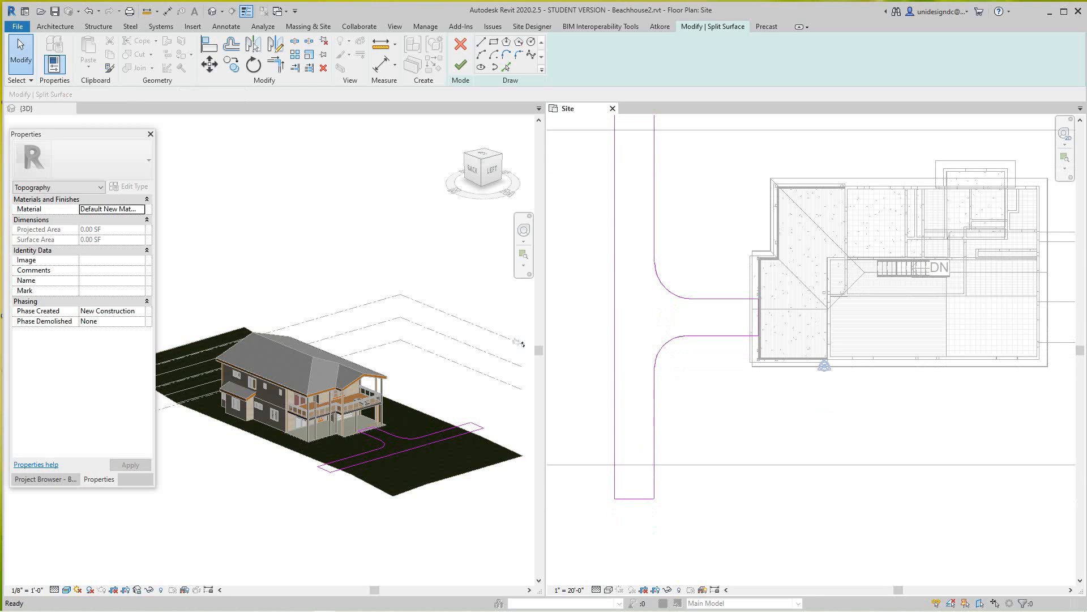
left_click(643, 498)
left_click_drag(643, 498, 643, 444)
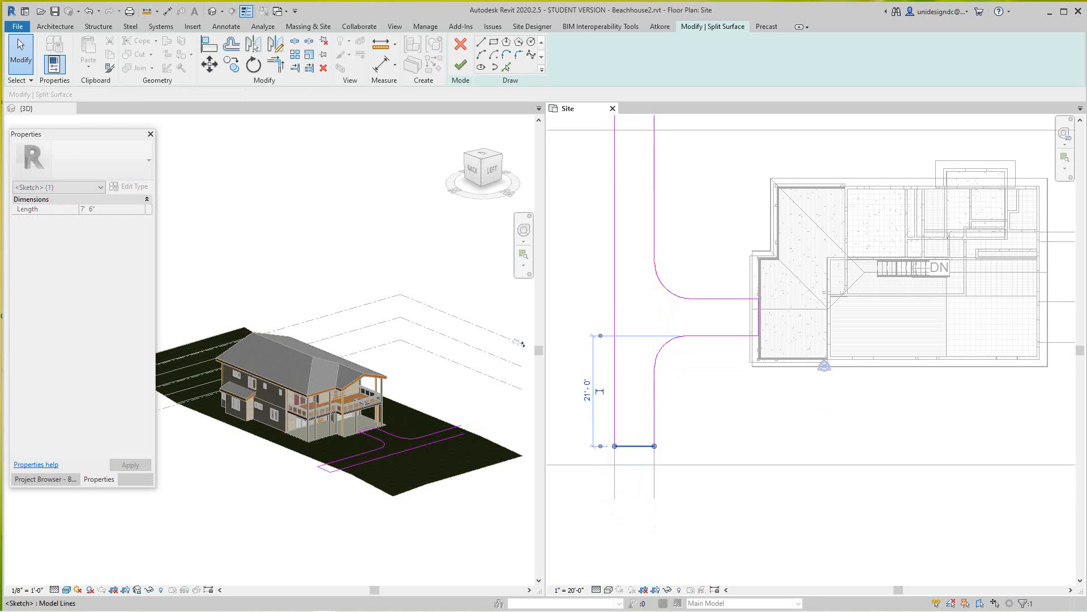
key("Escape")
Move the strip's north end line about 28 pixels' worth inside the toposurface's north edge and finish the surface split.
scroll(690, 504, "down", 2)
middle_click_drag(648, 459, 636, 513)
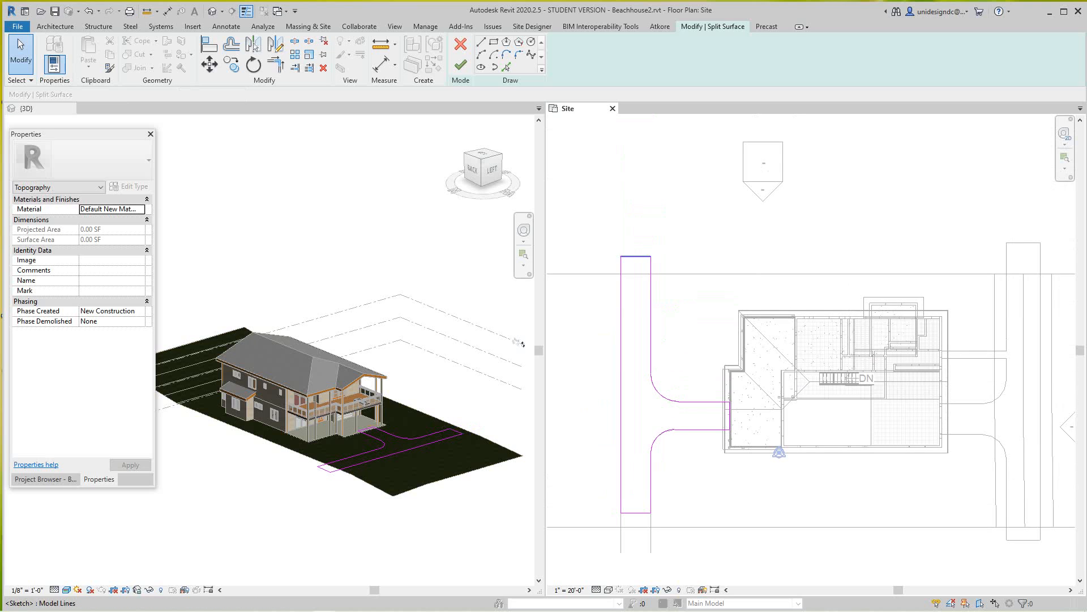
mouse_move(628, 256)
left_mouse_down()
mouse_move(629, 295)
mouse_move(628, 286)
left_mouse_up()
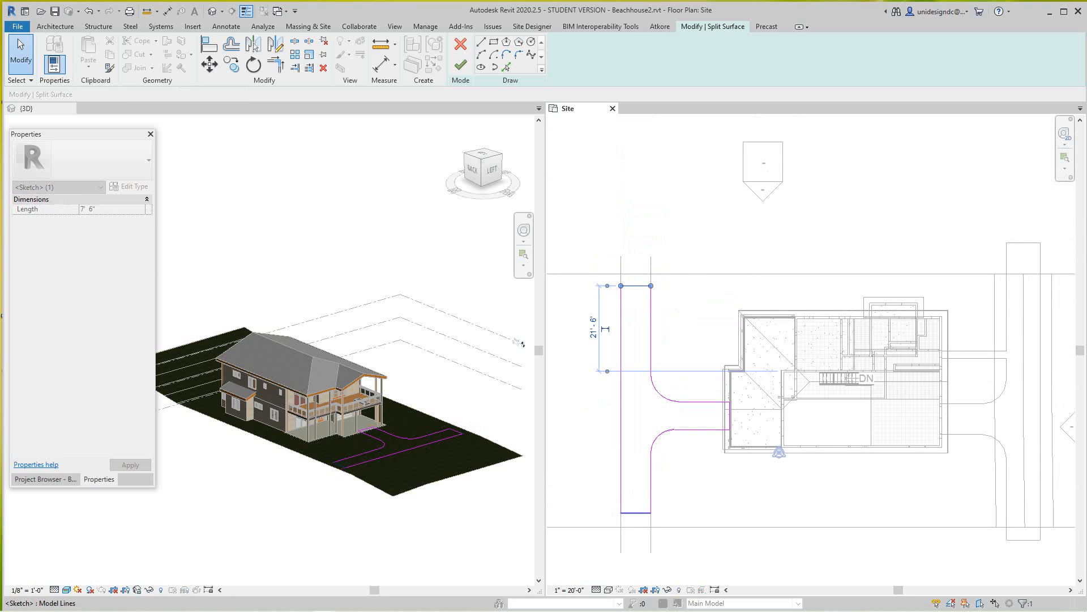
left_click(636, 513)
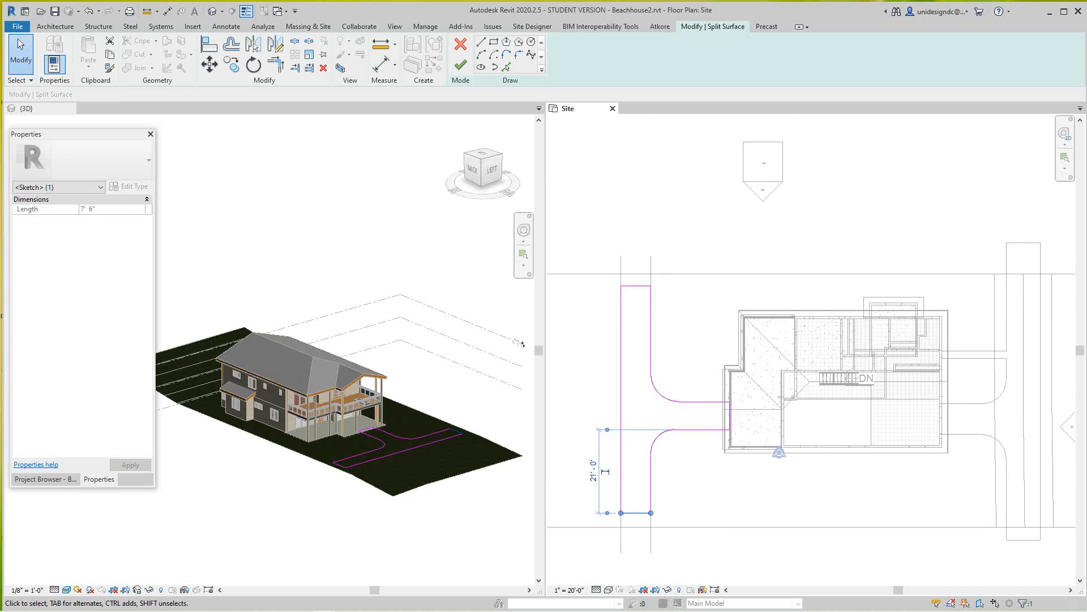
left_click(461, 64)
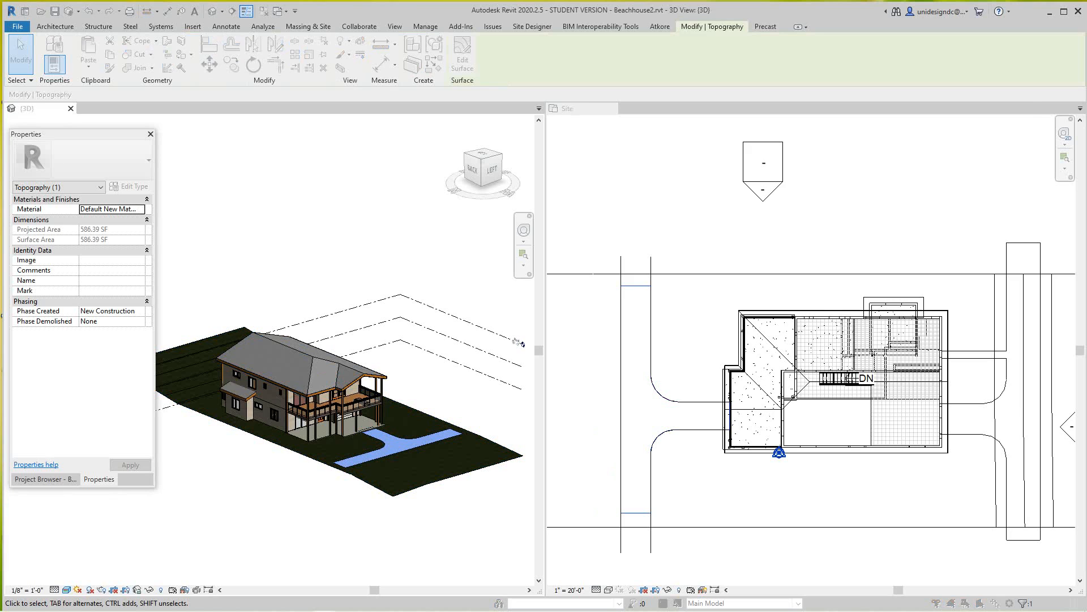
Assign the material Concrete, Cast-in-Place gray to the split-off driveway surface.
scroll(699, 275, "down", 3)
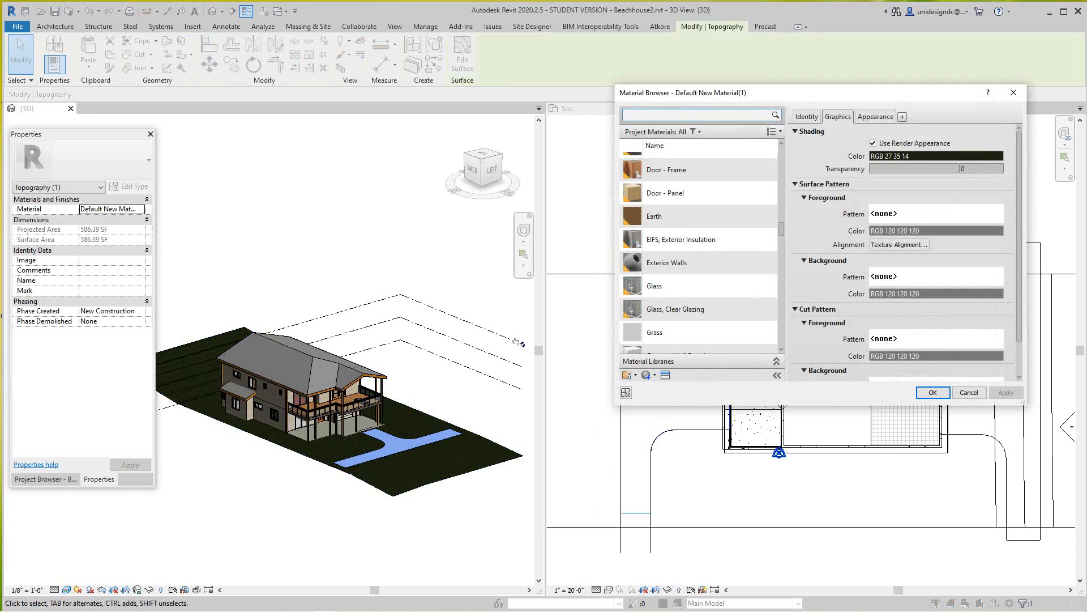
scroll(698, 306, "down", 10)
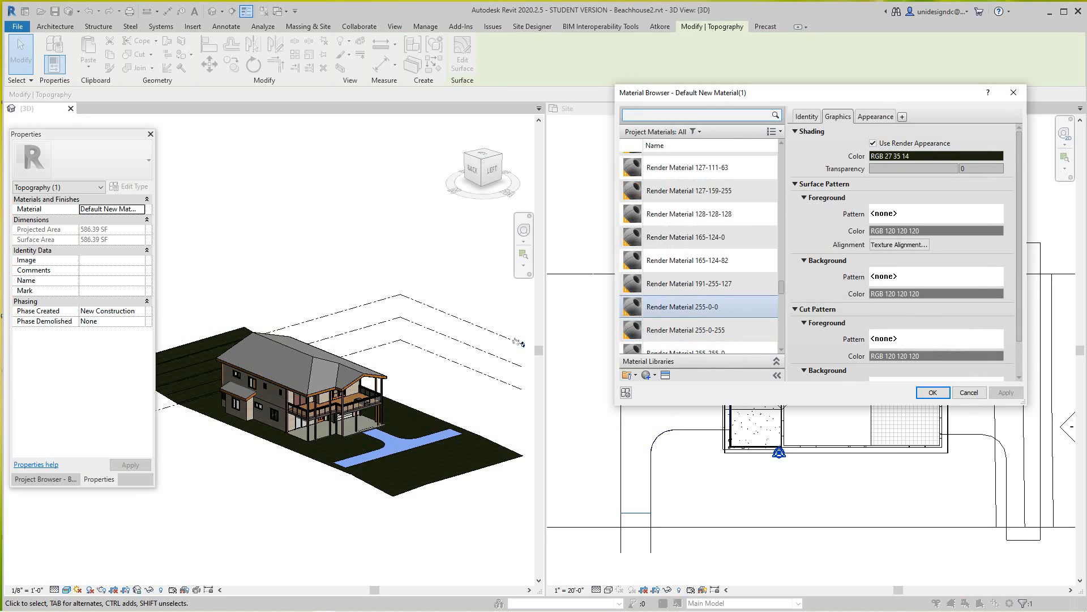
scroll(699, 306, "down", 5)
scroll(699, 315, "down", 5)
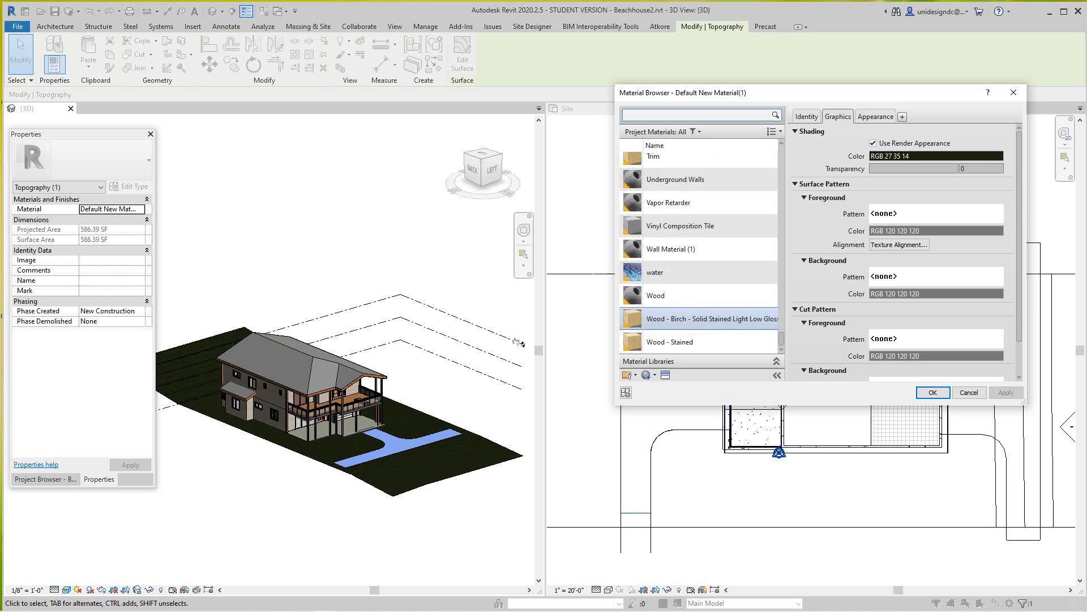
scroll(698, 321, "up", 20)
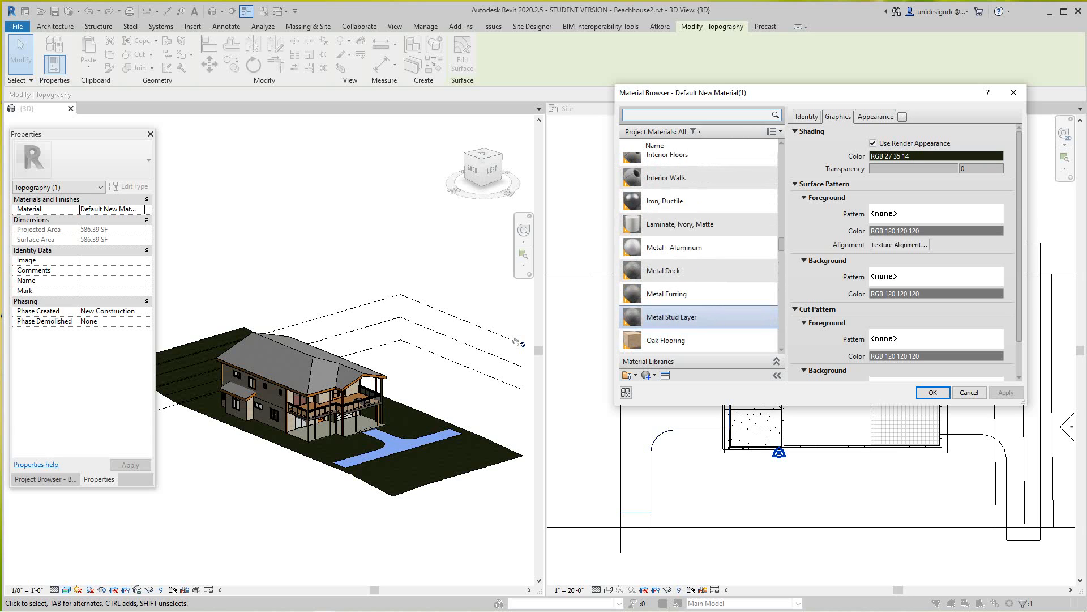
scroll(698, 318, "up", 10)
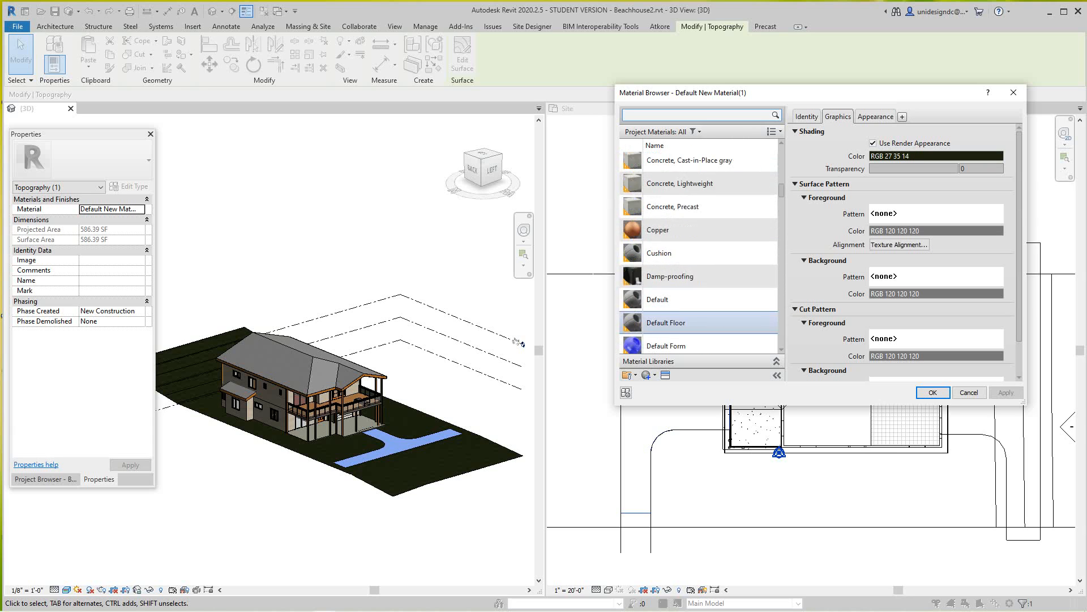
scroll(699, 323, "up", 10)
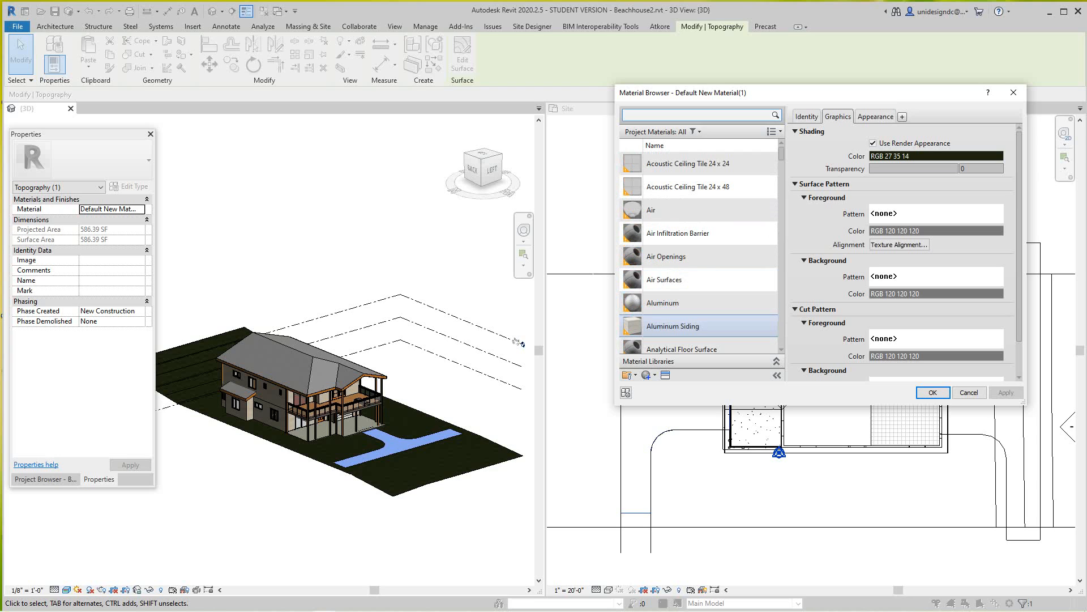
scroll(698, 322, "down", 10)
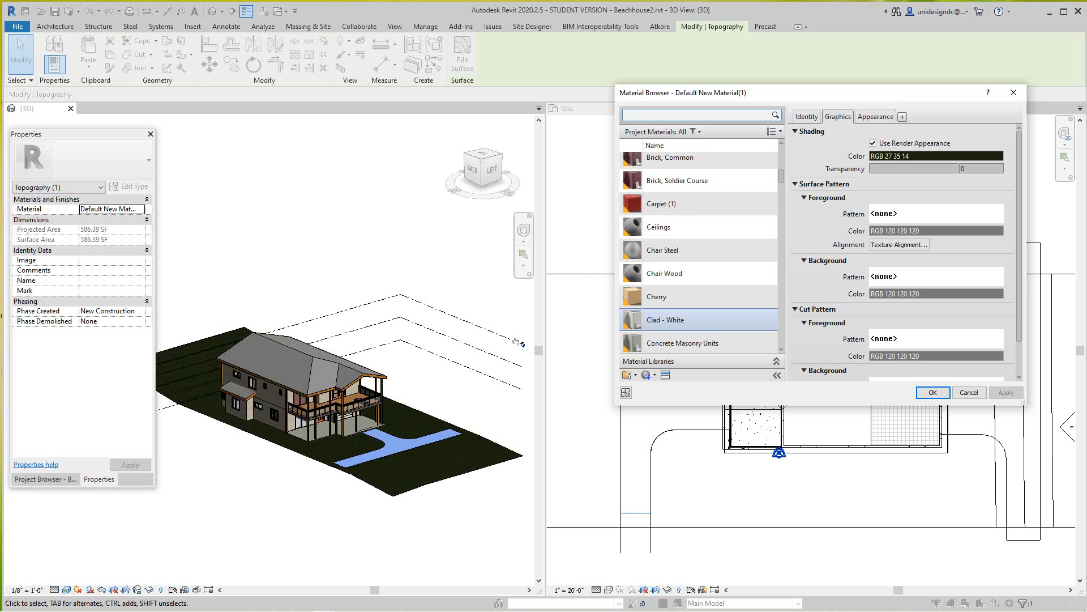
scroll(698, 314, "down", 3)
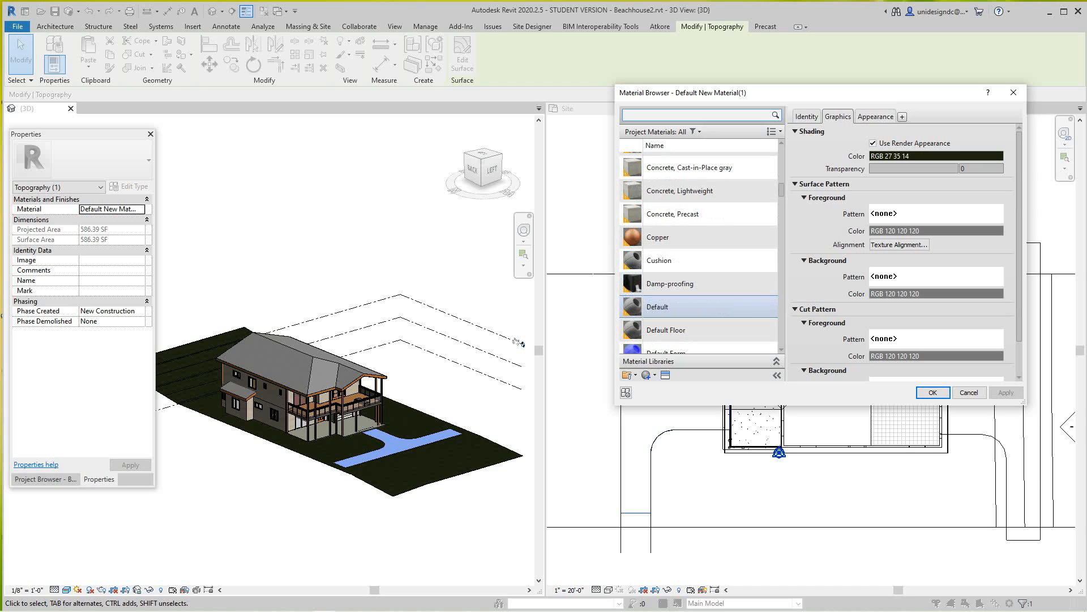
left_click(689, 167)
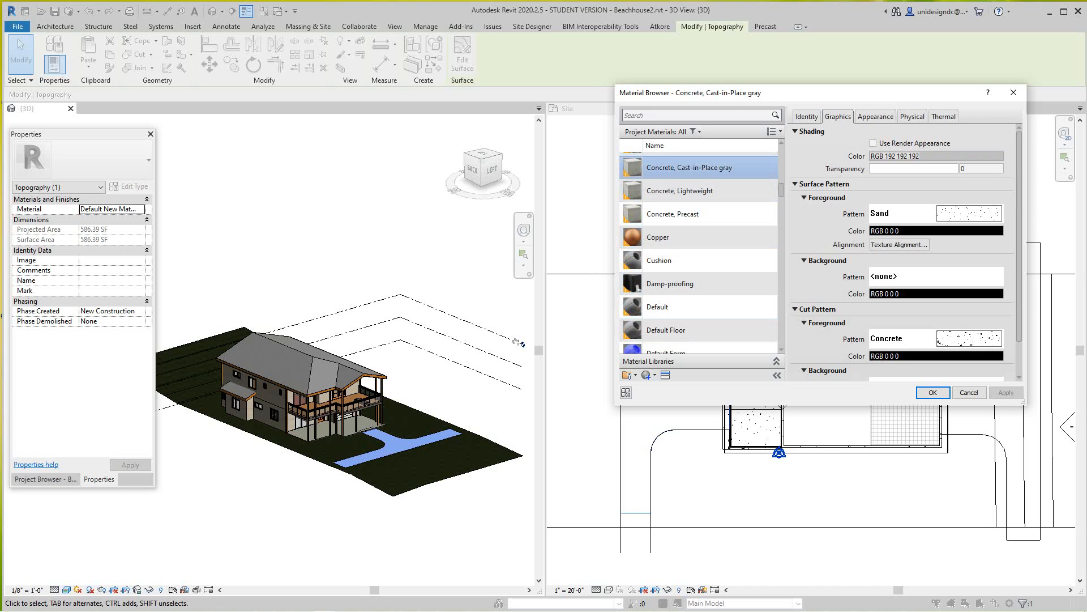
left_click(933, 392)
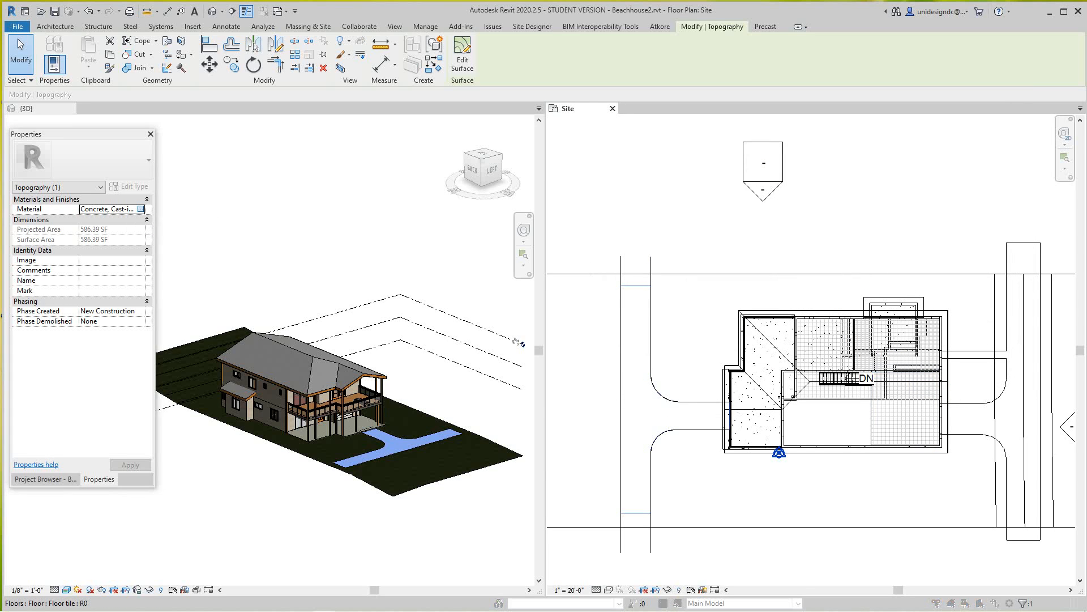
Review the appearance settings of the driveway's Concrete, Cast-in-Place gray material, accept it and deselect the driveway.
left_click(141, 209)
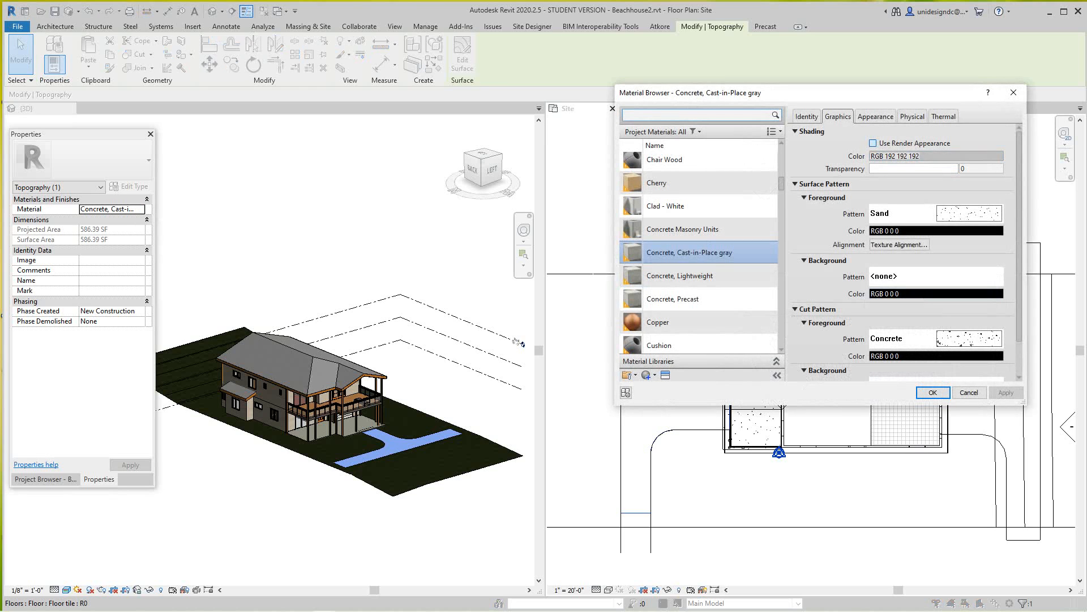
left_click(874, 117)
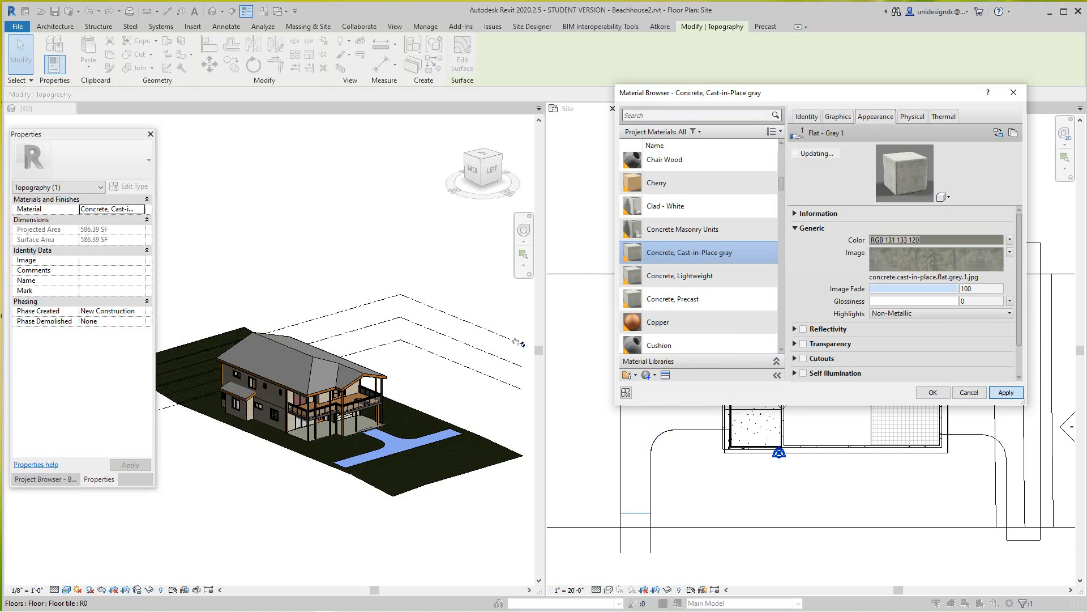
left_click(932, 392)
left_click(340, 227)
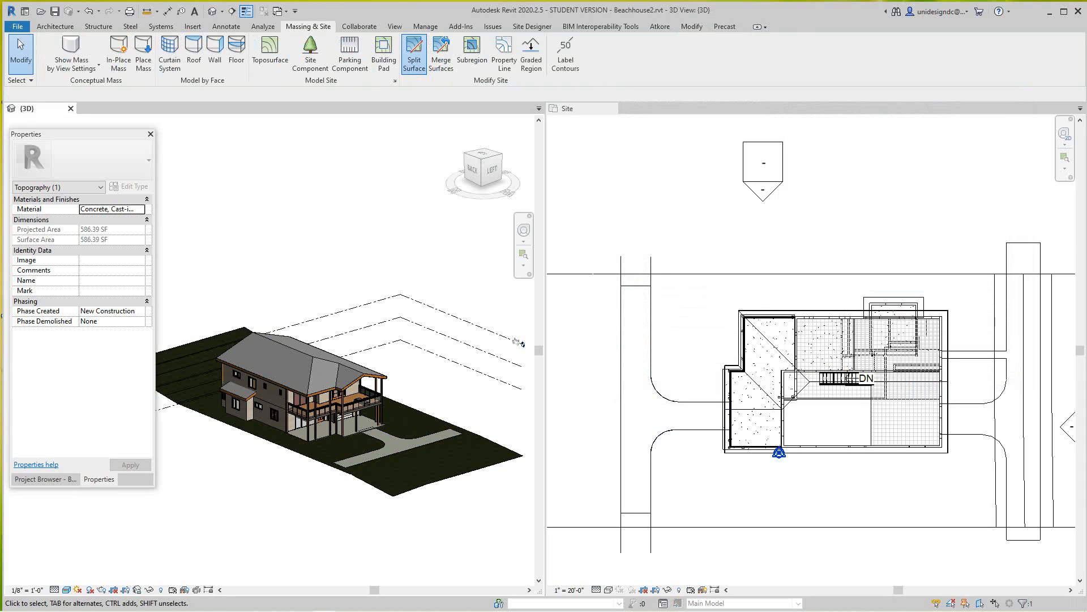
Examine the split-off concrete driveway in relation to the house and grass surface in the 3D view.
scroll(372, 446, "up", 3)
middle_click_drag(372, 446, 365, 443)
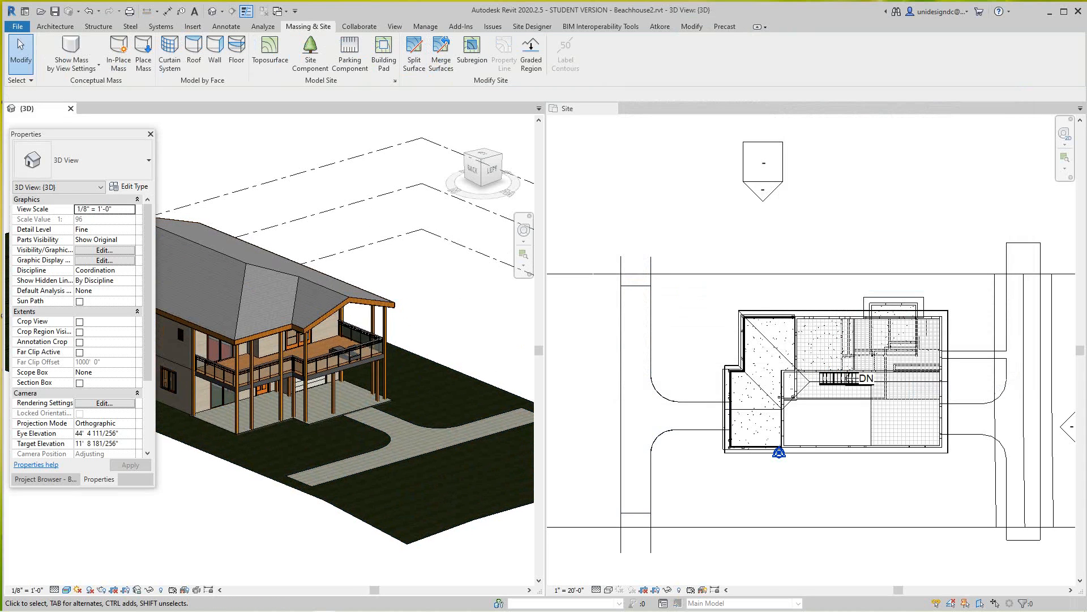
scroll(572, 507, "down", 2)
scroll(844, 493, "down", 1)
scroll(286, 461, "down", 2)
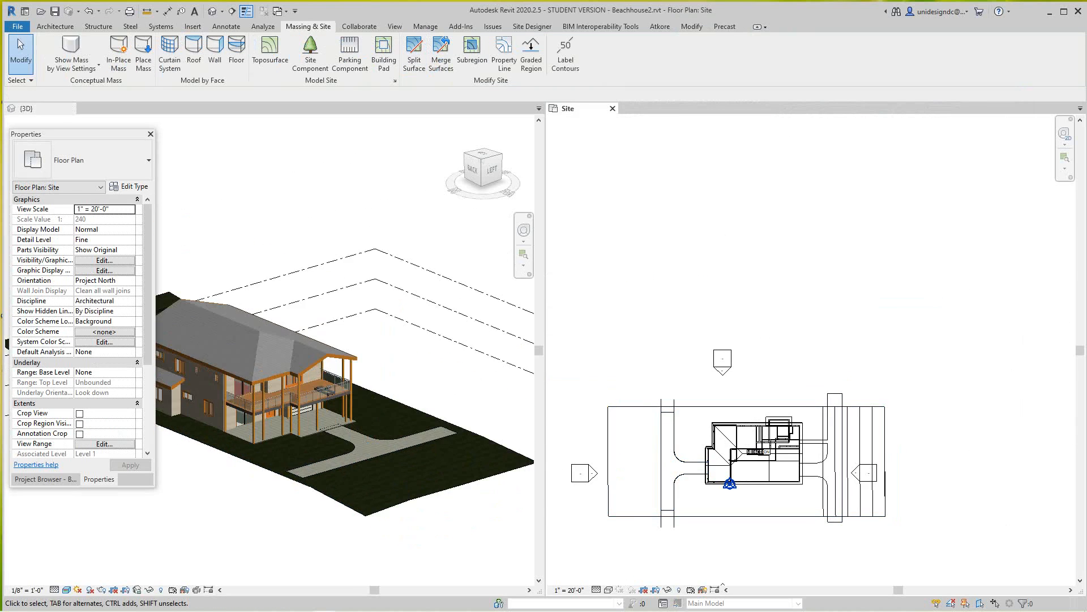
scroll(287, 471, "down", 1)
middle_click_drag(287, 472, 390, 483)
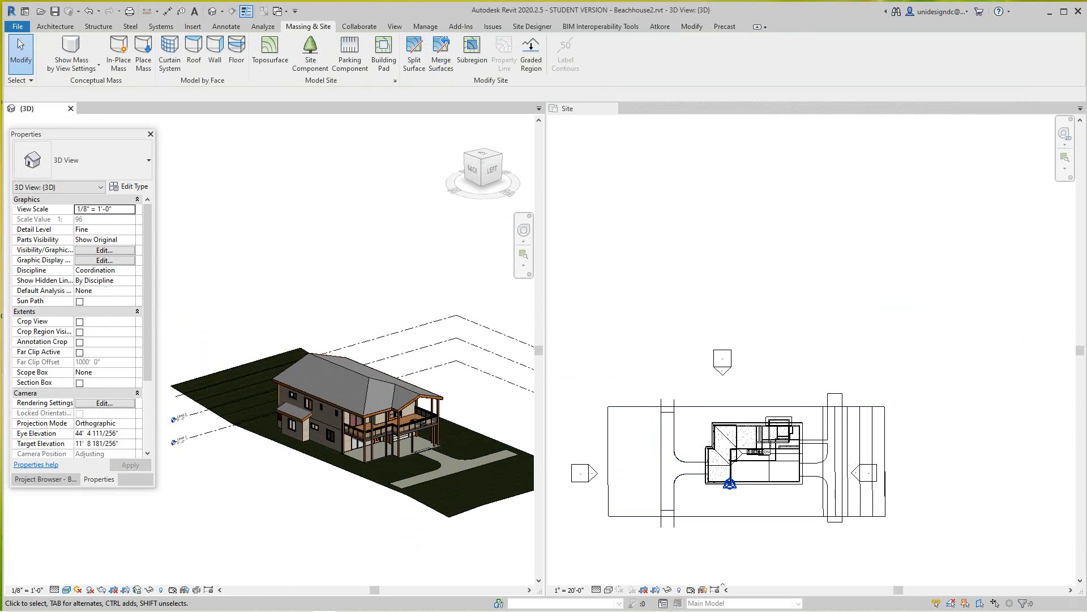
scroll(412, 470, "up", 3)
left_click(609, 470)
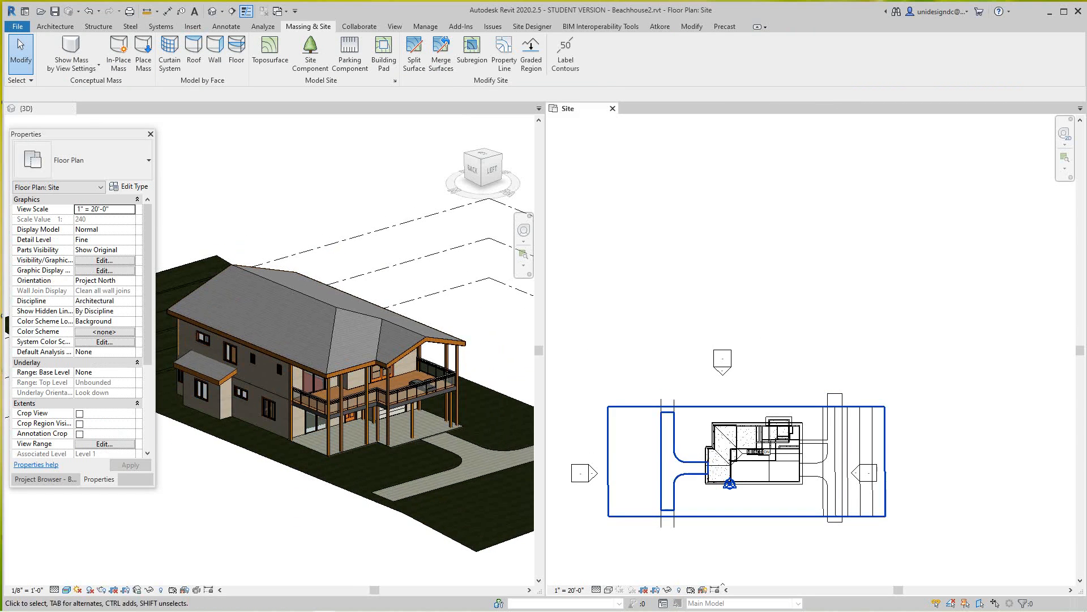
left_click(609, 470)
key("Escape")
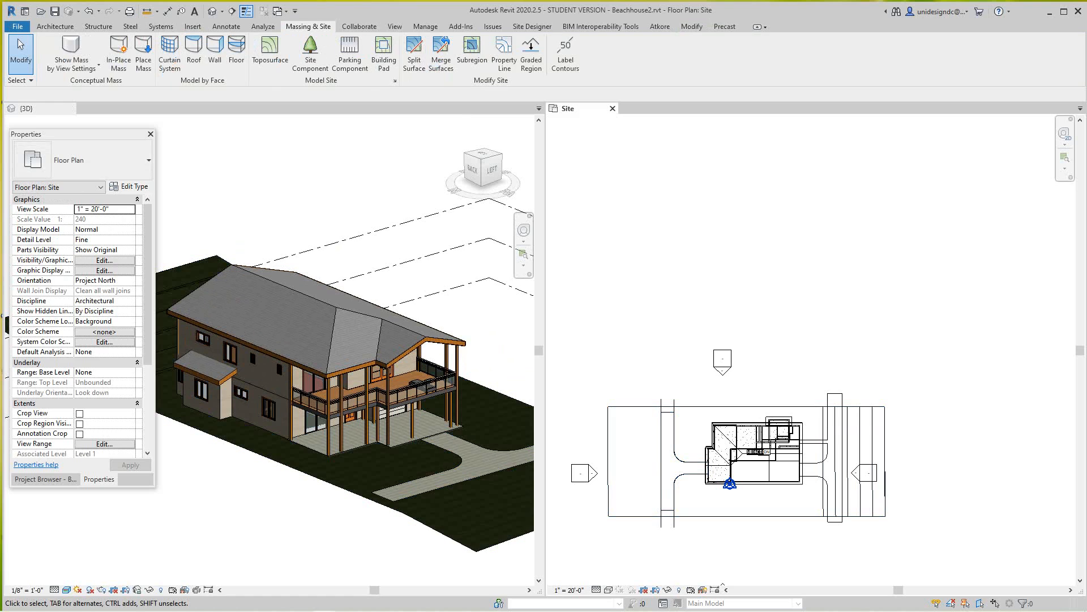
left_click(414, 53)
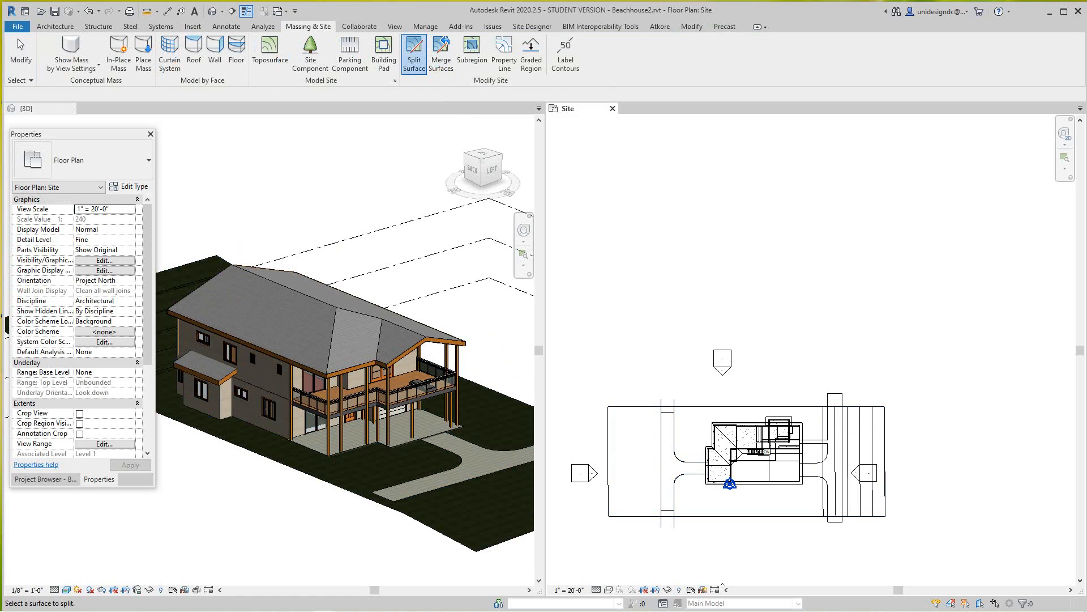
scroll(756, 281, "down", 1)
scroll(737, 519, "up", 2)
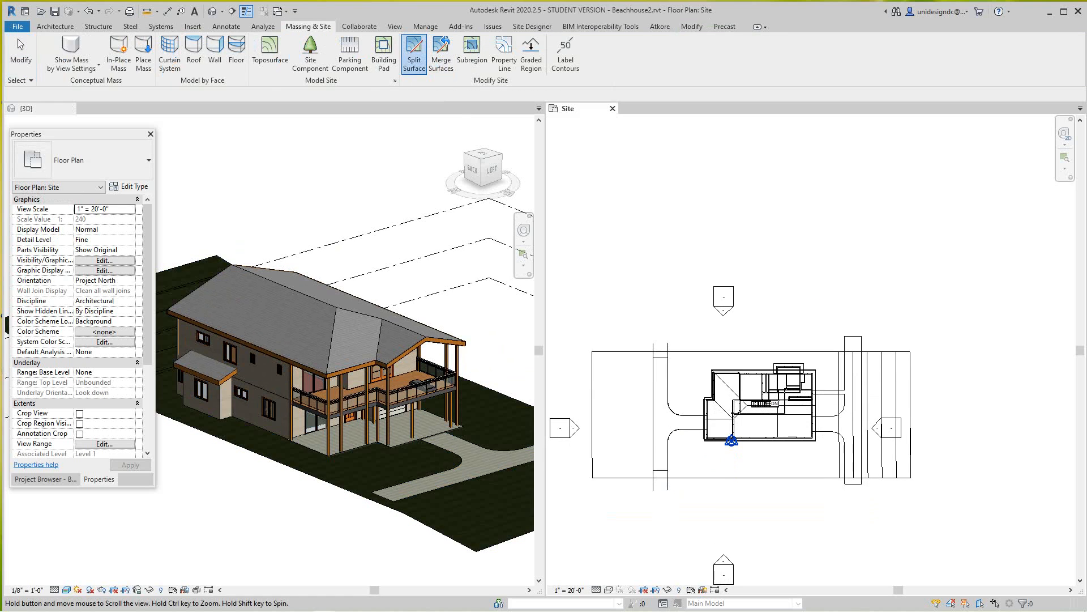
scroll(450, 461, "up", 1)
scroll(449, 462, "down", 2)
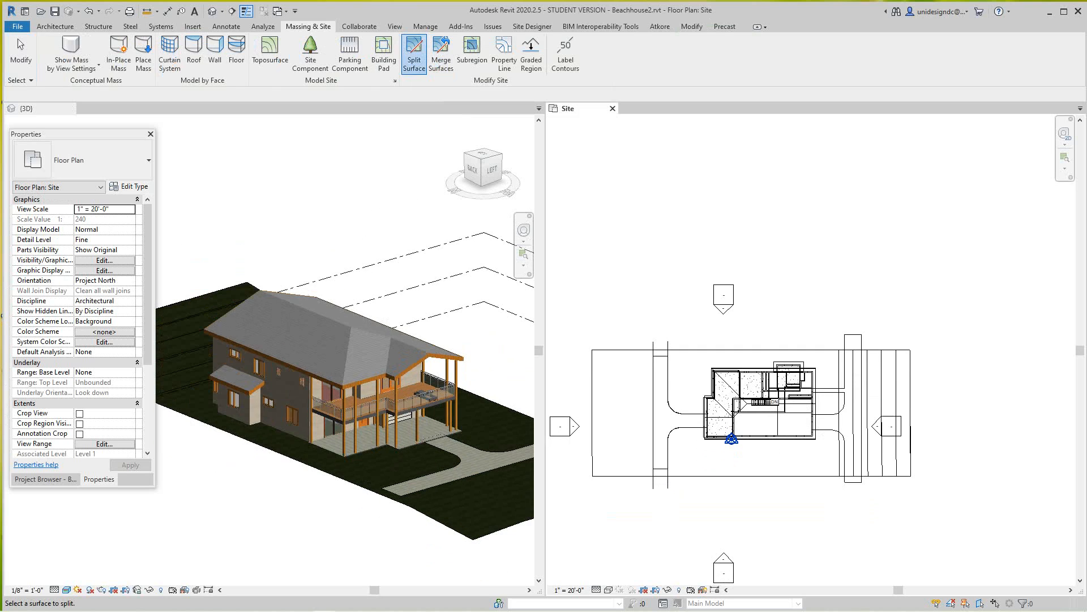
key("Escape")
scroll(782, 486, "up", 2)
scroll(585, 408, "up", 3)
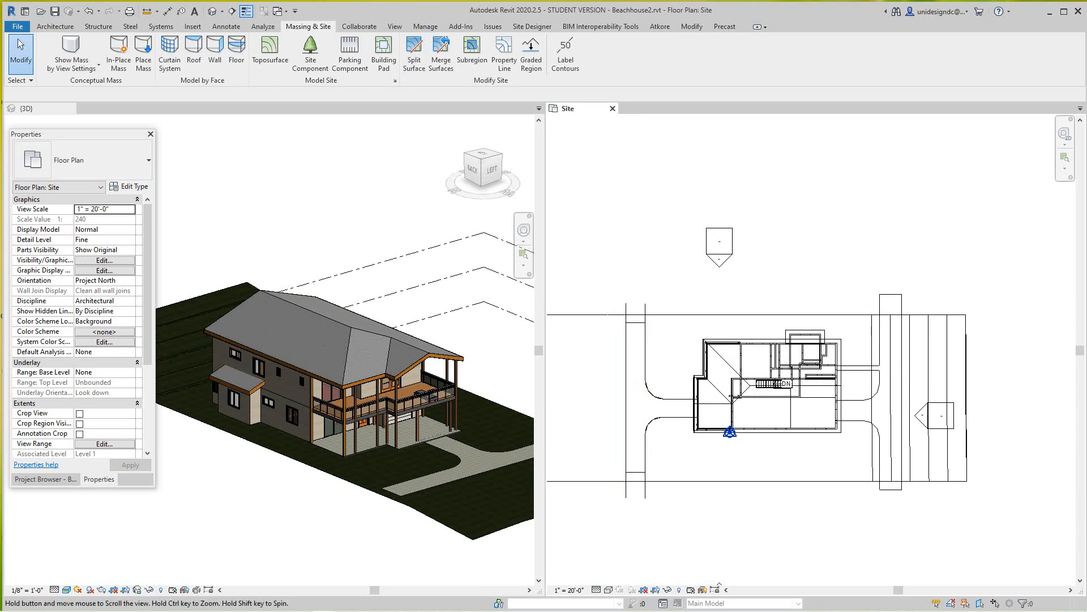
middle_click_drag(585, 407, 584, 420)
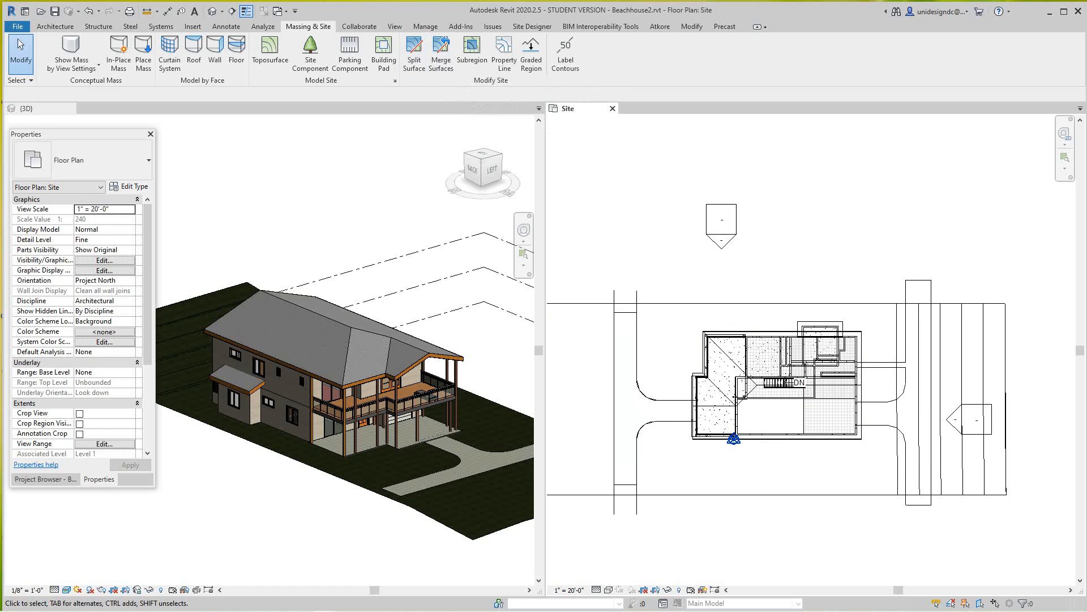
right_click(633, 217)
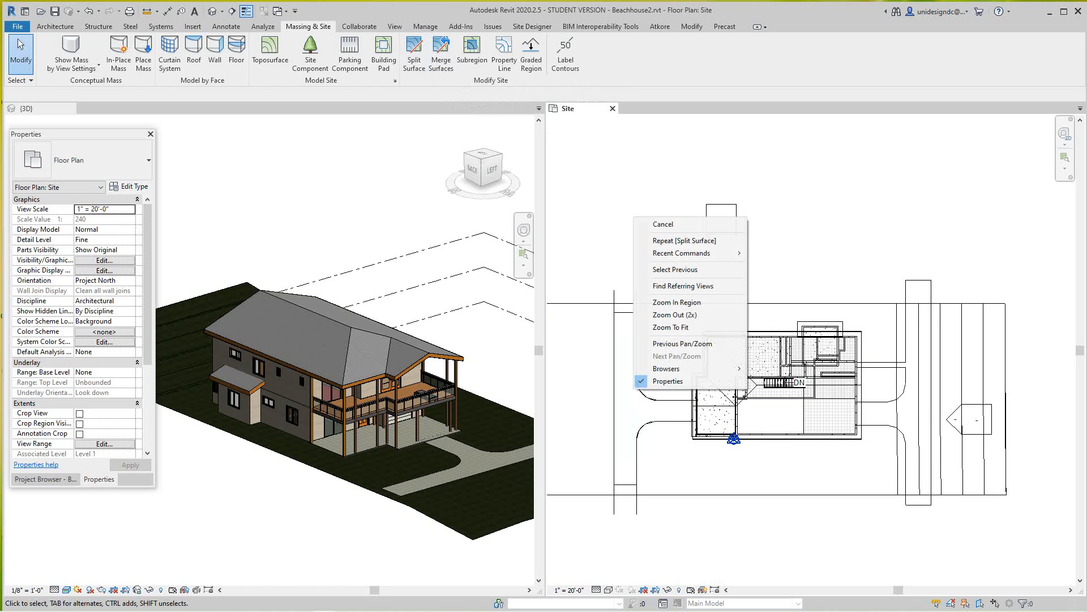
key("Escape")
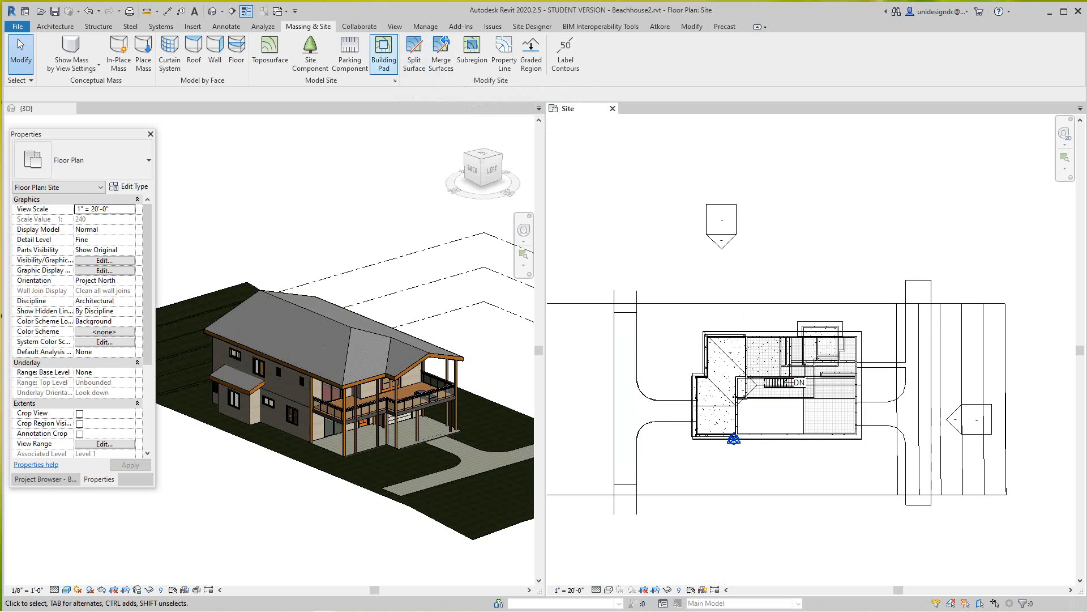
Start a building pad on Level 1 and pick the house's north, east and south walls as its boundary.
left_click(383, 53)
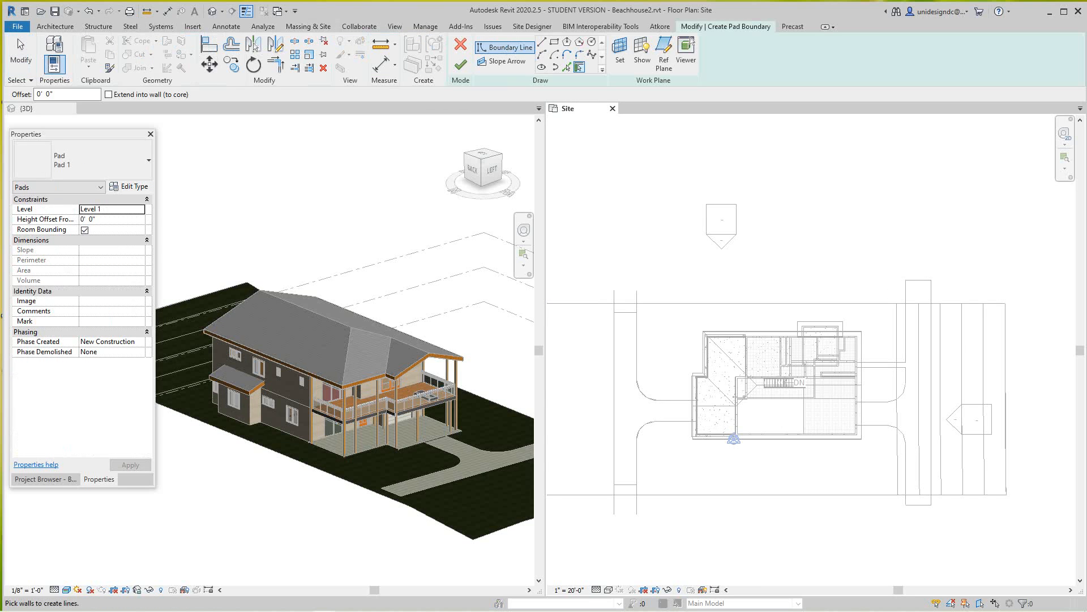
scroll(829, 329, "up", 5)
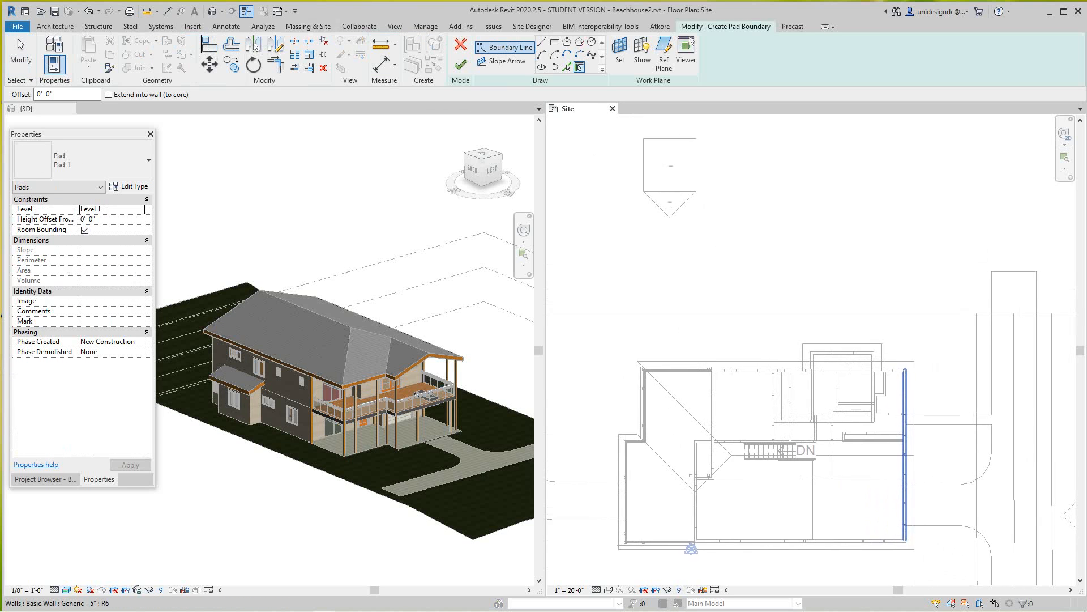
middle_click_drag(876, 373, 932, 371)
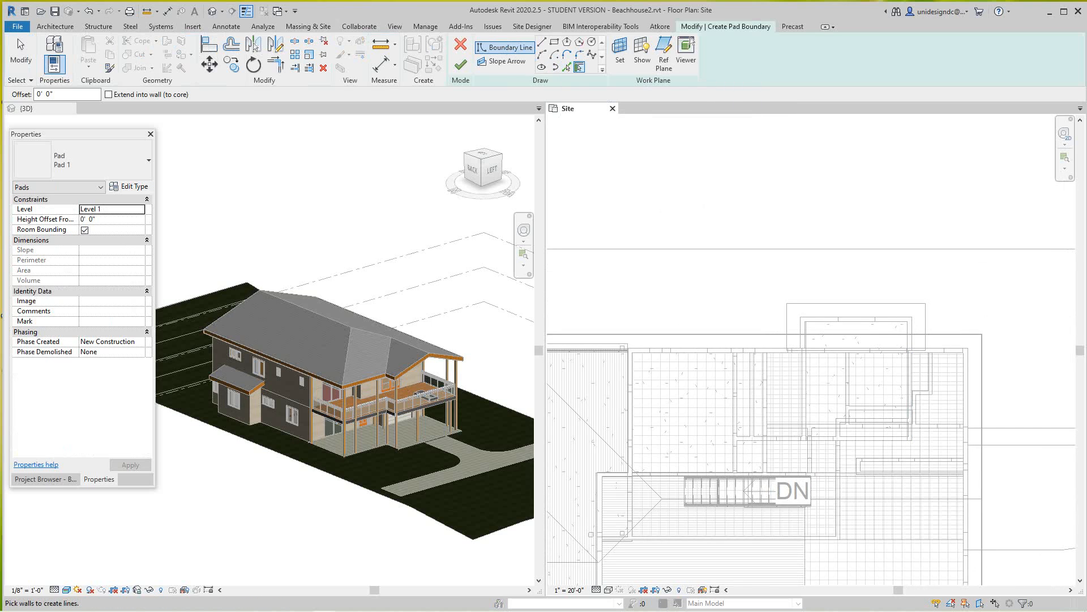
left_click(799, 348)
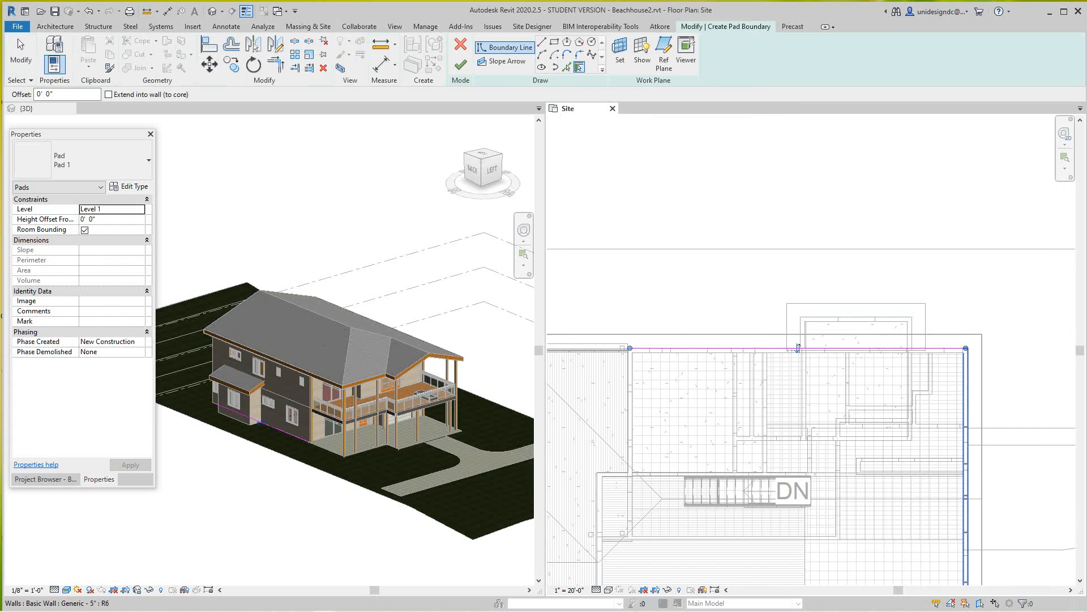
middle_click_drag(883, 438, 879, 266)
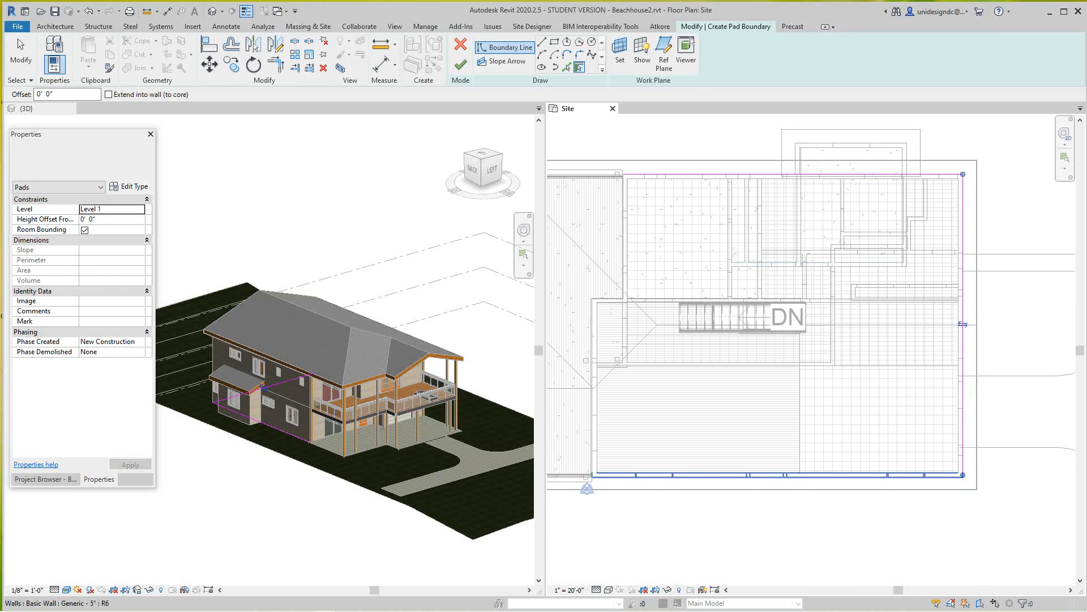
left_click(878, 475)
scroll(878, 474, "down", 2)
middle_click_drag(878, 473, 919, 468)
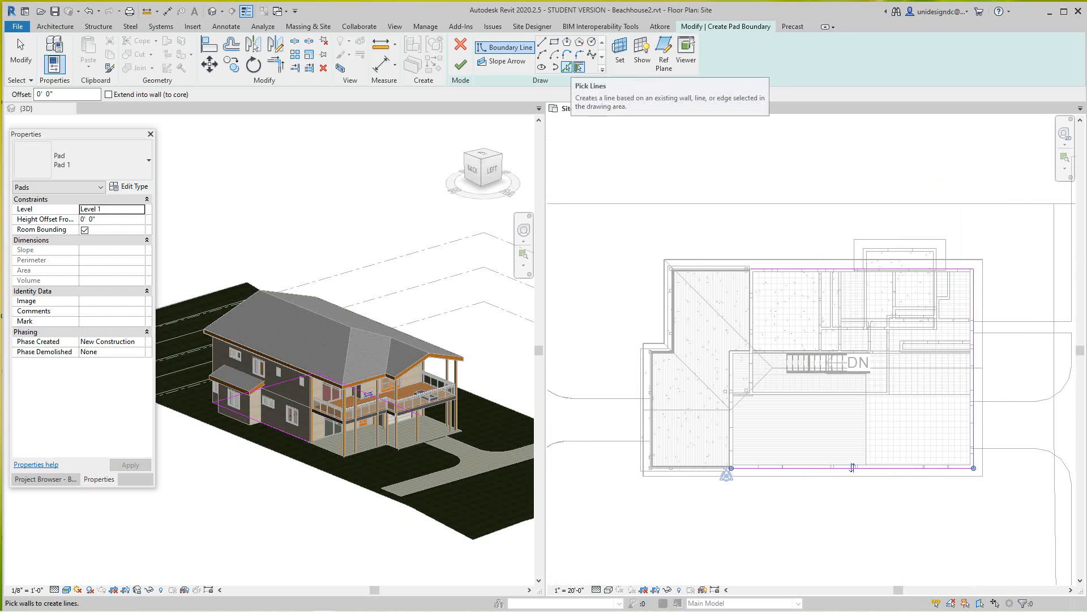
Use Pick Lines to add the west porch slab's stepped outer edges to the pad boundary.
left_click(567, 68)
scroll(708, 489, "up", 4)
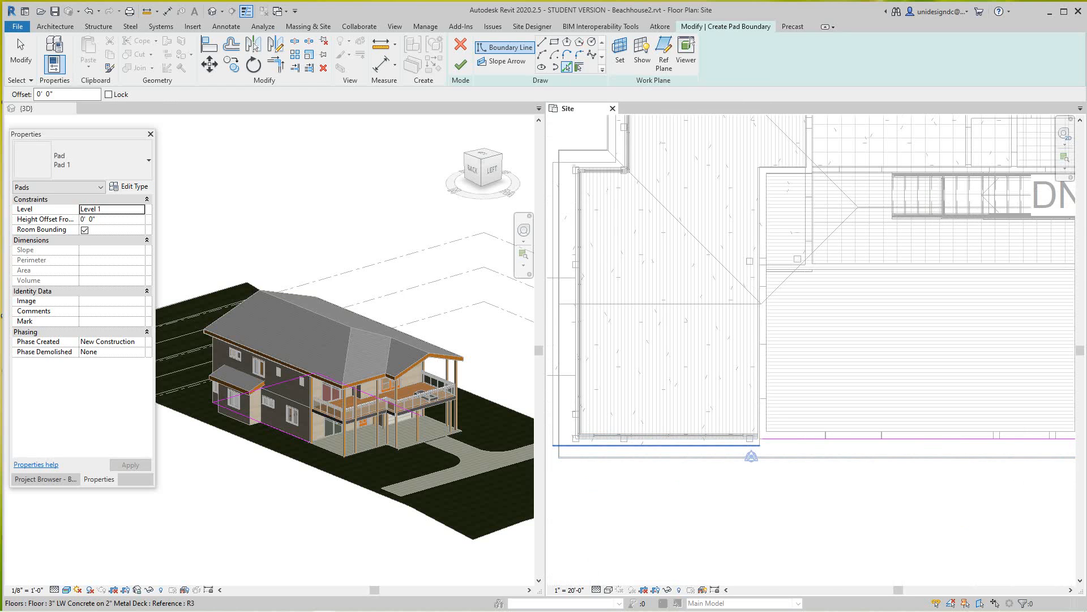
middle_click_drag(687, 442, 741, 488)
scroll(741, 484, "down", 2)
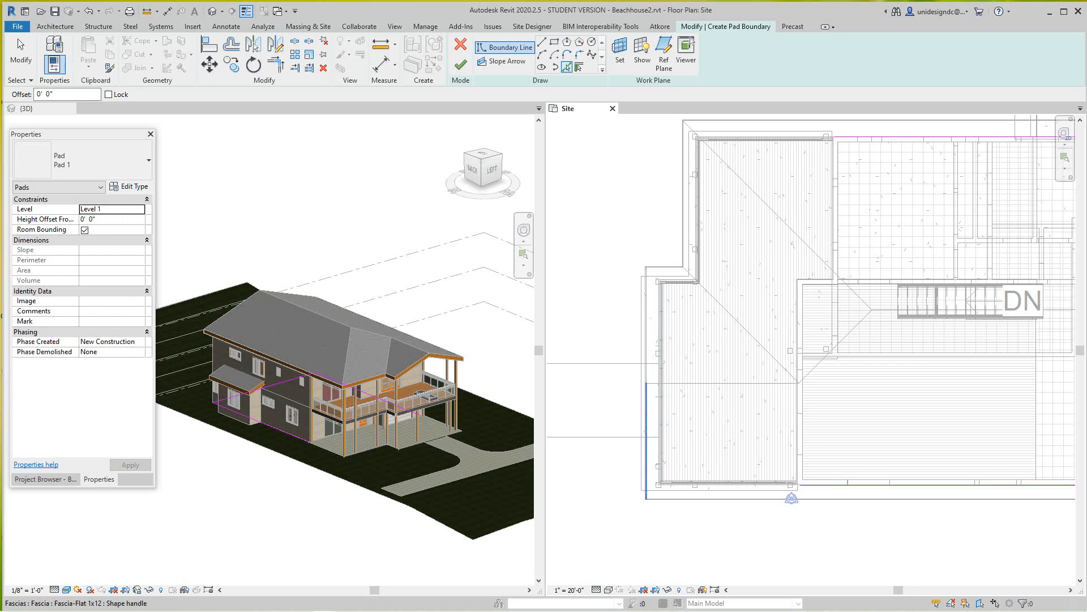
scroll(643, 464, "up", 2)
middle_click_drag(692, 317, 671, 498)
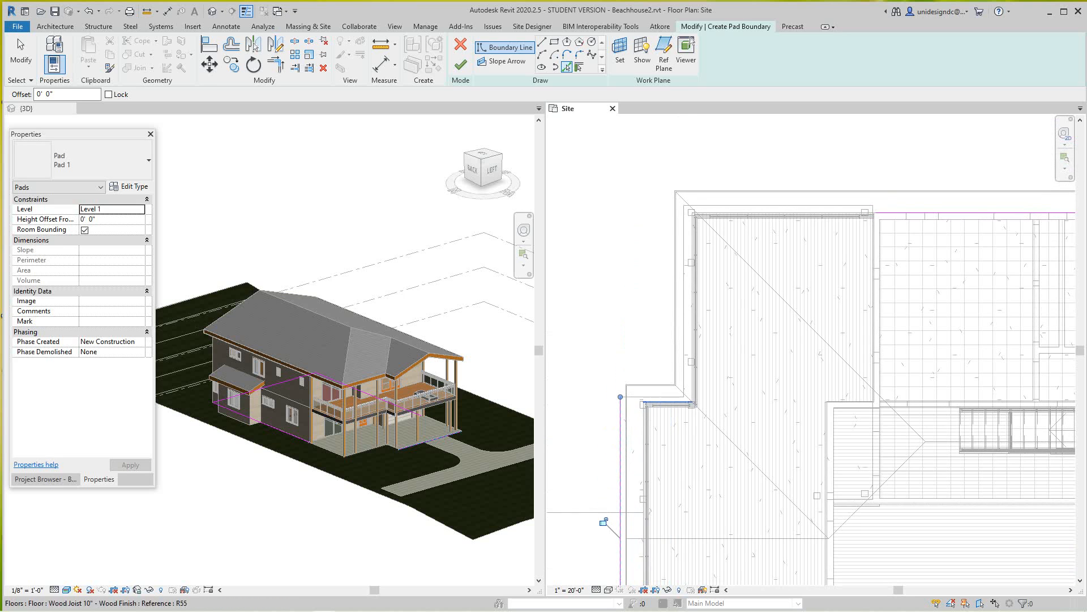
left_click(667, 397)
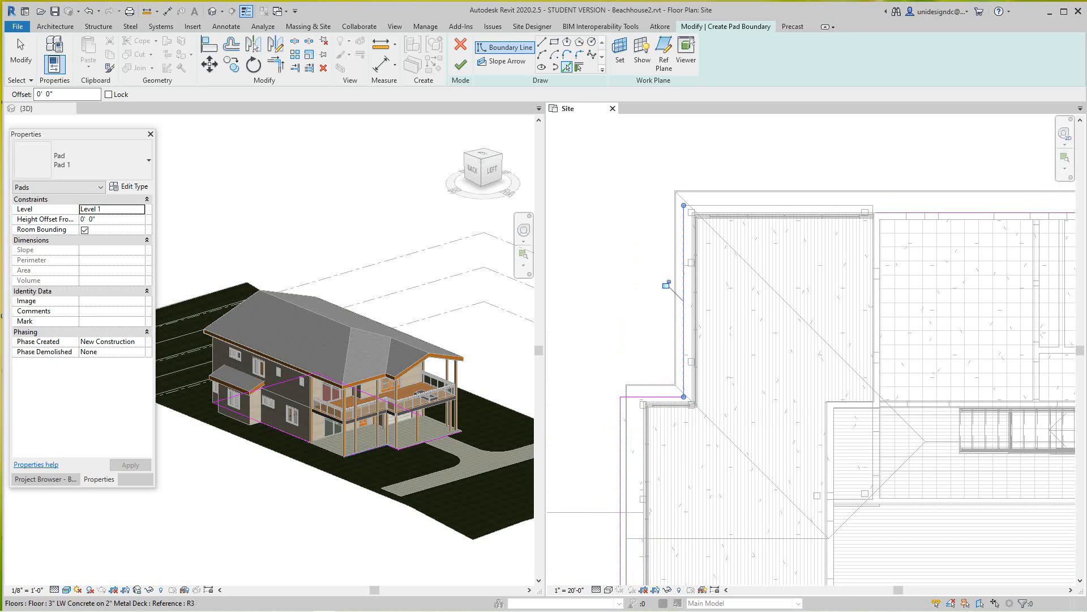
scroll(657, 380, "down", 3)
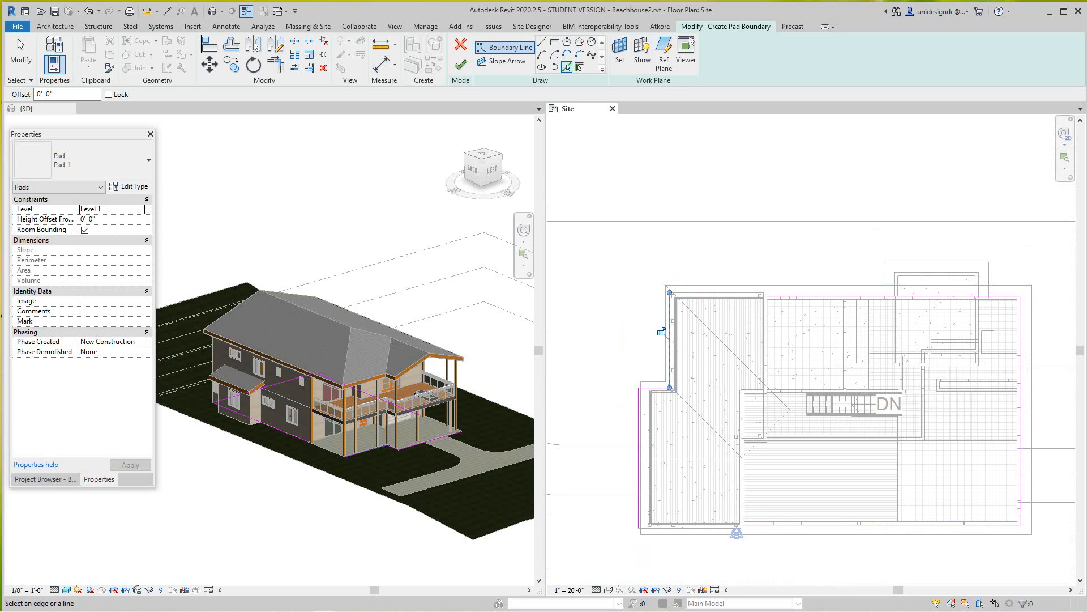
Trim the pad's north and south wall lines to the slab's west edge lines at the corners and finish the building pad.
key("Escape")
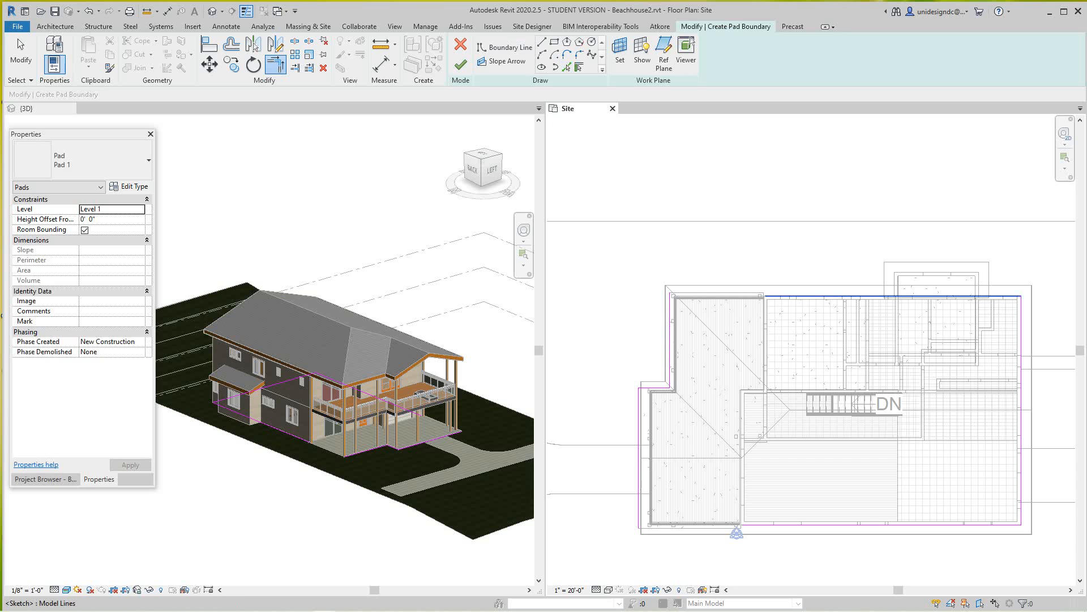
middle_click_drag(678, 564, 678, 452)
scroll(678, 452, "up", 2)
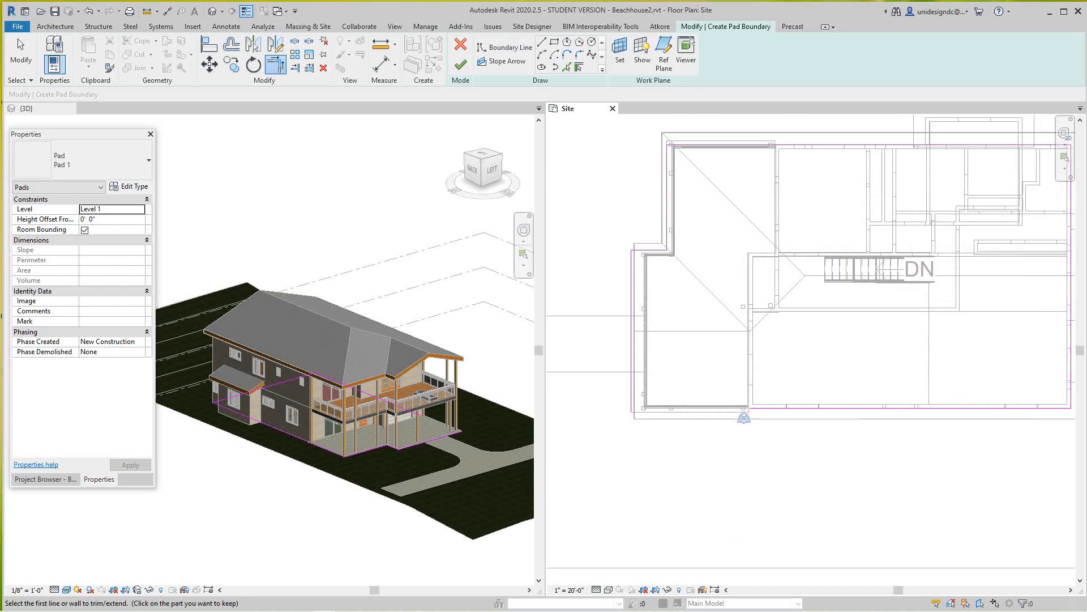
left_click(793, 400)
left_click(626, 358)
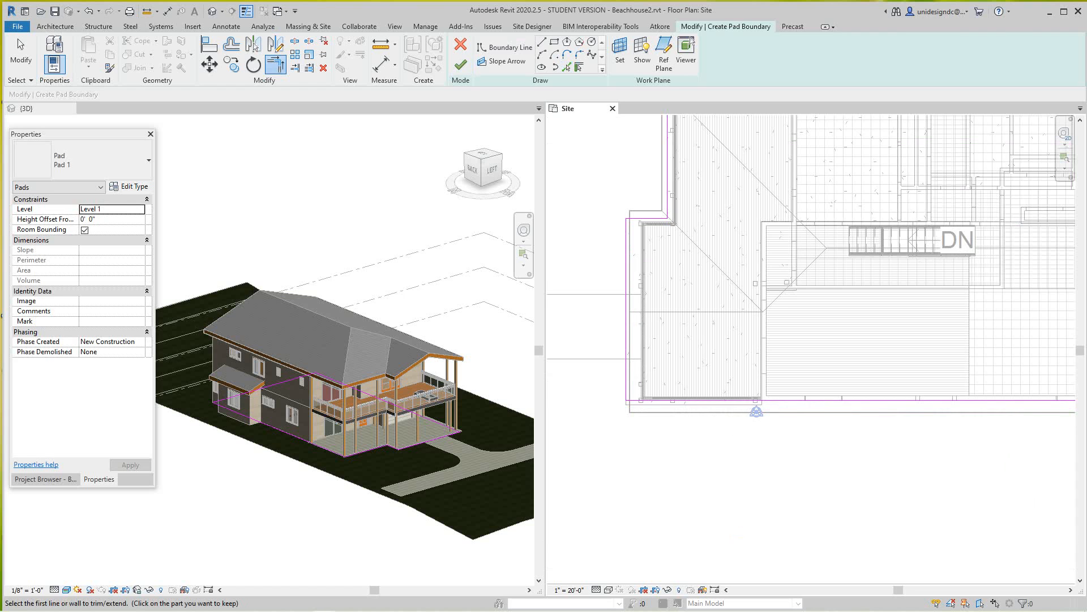
scroll(626, 358, "down", 1)
middle_click_drag(626, 358, 612, 411)
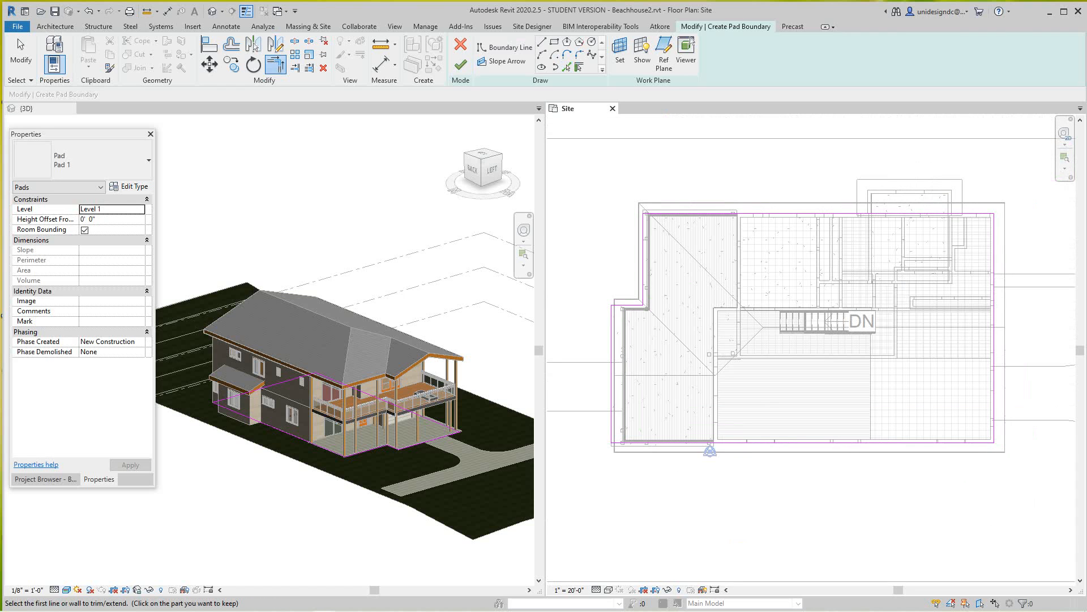
left_click(460, 64)
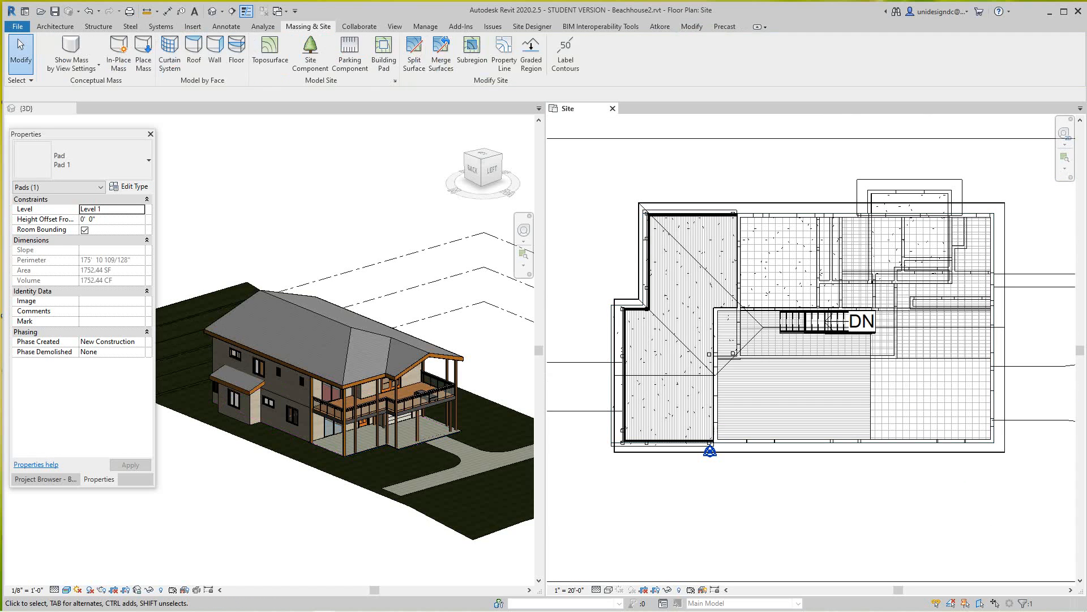
Start splitting the grass surface and pick the east walkway's two edges and the adjoining street's northwest edge as sketch lines.
middle_click_drag(804, 339, 817, 342)
scroll(777, 481, "down", 3)
middle_click_drag(855, 513, 721, 495)
scroll(785, 516, "down", 1)
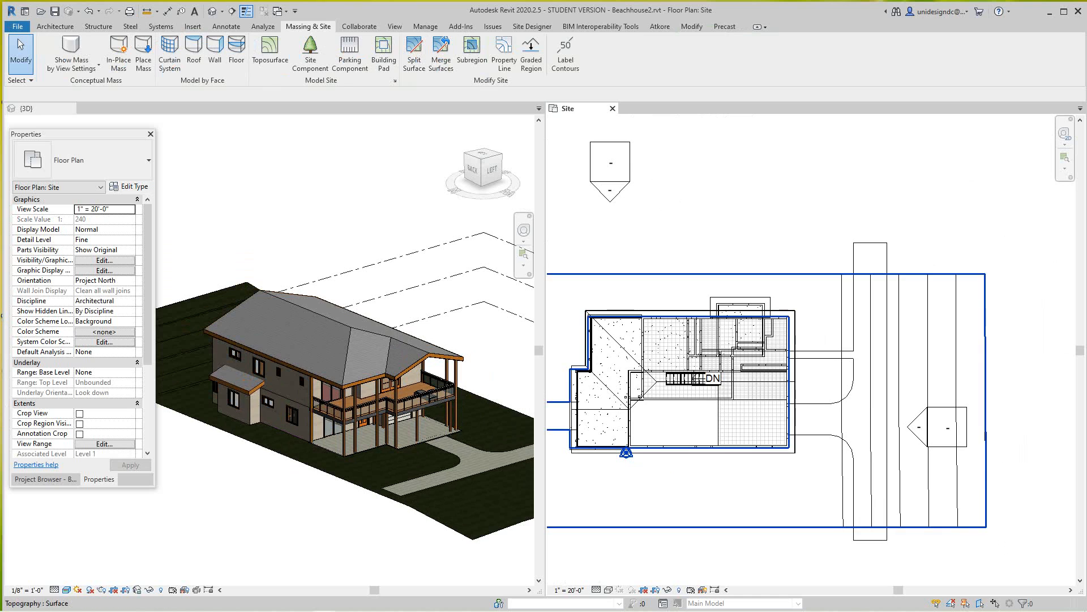
scroll(779, 520, "down", 1)
left_click(778, 525)
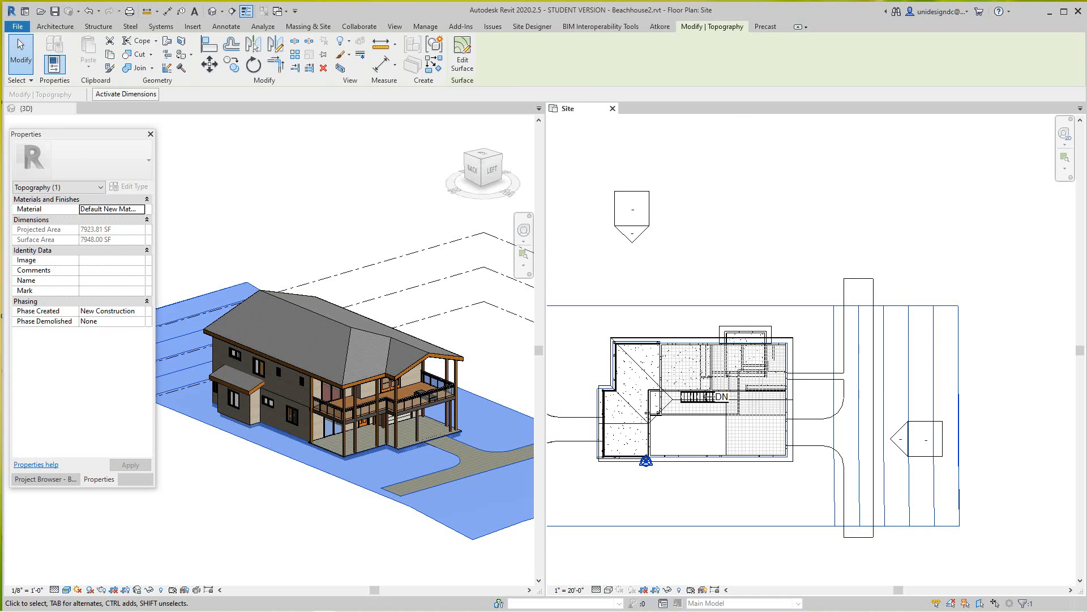
key("Escape")
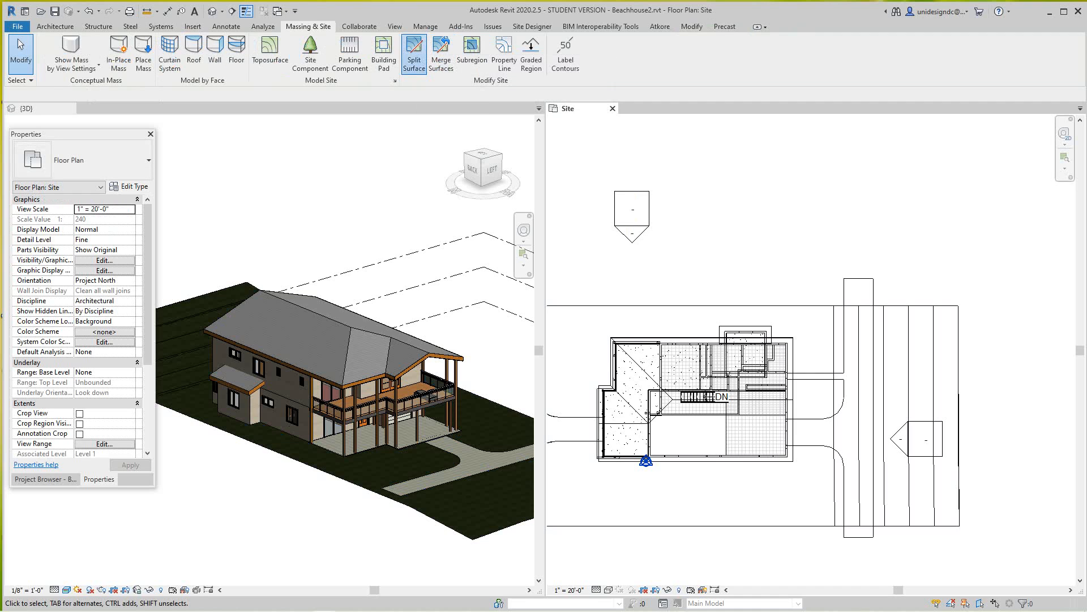
left_click(414, 54)
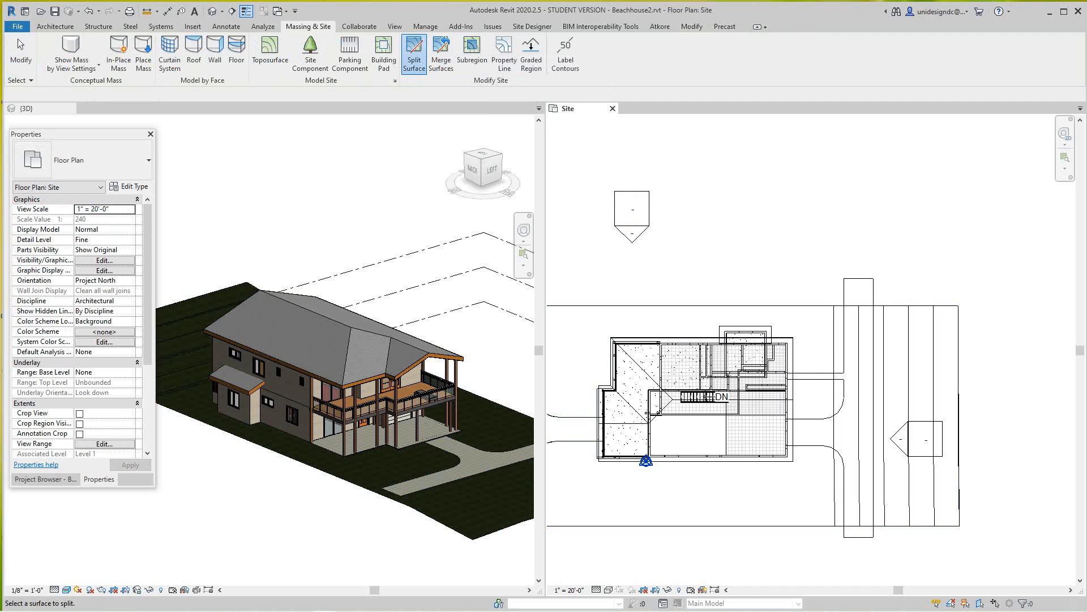
scroll(841, 339, "up", 1)
left_click(840, 338)
middle_click_drag(840, 339, 799, 285)
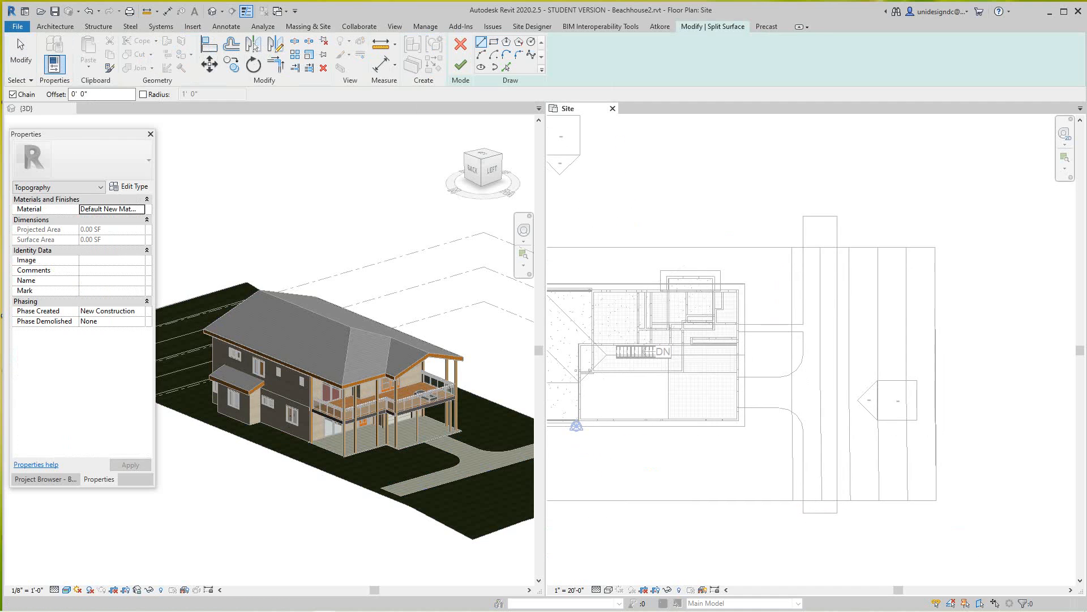
key("p")
key("l")
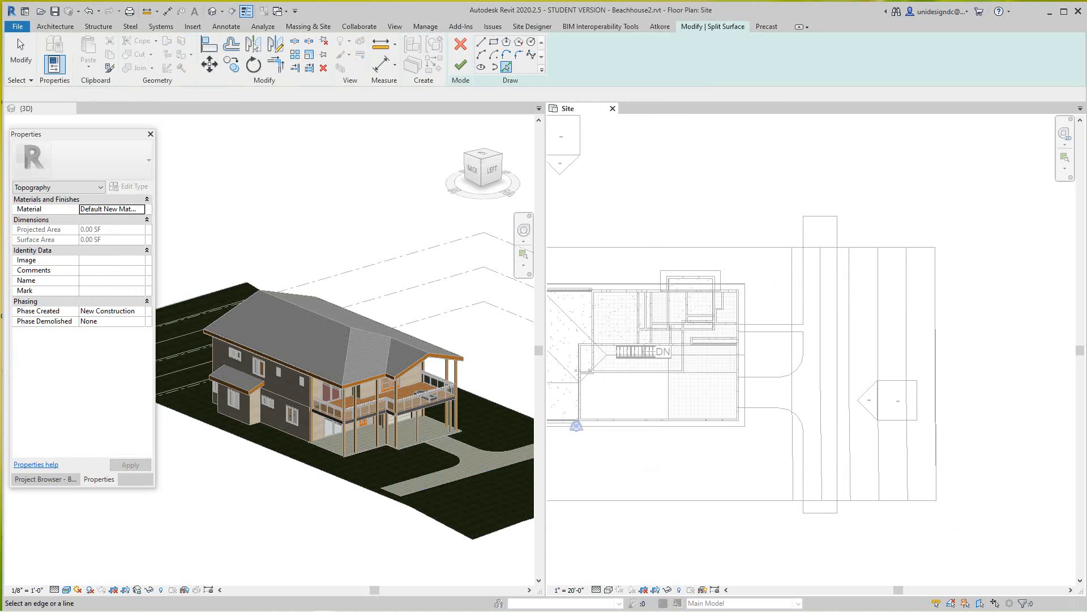
scroll(763, 368, "up", 2)
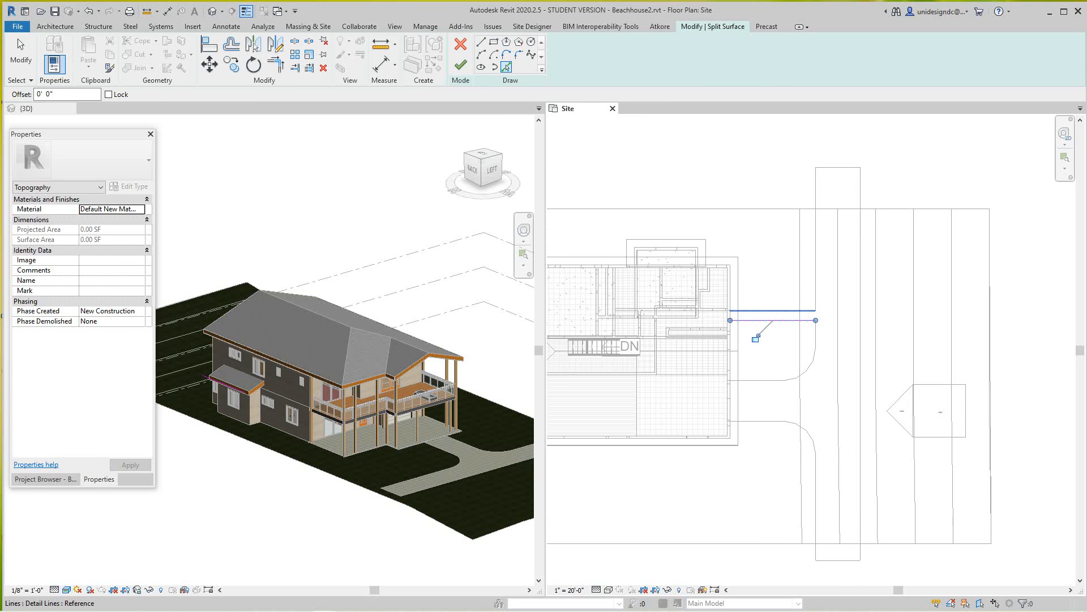
scroll(834, 305, "up", 1)
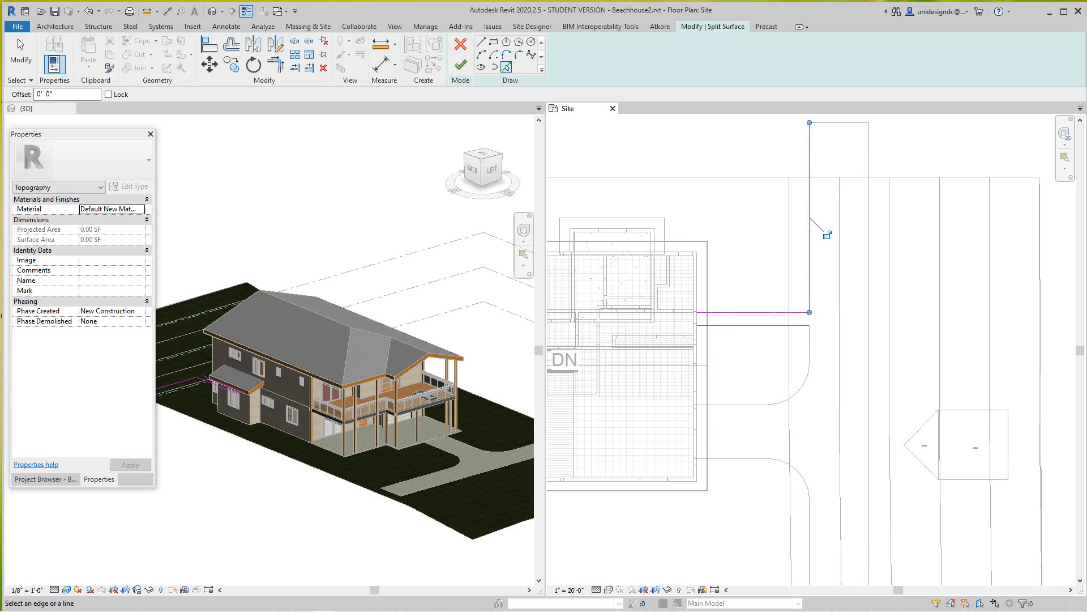
scroll(827, 235, "down", 2)
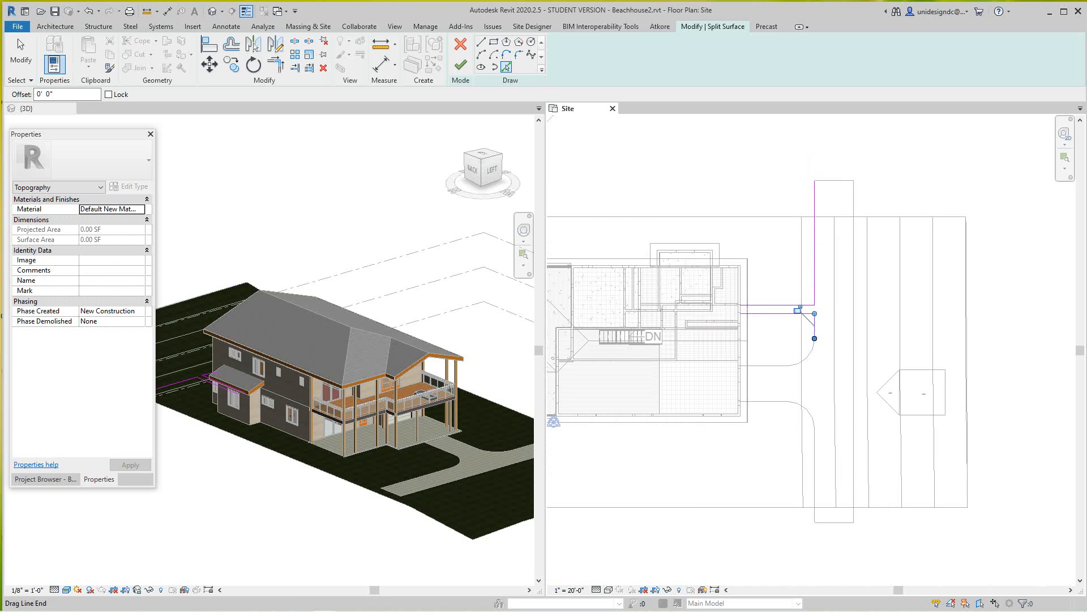
Pick the east driveway's straight and curved edges plus the street's southwest and east edges as split sketch lines.
left_click(805, 358)
left_click(765, 366)
scroll(762, 401, "up", 1)
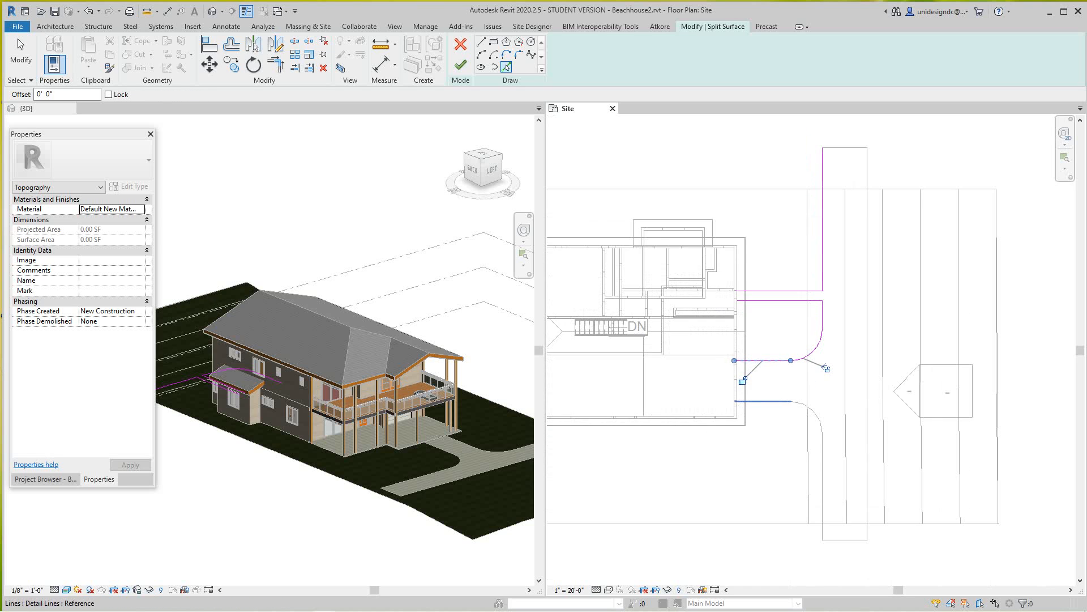
left_click(761, 401)
left_click(765, 386)
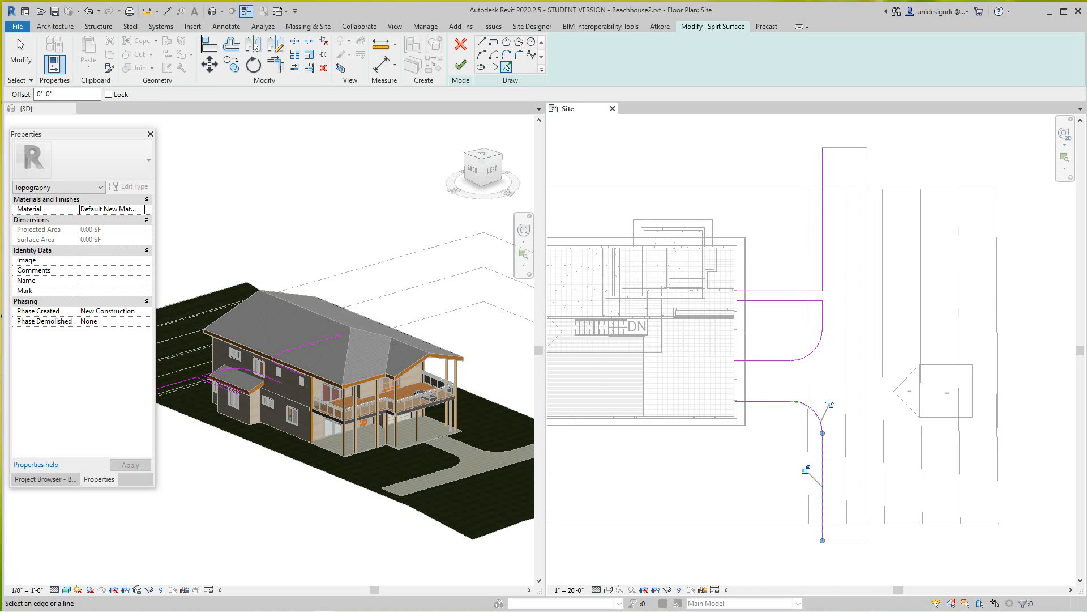
left_click(867, 517)
middle_click_drag(850, 516, 838, 467)
scroll(838, 467, "up", 2)
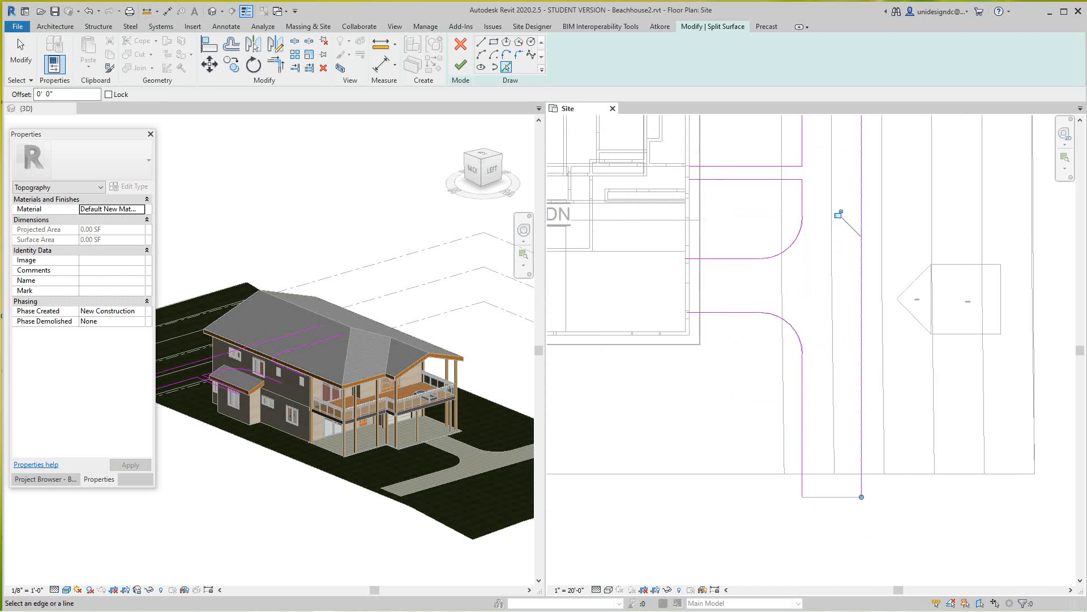
Draw 8'-6" horizontal lines across the street's south and north ends, just inside the grass surface boundary.
key("l")
key("i")
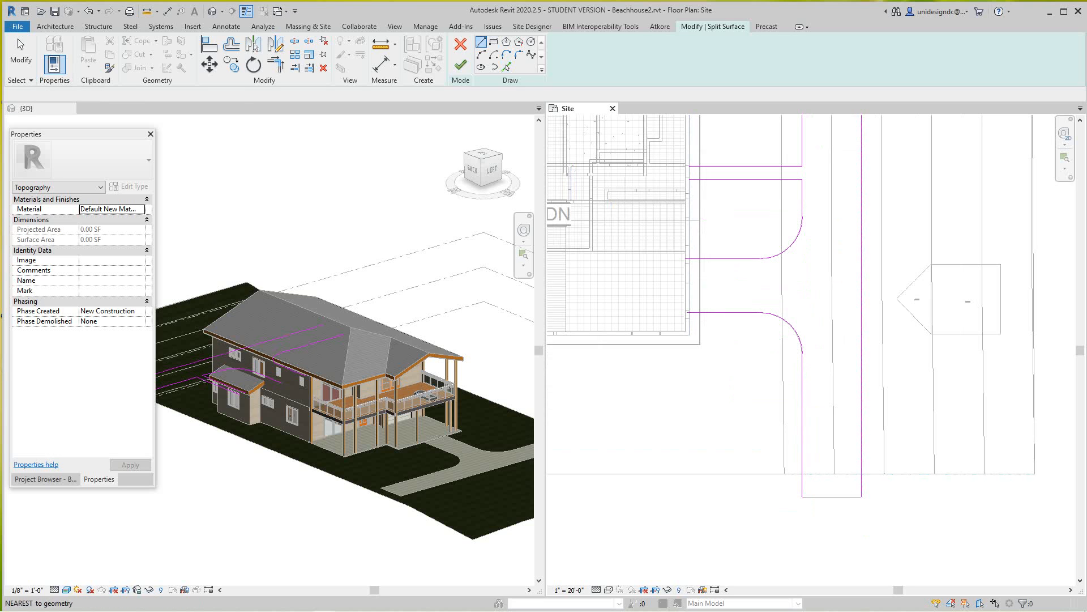
left_click(802, 468)
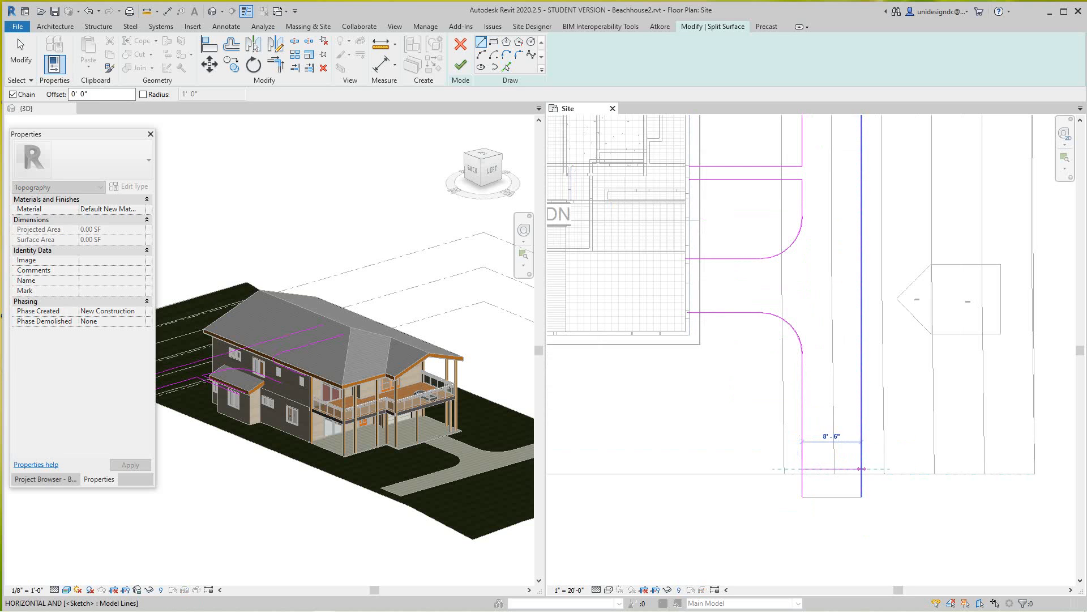
left_click(862, 469)
key("Escape")
scroll(836, 336, "down", 1)
middle_click_drag(836, 336, 818, 549)
scroll(815, 301, "up", 1)
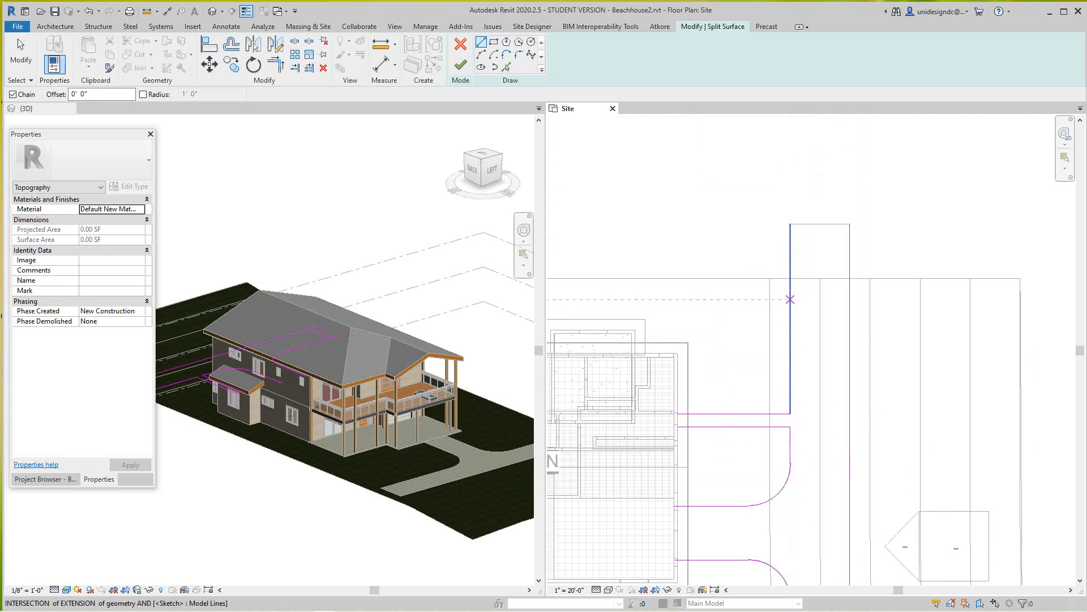
left_click(791, 299)
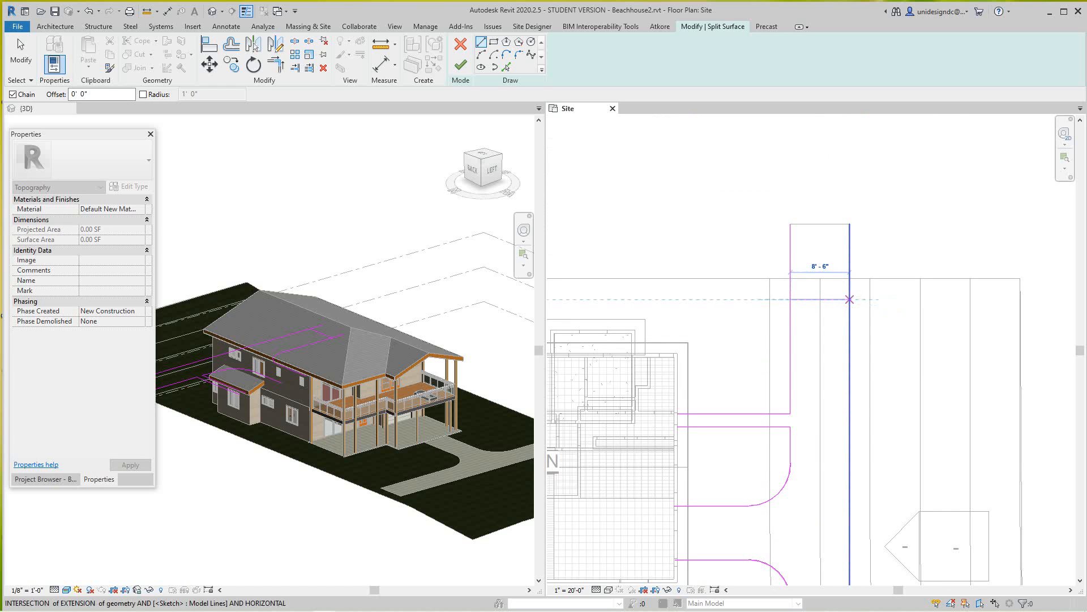
left_click(850, 299)
key("Escape")
key("Escape")
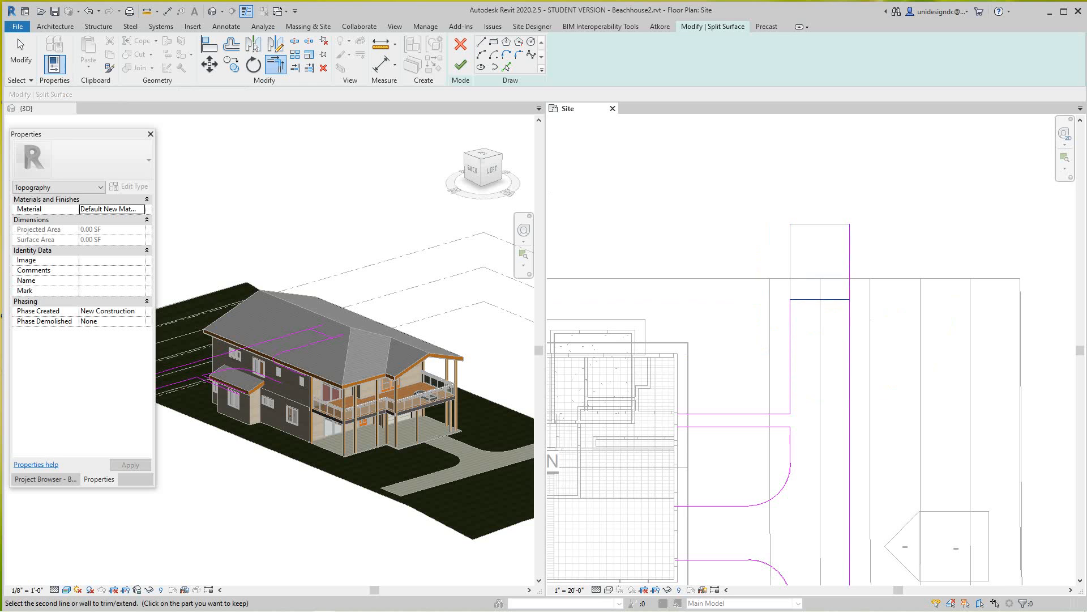
Trim the street's long edge lines to the closing lines at its north and south corners.
left_click(850, 351)
scroll(785, 481, "down", 1)
middle_click_drag(784, 481, 785, 222)
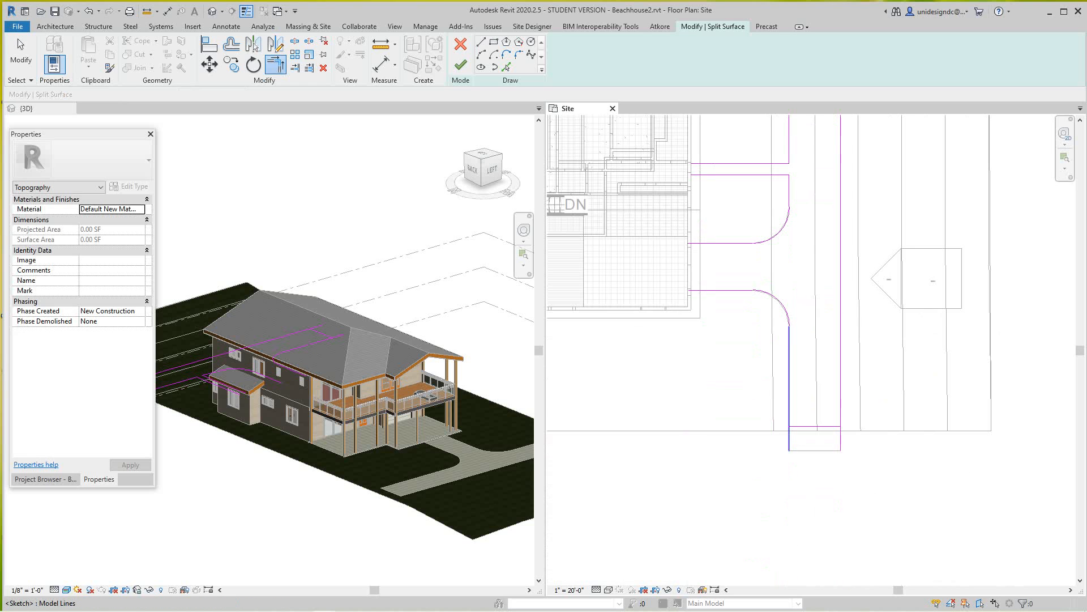
left_click(840, 397)
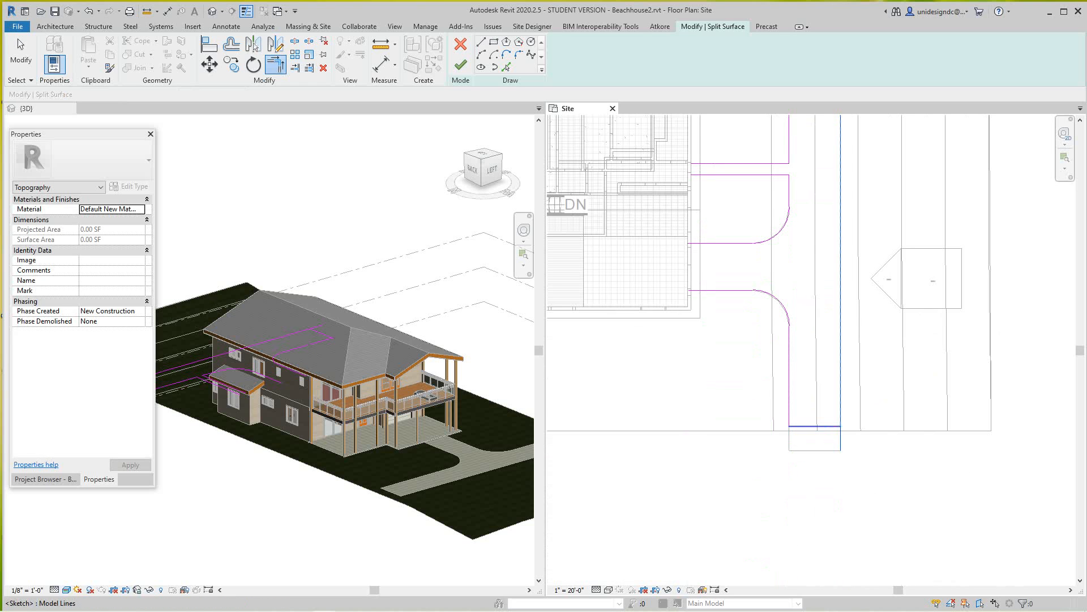
left_click(802, 426)
scroll(796, 458, "down", 2)
middle_click_drag(796, 458, 785, 496)
scroll(724, 390, "up", 4)
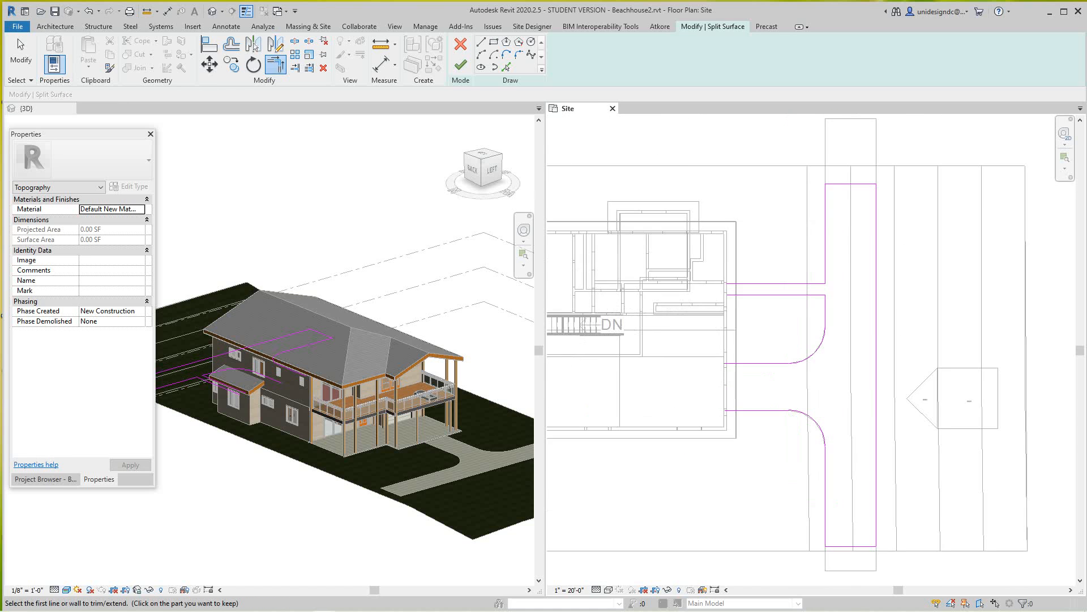
key("Escape")
Draw an 8'-0" vertical line along the house's east wall to close the driveway end.
scroll(817, 383, "up", 2)
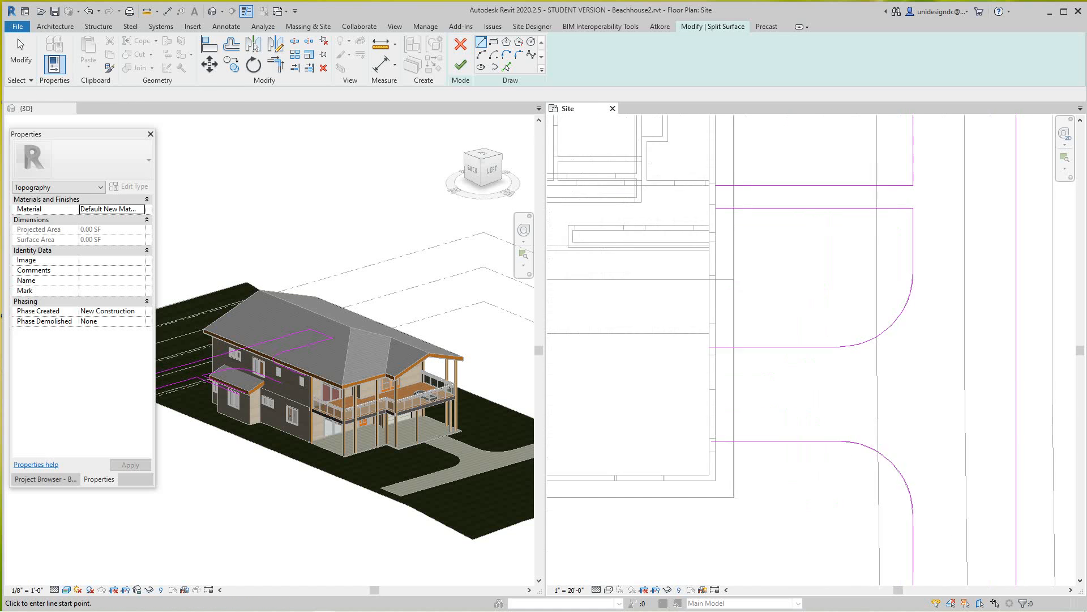
left_click(695, 339)
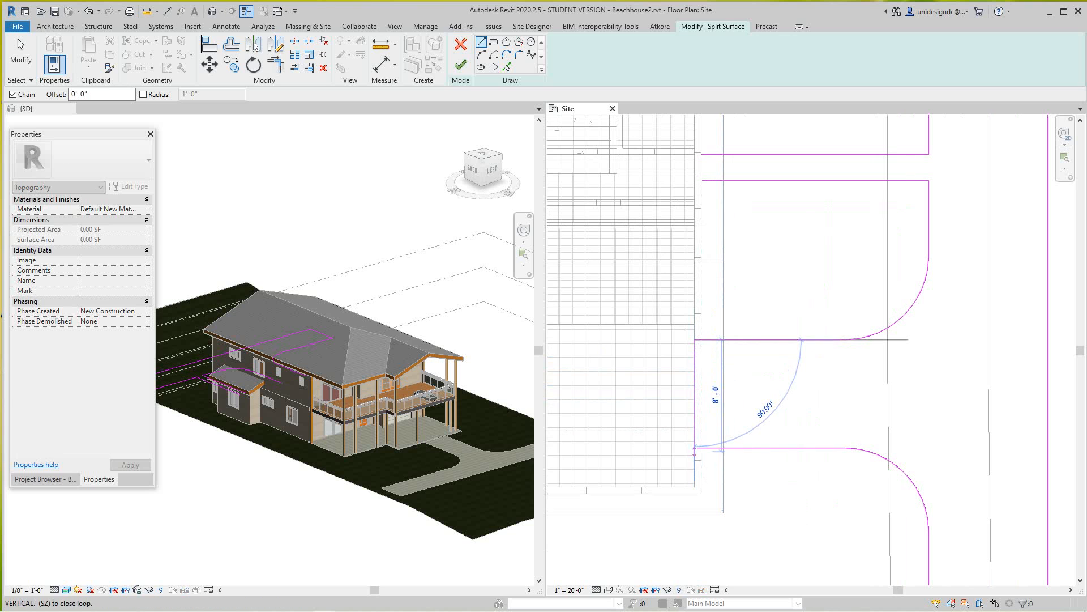
left_click(695, 448)
scroll(704, 460, "up", 3)
key("Escape")
Draw a short vertical line at the east wall to close the walkway end, and finish the surface split.
scroll(709, 453, "down", 4)
middle_click_drag(709, 453, 714, 580)
scroll(704, 326, "up", 2)
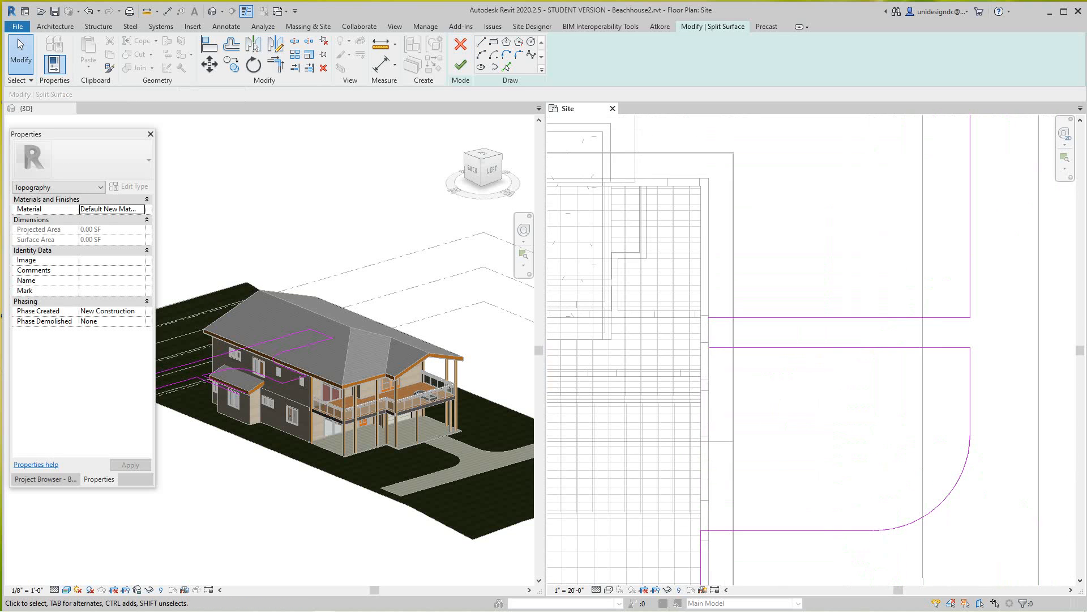
left_click(481, 42)
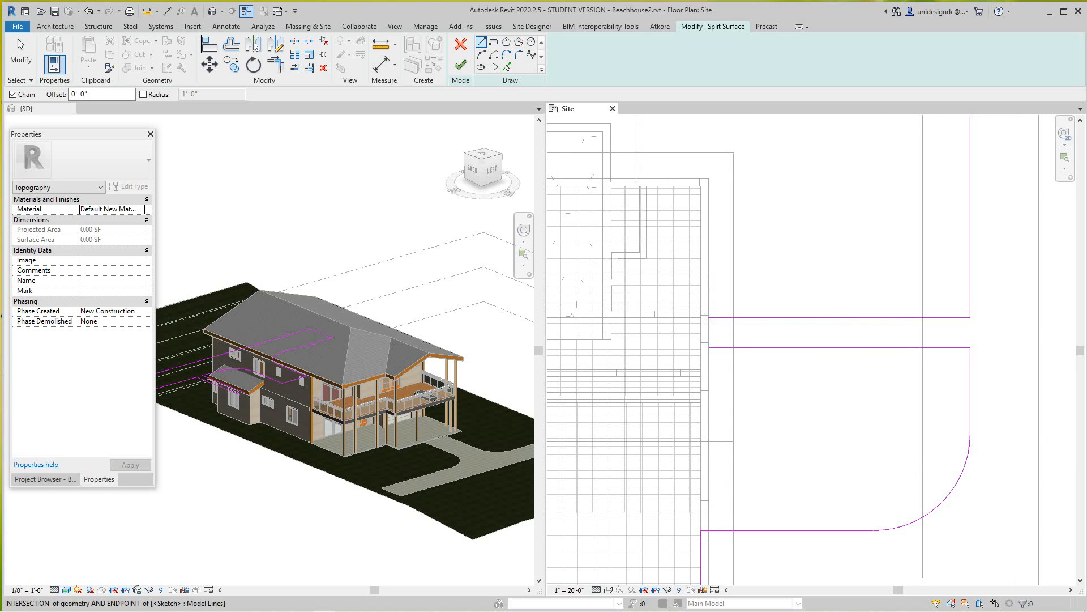
left_click(709, 317)
left_click(709, 347)
scroll(757, 349, "down", 4)
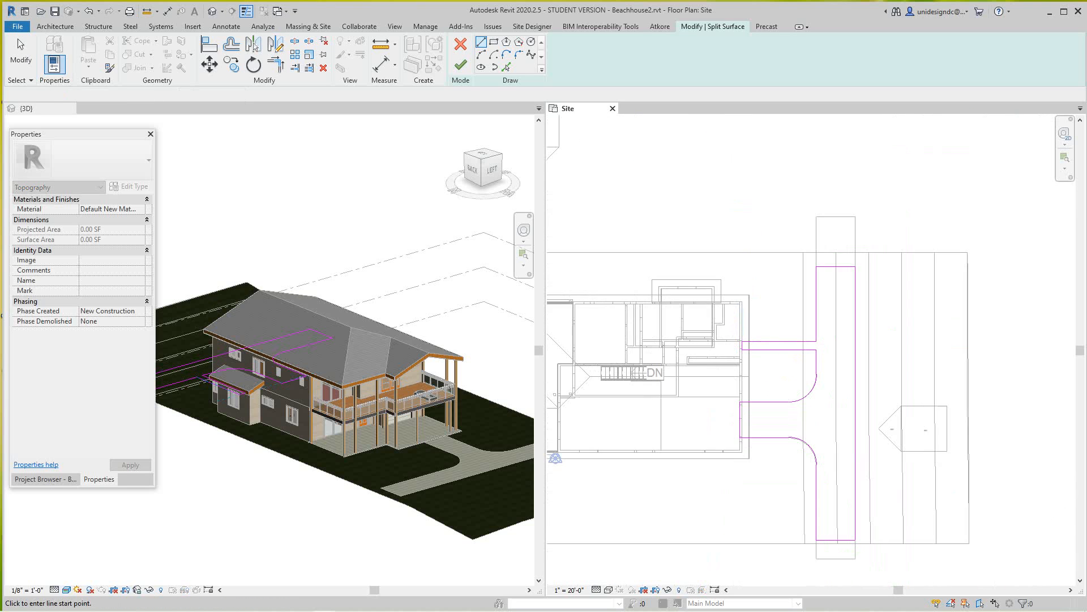
middle_click_drag(756, 348, 756, 325)
scroll(751, 325, "down", 1)
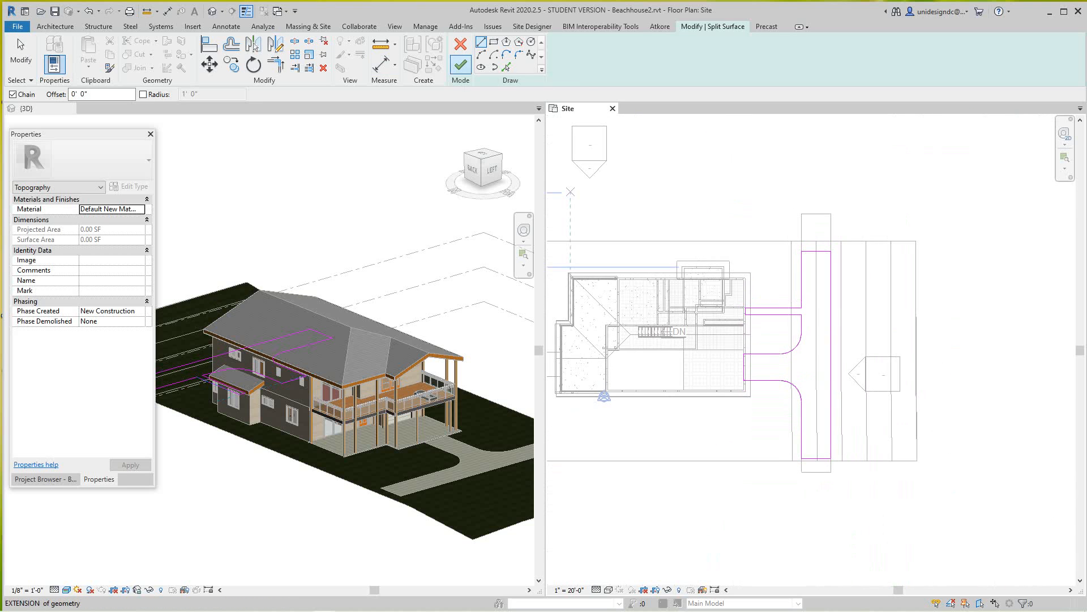
left_click(461, 64)
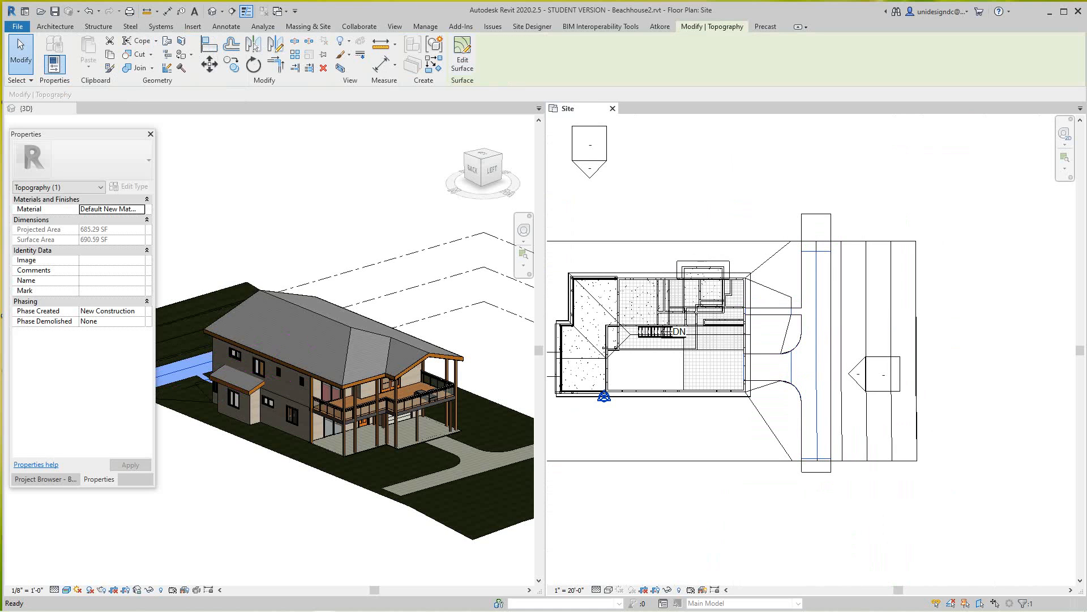
Examine how the split-off east driveway and street meet the house and sloping grass from the back and home 3D views.
scroll(320, 384, "down", 3)
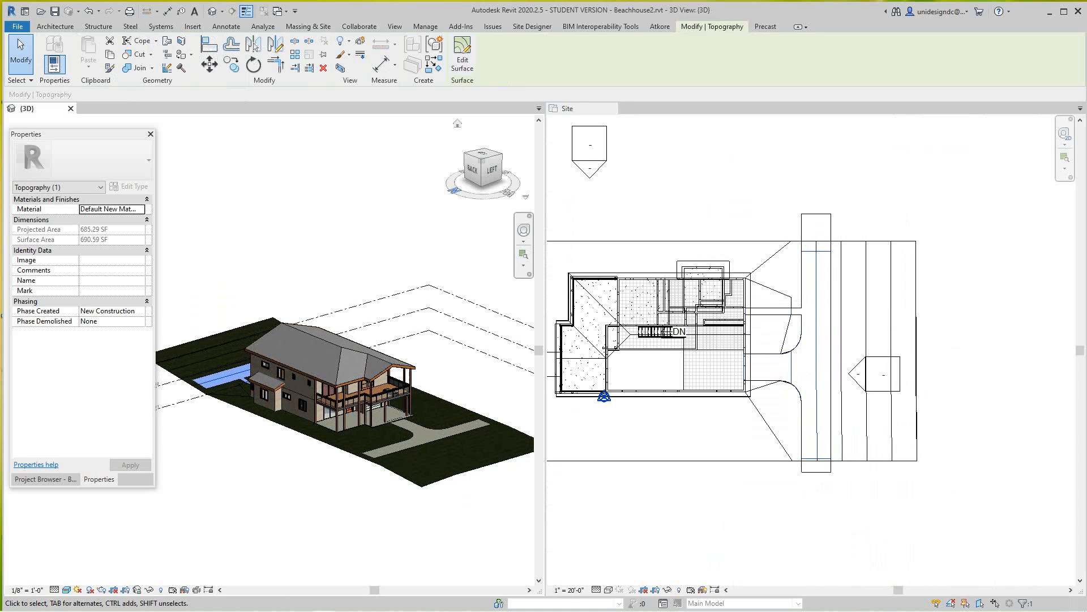
mouse_move(473, 169)
left_mouse_down()
mouse_move(495, 180)
mouse_move(481, 159)
mouse_move(491, 164)
left_mouse_up()
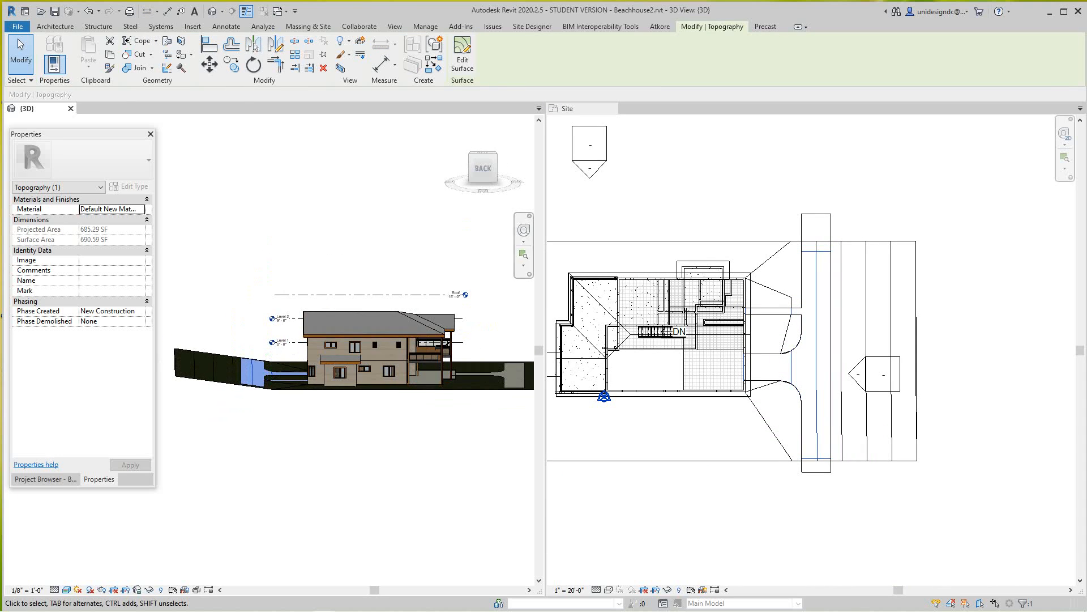
scroll(198, 389, "up", 3)
scroll(272, 366, "down", 1)
scroll(274, 380, "down", 3)
scroll(274, 379, "up", 2)
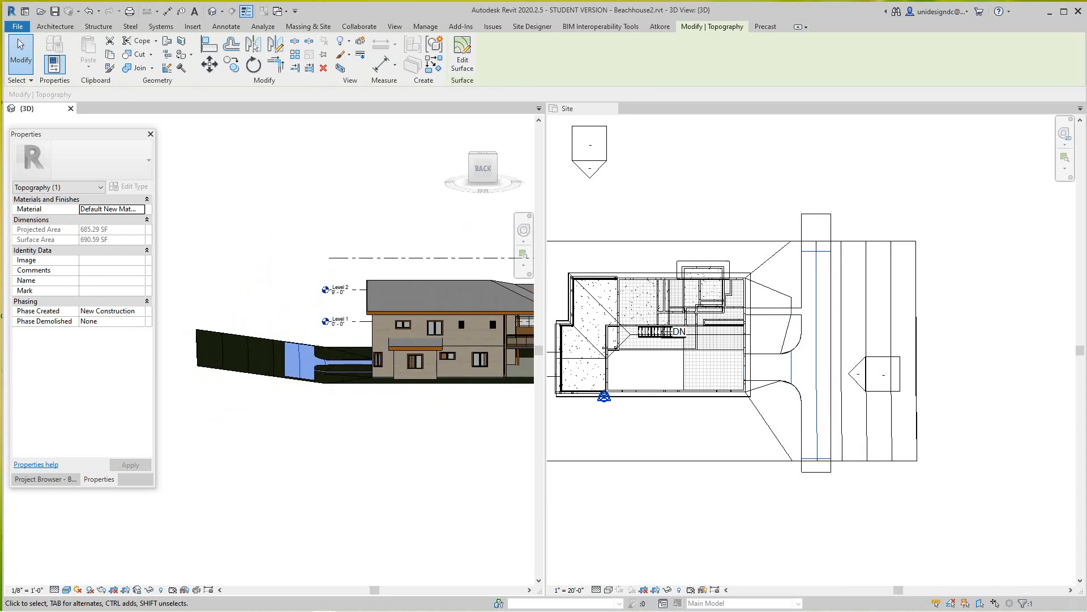
scroll(274, 379, "down", 2)
scroll(802, 418, "down", 2)
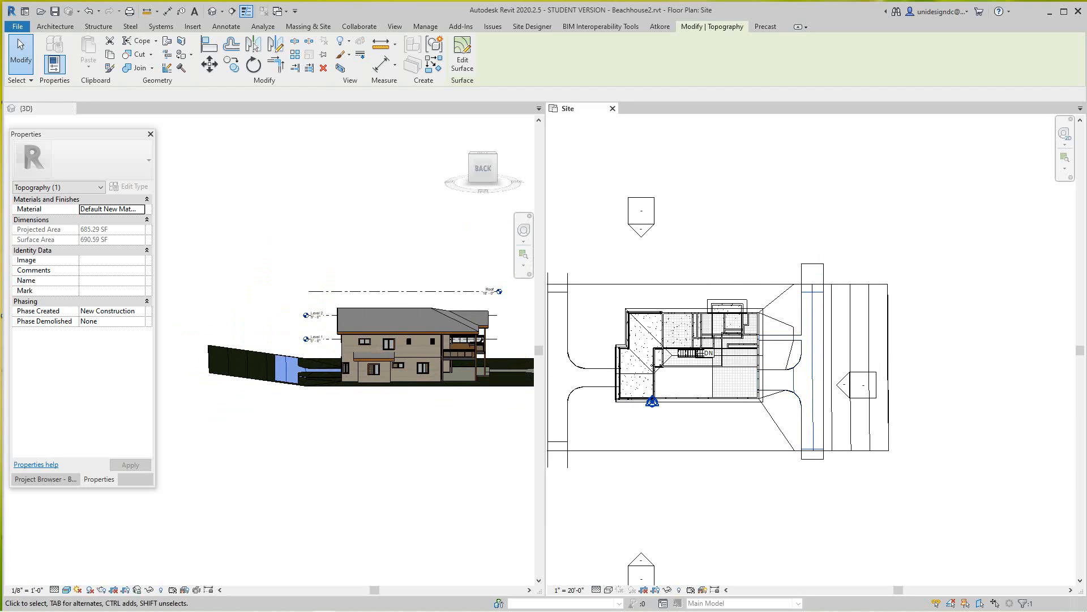
left_click(457, 124)
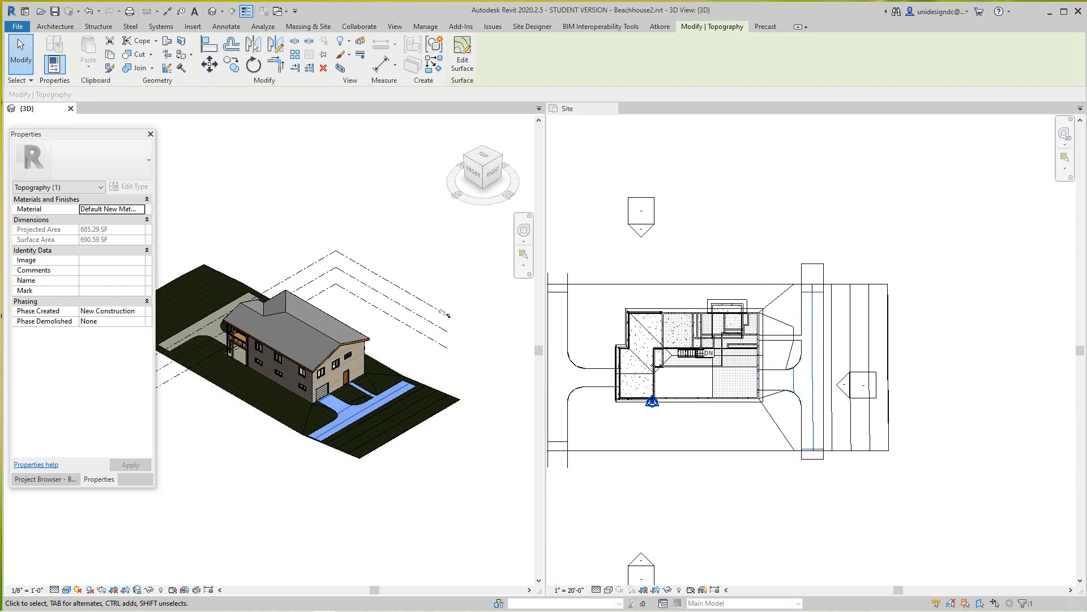
Assign the Concrete, Cast-in-Place gray material to the split-off east driveway and street surface.
left_click(111, 208)
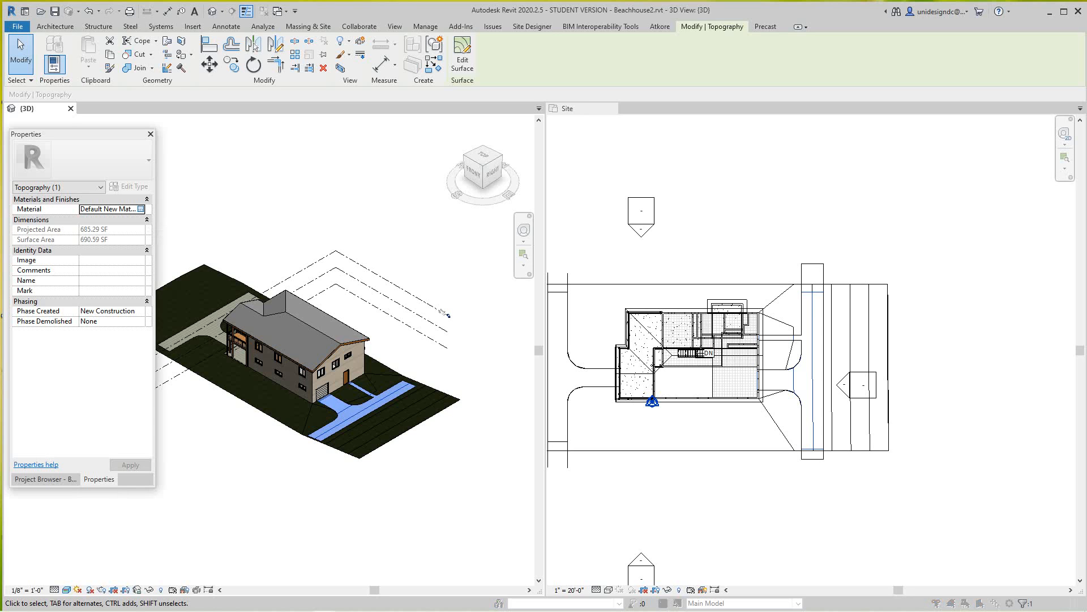
left_click(141, 208)
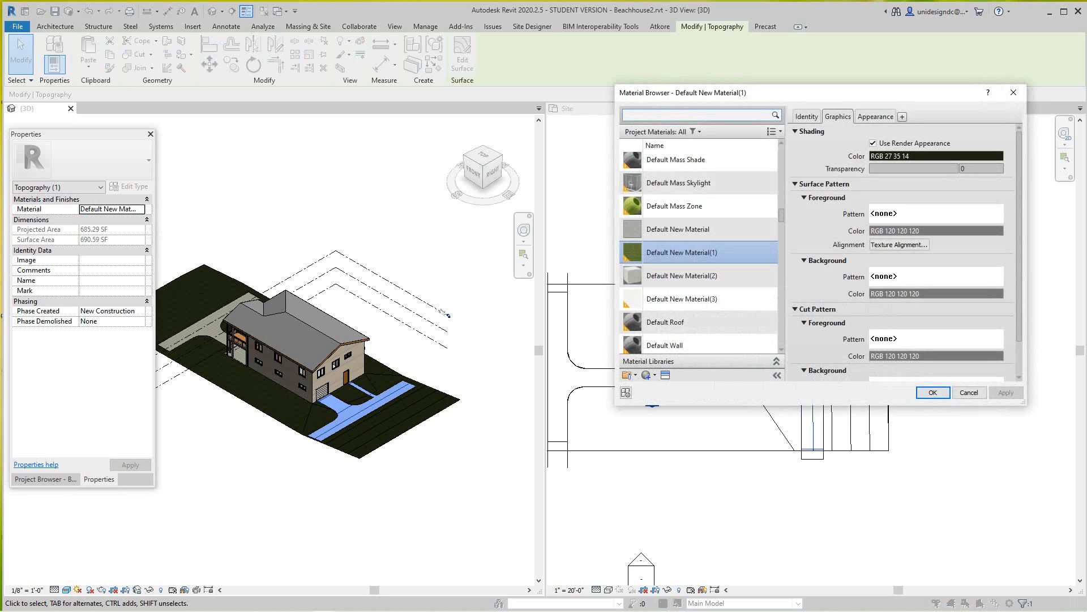
scroll(702, 275, "down", 3)
scroll(703, 276, "up", 3)
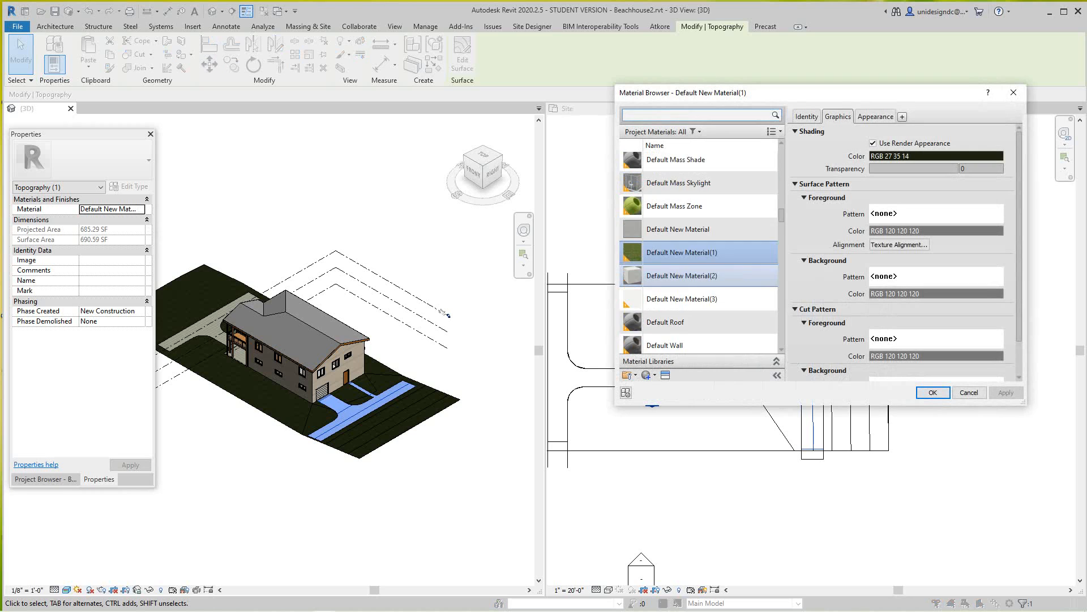
scroll(702, 266, "up", 3)
scroll(703, 269, "up", 5)
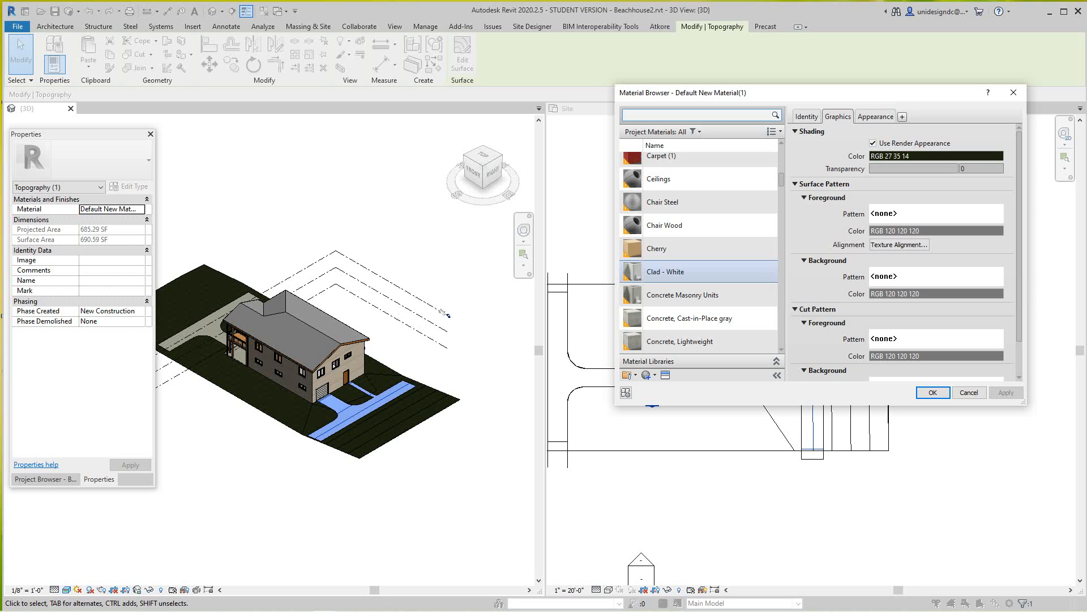
left_click(690, 318)
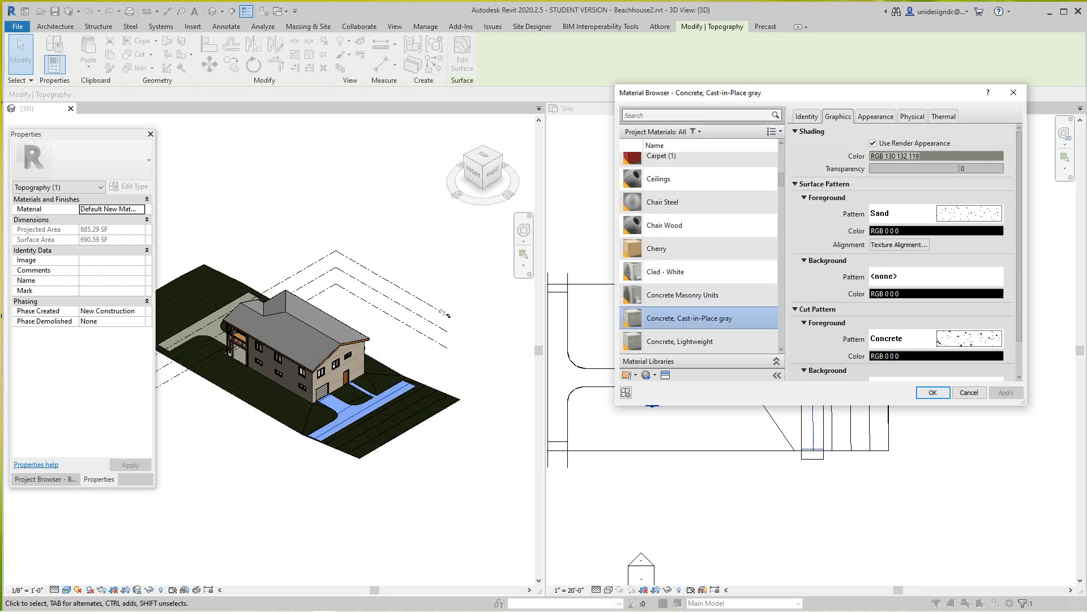
left_click(932, 392)
Examine the concrete east driveway in the 3D home view and the open grass west of the street in the site plan.
left_click(308, 26)
left_click(414, 54)
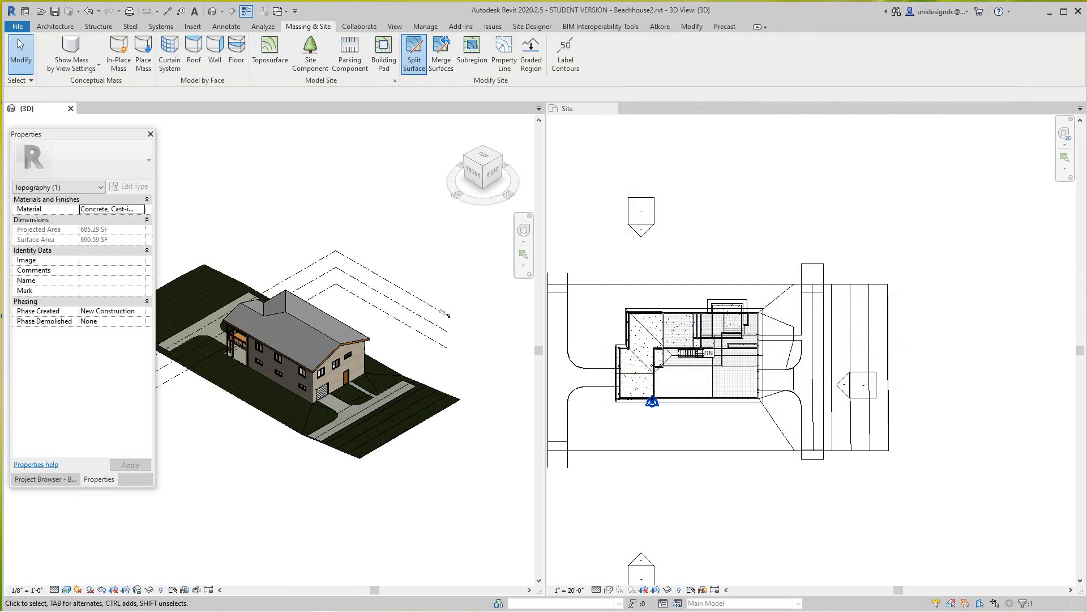
left_click_drag(474, 172, 483, 166)
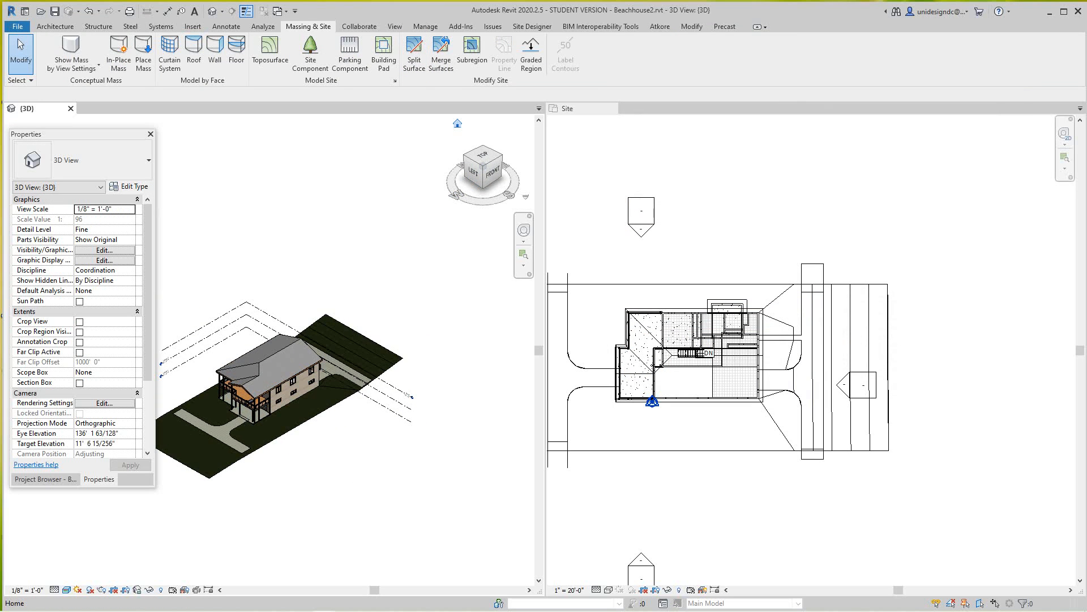
left_click(458, 123)
scroll(340, 374, "up", 1)
middle_click_drag(340, 374, 435, 445)
scroll(606, 456, "down", 3)
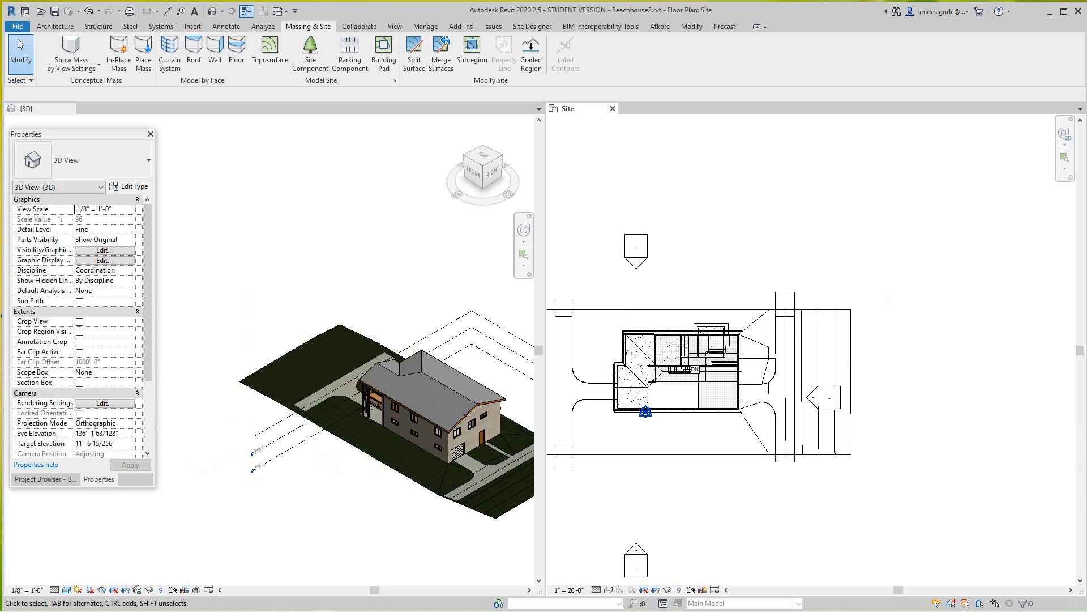
middle_click_drag(605, 456, 750, 455)
scroll(695, 459, "up", 1)
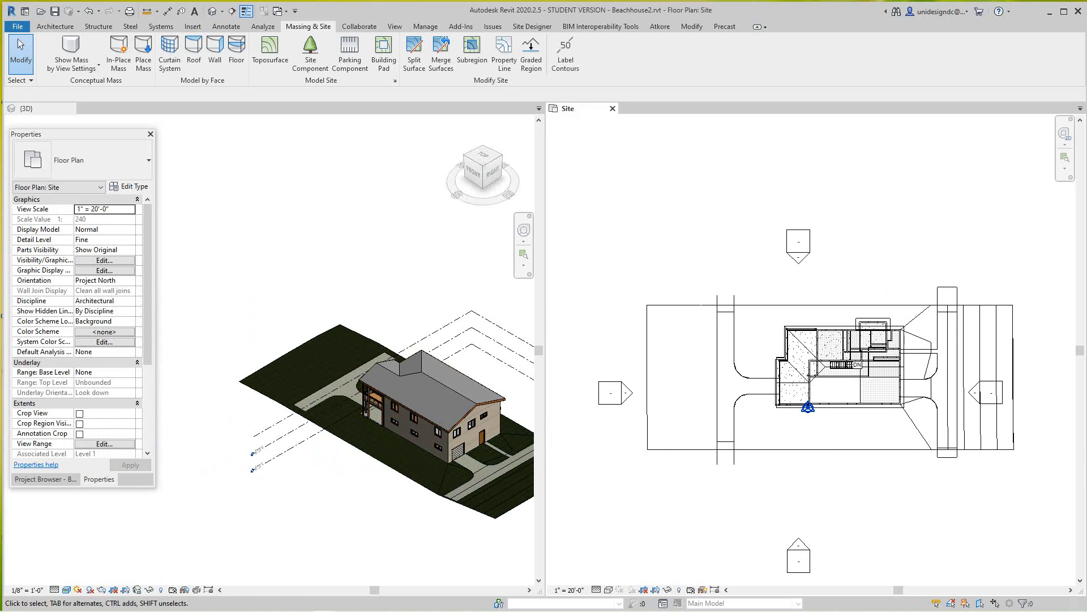
left_click(695, 449)
key("Escape")
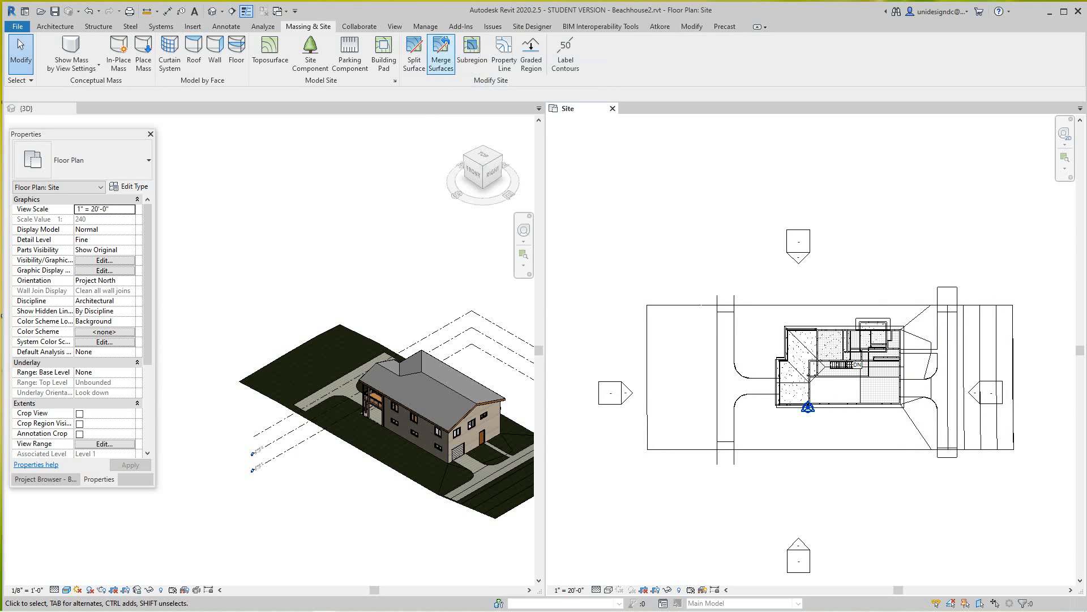
Sketch a split rectangle about 13'-2" wide on the grass just west of the west street, spanning the site's depth, and try to finish it.
left_click(413, 53)
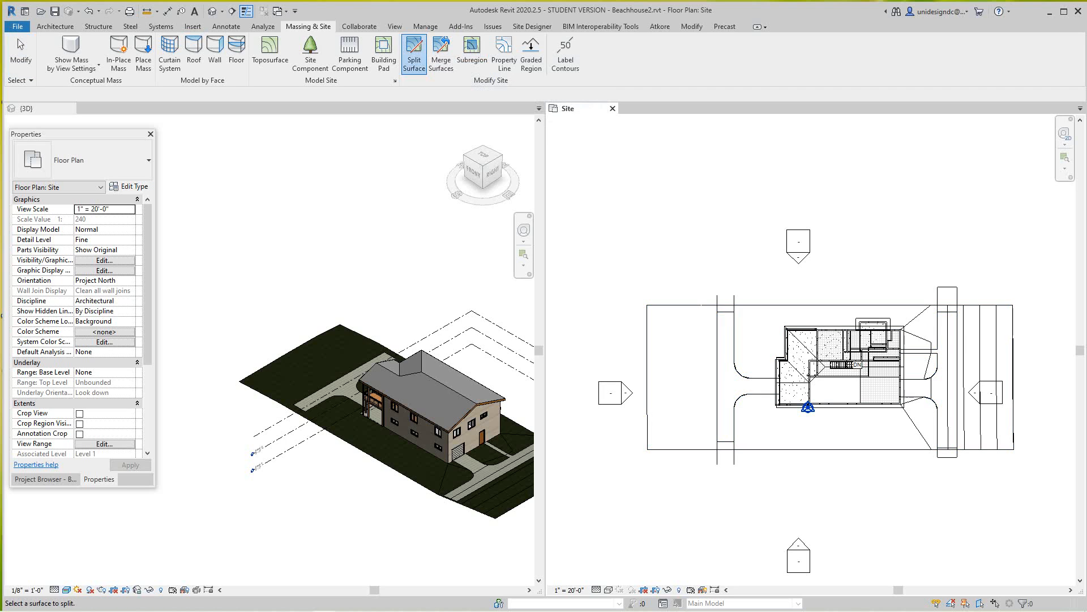
scroll(672, 334, "up", 1)
scroll(672, 337, "up", 1)
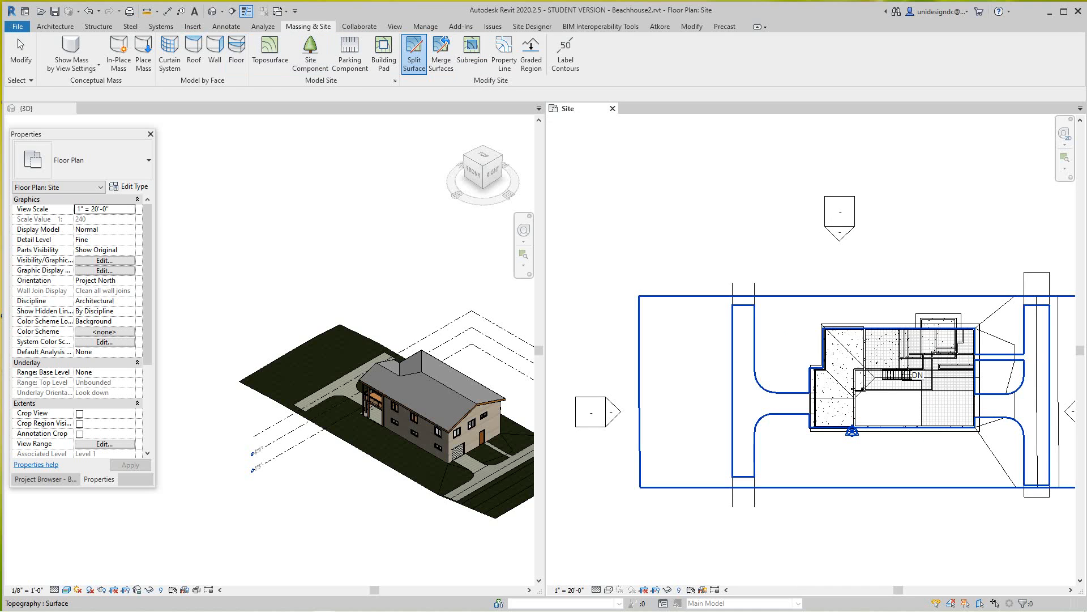
left_click(712, 295)
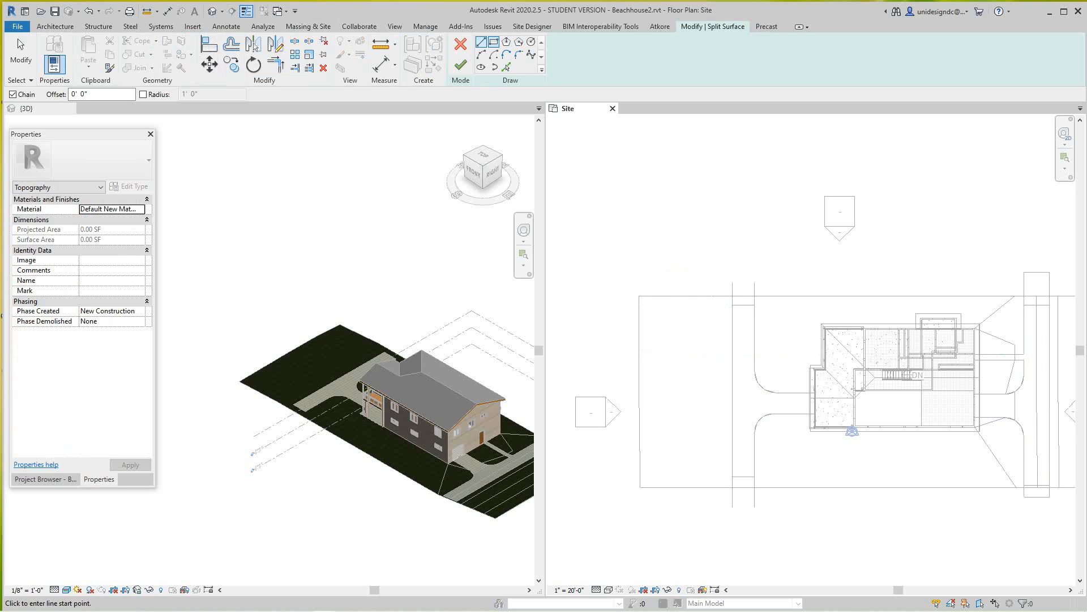
left_click(493, 42)
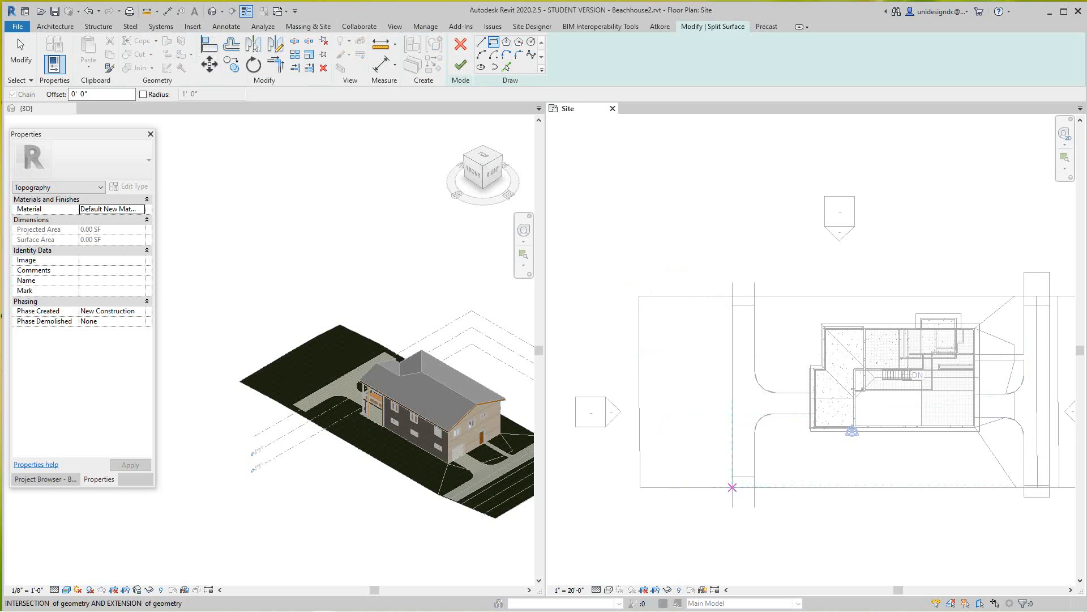
scroll(734, 487, "up", 5)
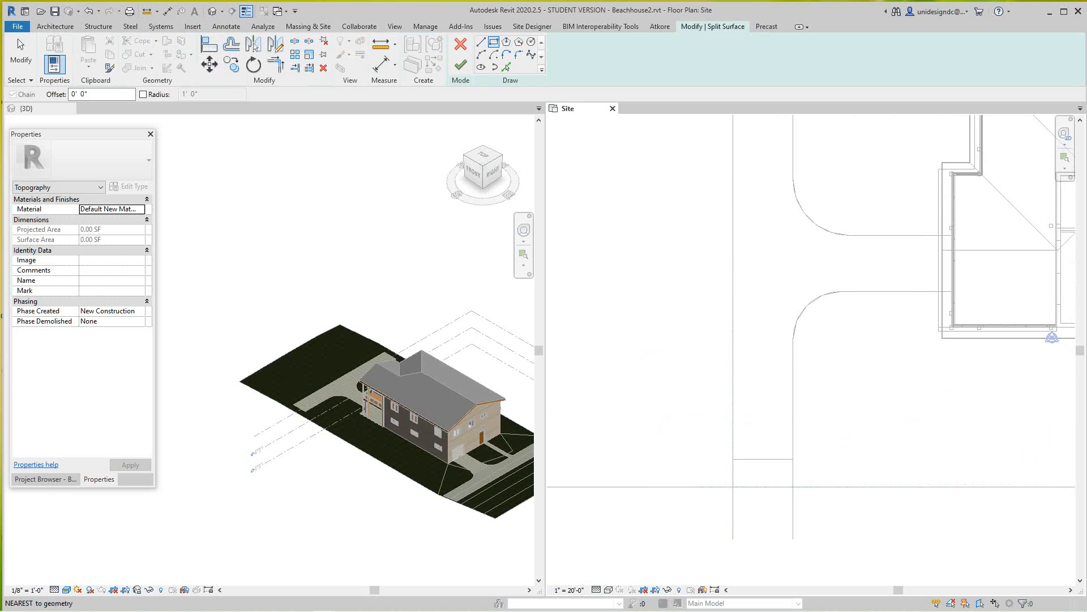
left_click(728, 487)
scroll(696, 366, "down", 3)
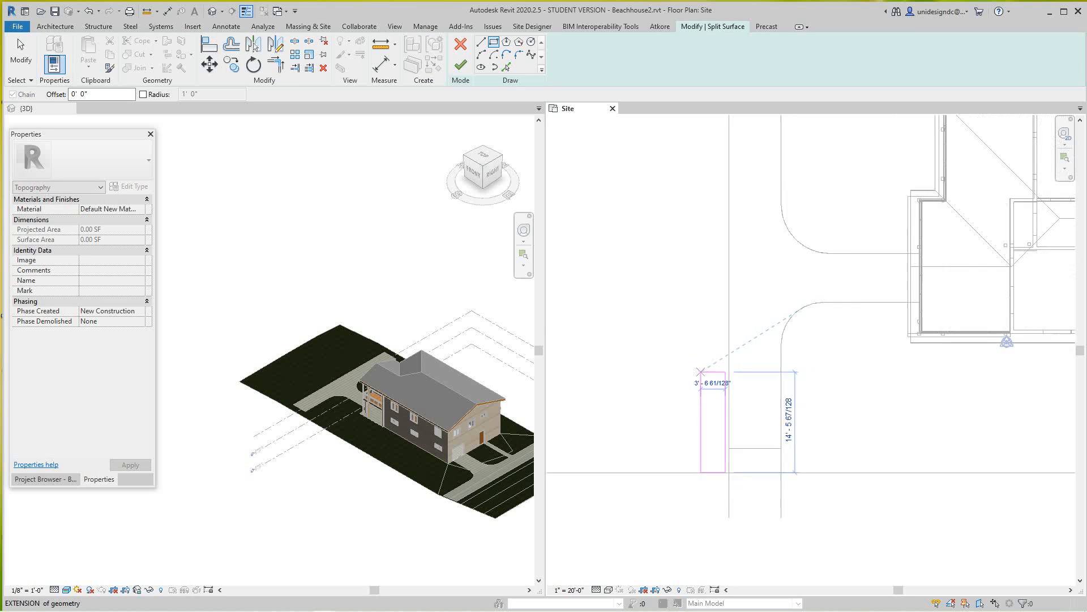
middle_click_drag(682, 347, 705, 490)
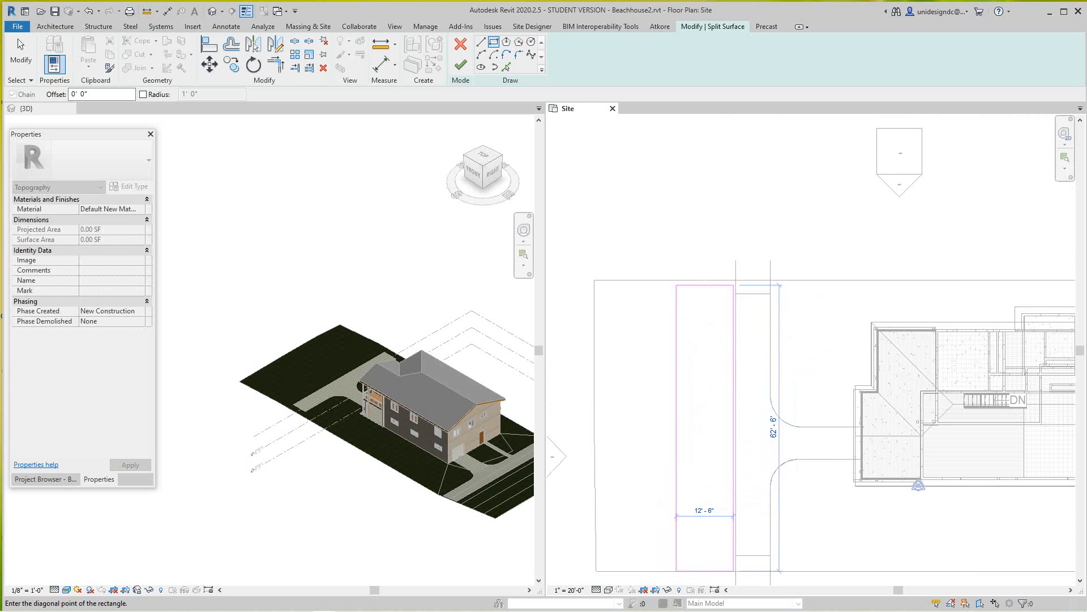
left_click(672, 280)
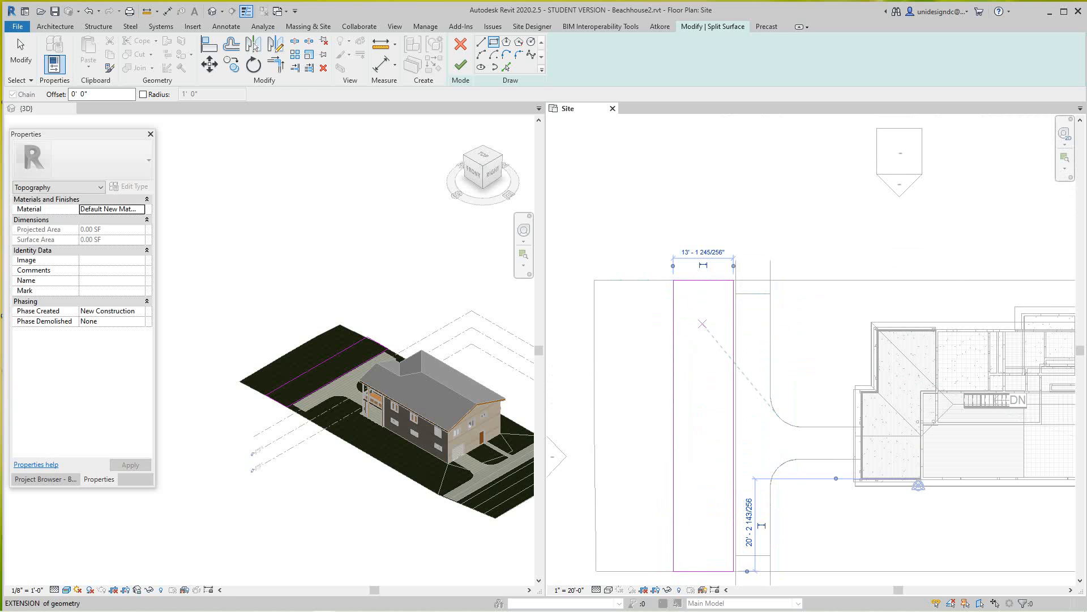
left_click(460, 65)
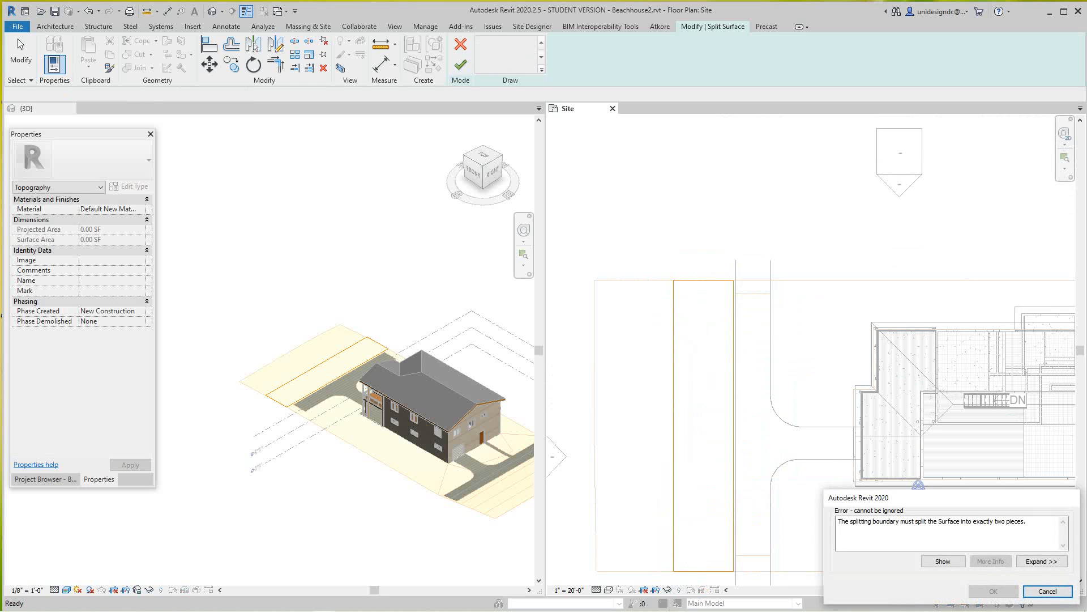
left_click(1047, 591)
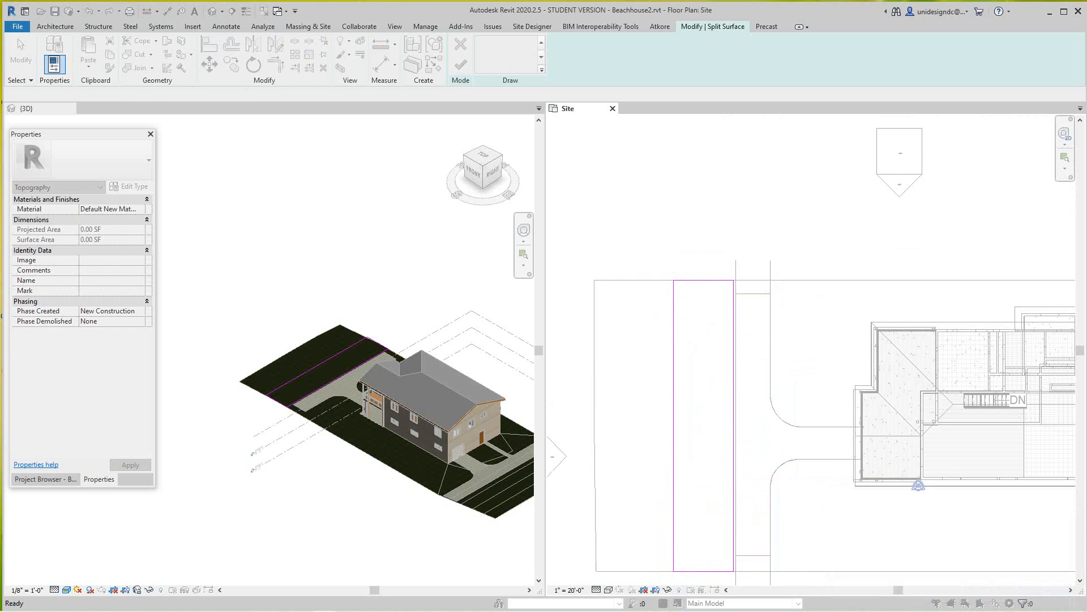
Move the rectangle's north and south edges slightly inside the grass boundary and finish the surface split.
scroll(777, 406, "down", 1)
middle_click_drag(772, 408, 755, 372)
key("Escape")
mouse_move(691, 262)
left_mouse_down()
mouse_move(692, 290)
mouse_move(691, 271)
left_mouse_up()
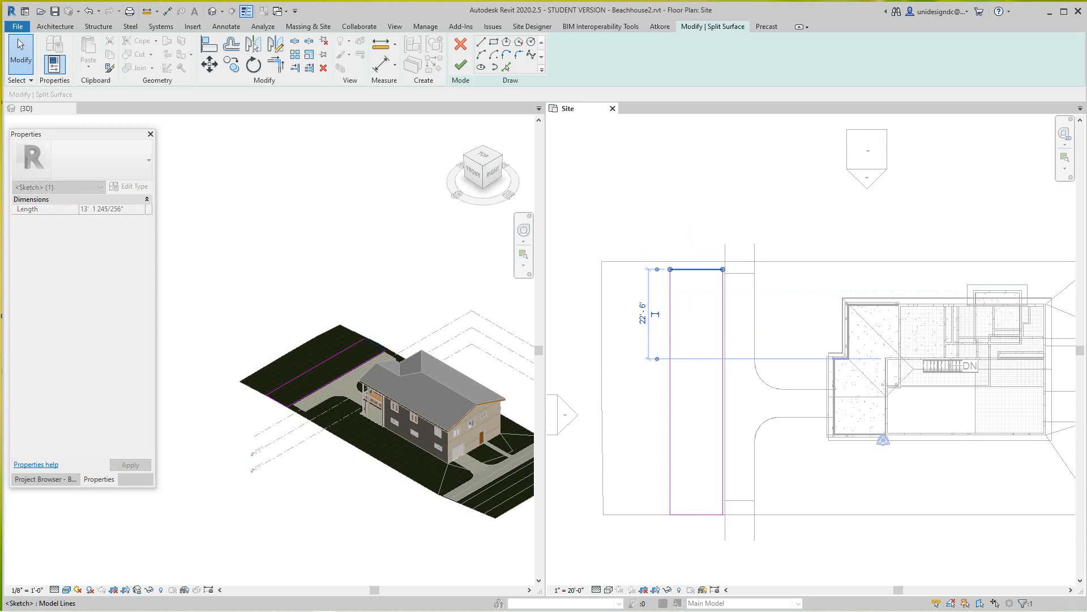
key("Escape")
scroll(717, 519, "up", 1)
left_click(708, 513)
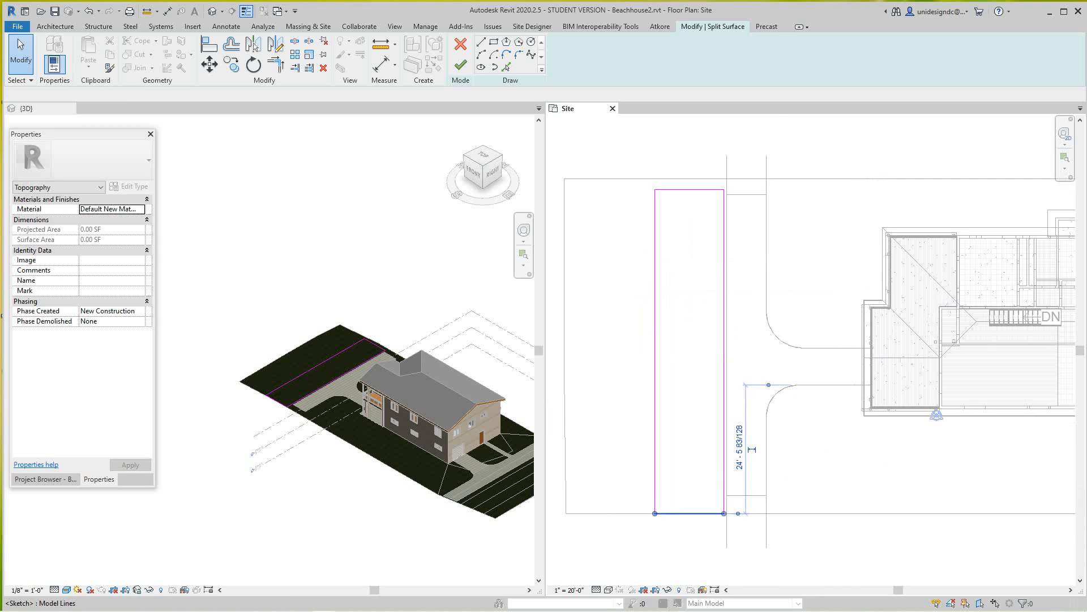
left_click_drag(703, 513, 703, 508)
scroll(683, 541, "down", 2)
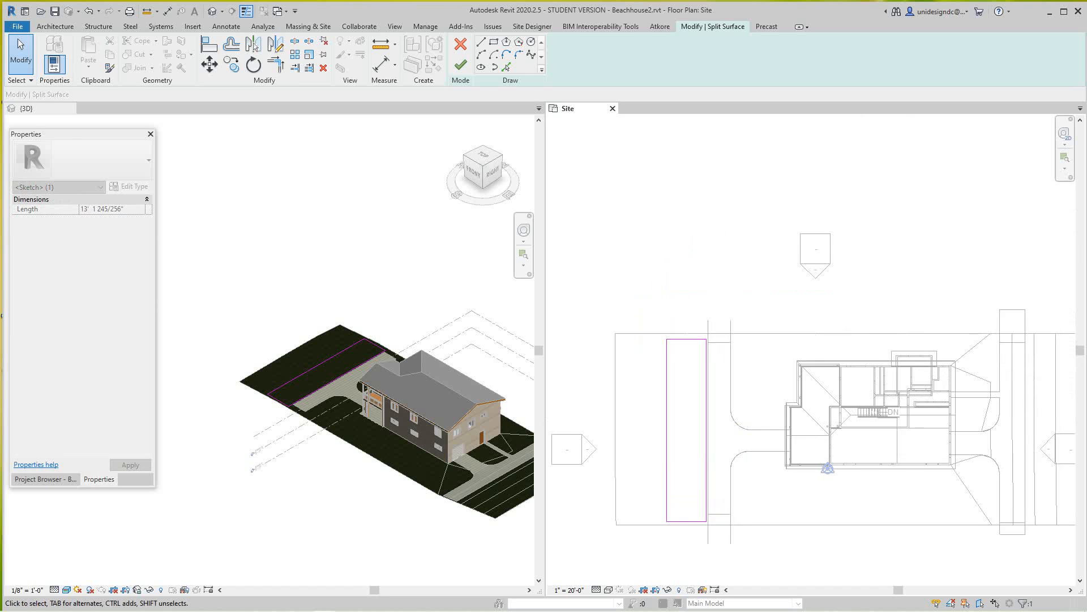
key("Escape")
middle_click_drag(683, 540, 688, 507)
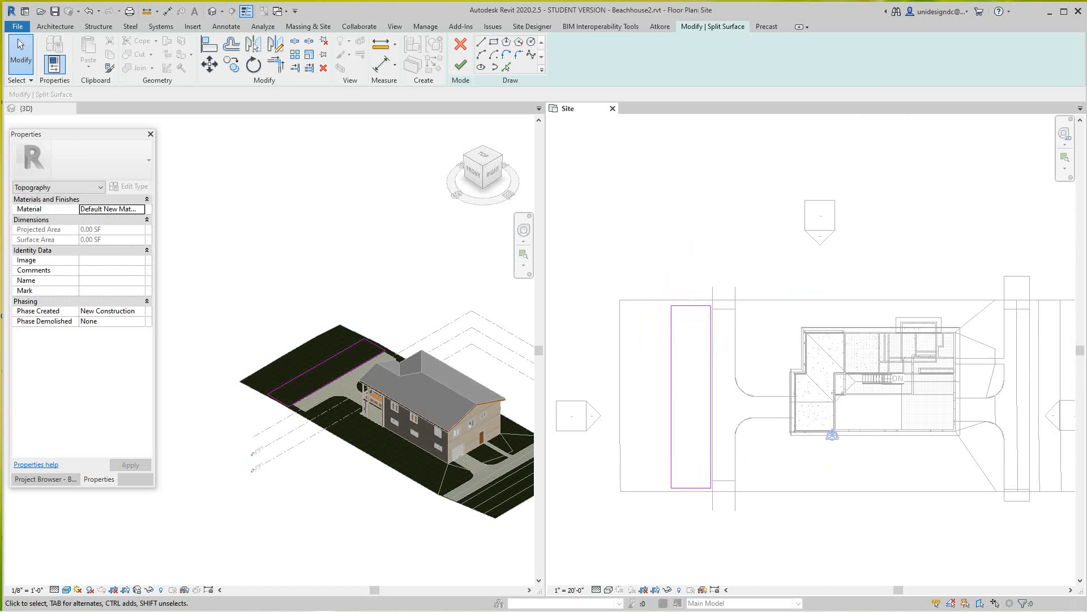
left_click(462, 65)
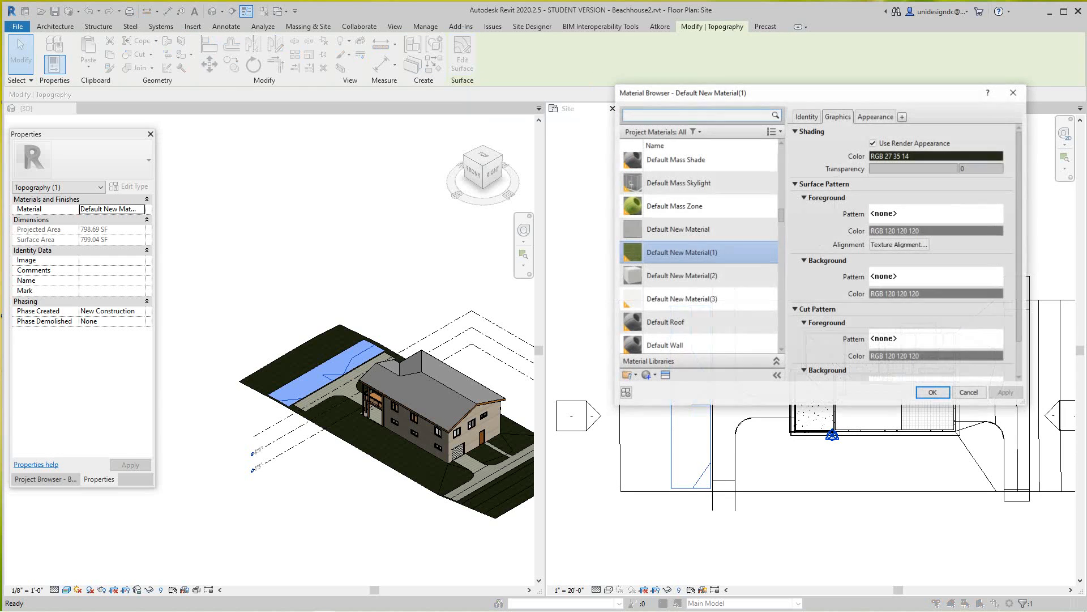
Search the materials for "sand" and assign Default New Material(3), with the Sand appearance, to the new west strip.
scroll(699, 269, "down", 5)
scroll(699, 270, "down", 15)
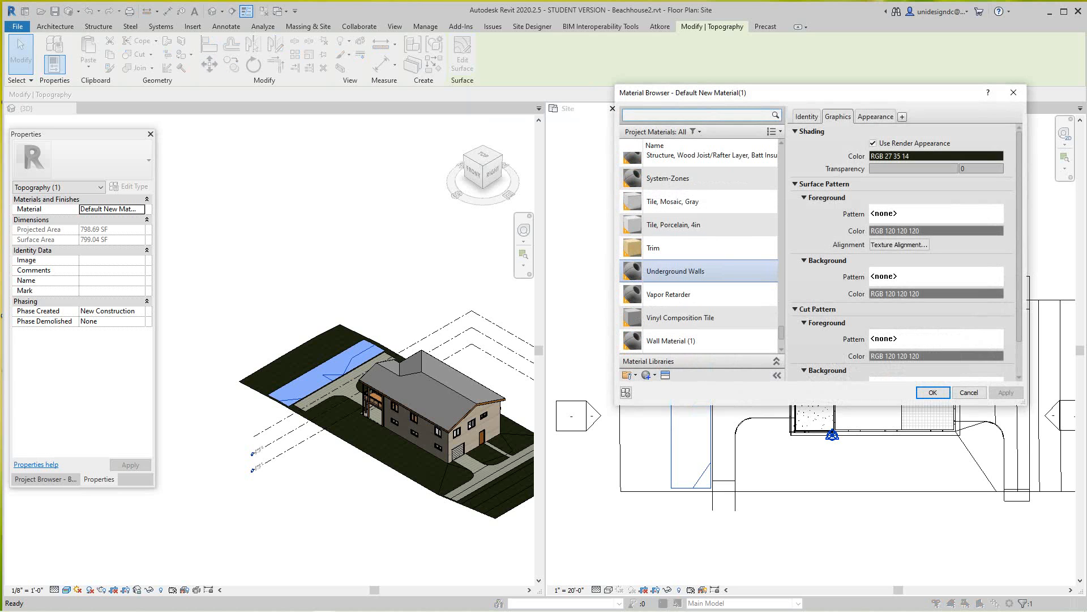
scroll(699, 270, "down", 3)
scroll(698, 269, "up", 12)
scroll(699, 269, "up", 10)
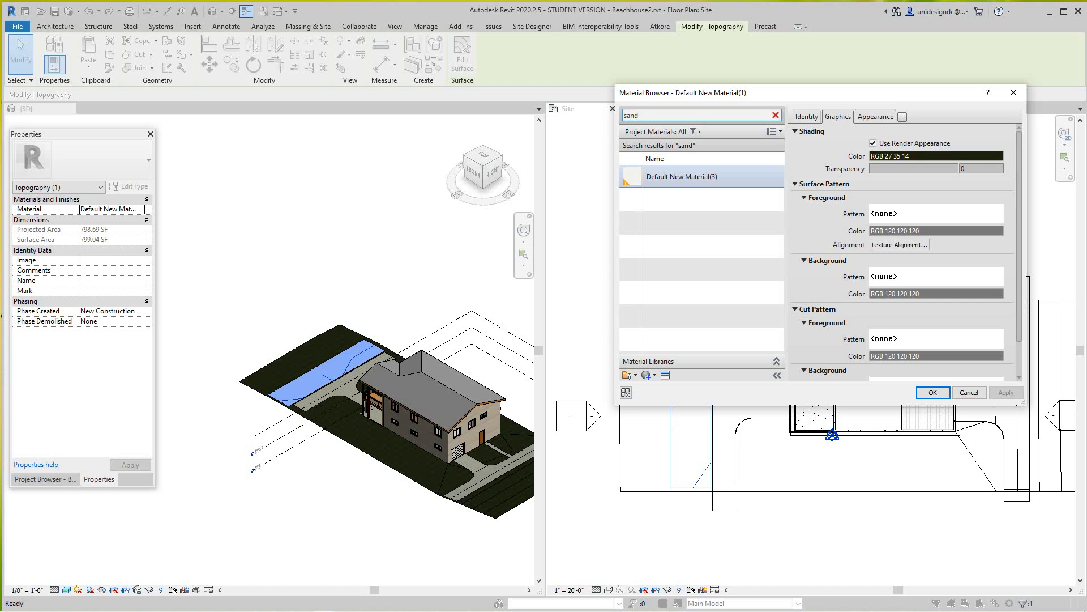
left_click(703, 179)
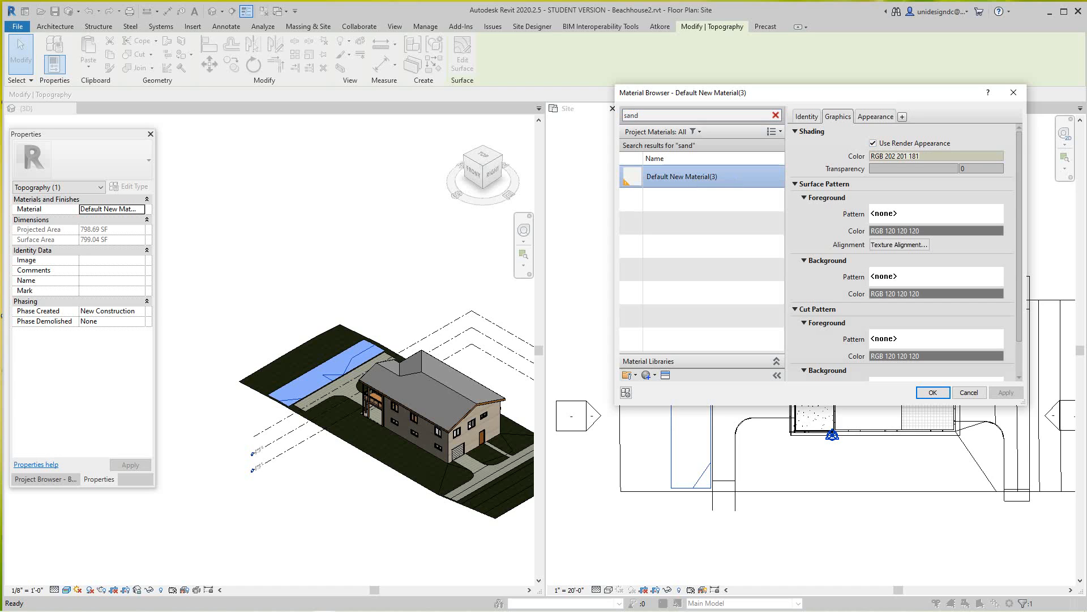
left_click(876, 116)
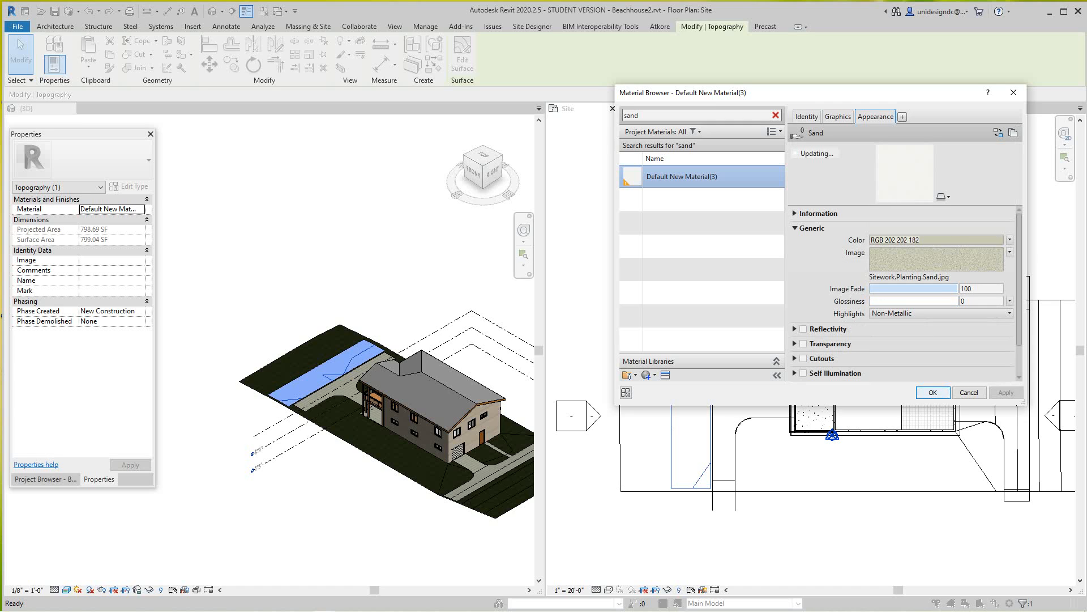
left_click(933, 393)
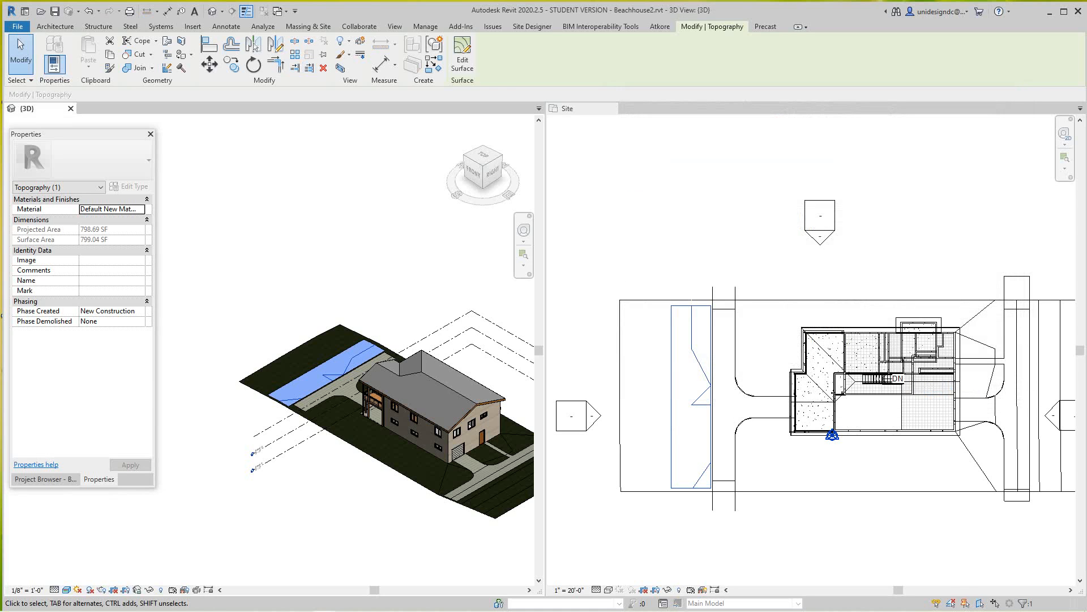
Examine the sand strip beside the west street and driveway in the 3D view.
key("Escape")
scroll(345, 377, "up", 4)
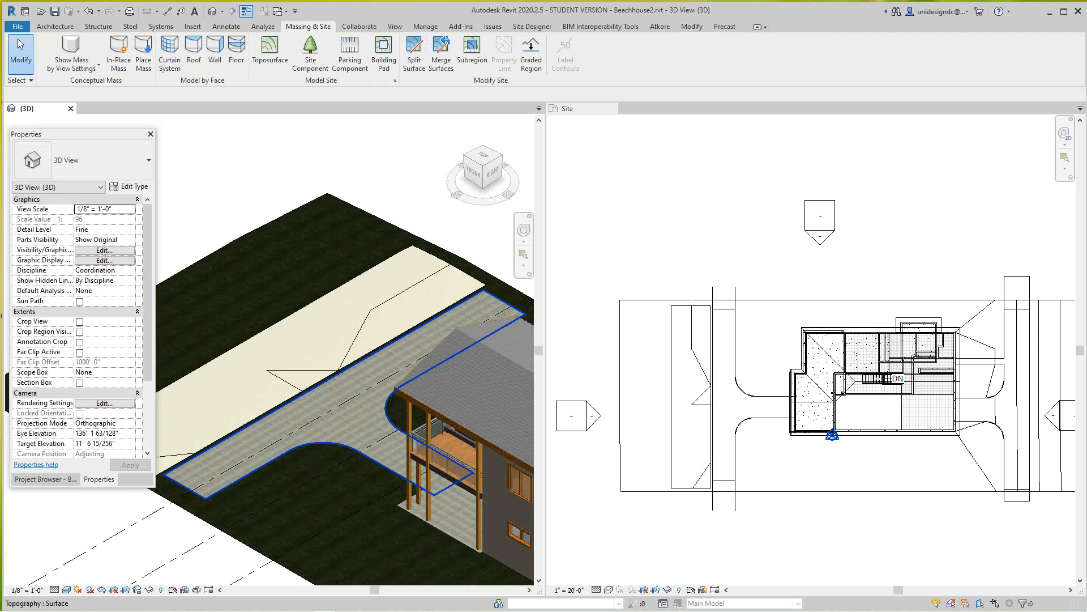
middle_click_drag(216, 365, 275, 370)
scroll(228, 359, "down", 3)
scroll(680, 415, "down", 1)
scroll(671, 403, "up", 3)
scroll(688, 354, "down", 1)
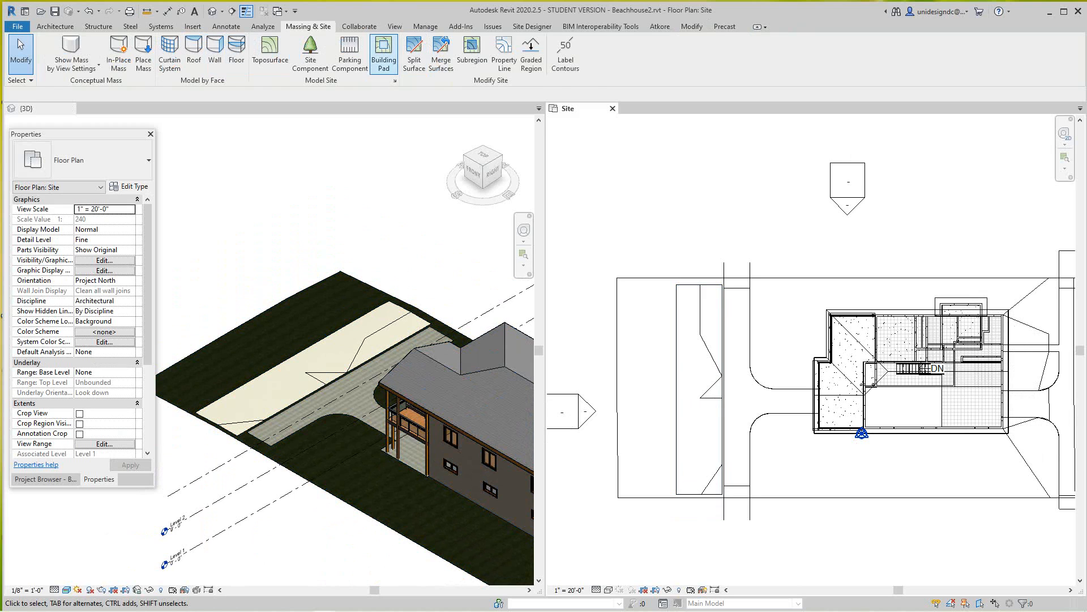
left_click(680, 278)
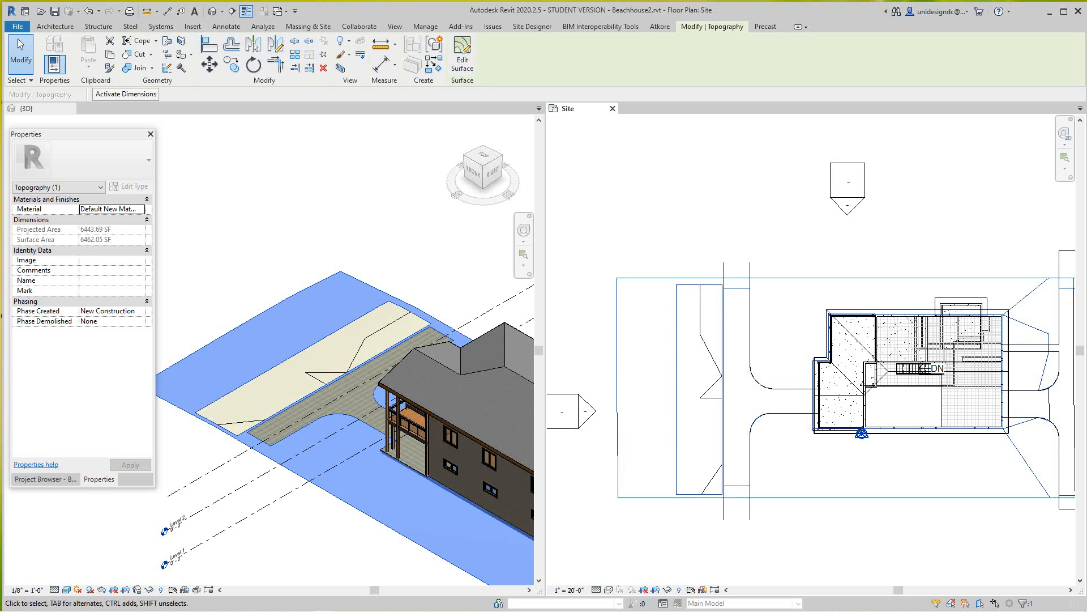
key("Escape")
left_click(620, 279)
key("Escape")
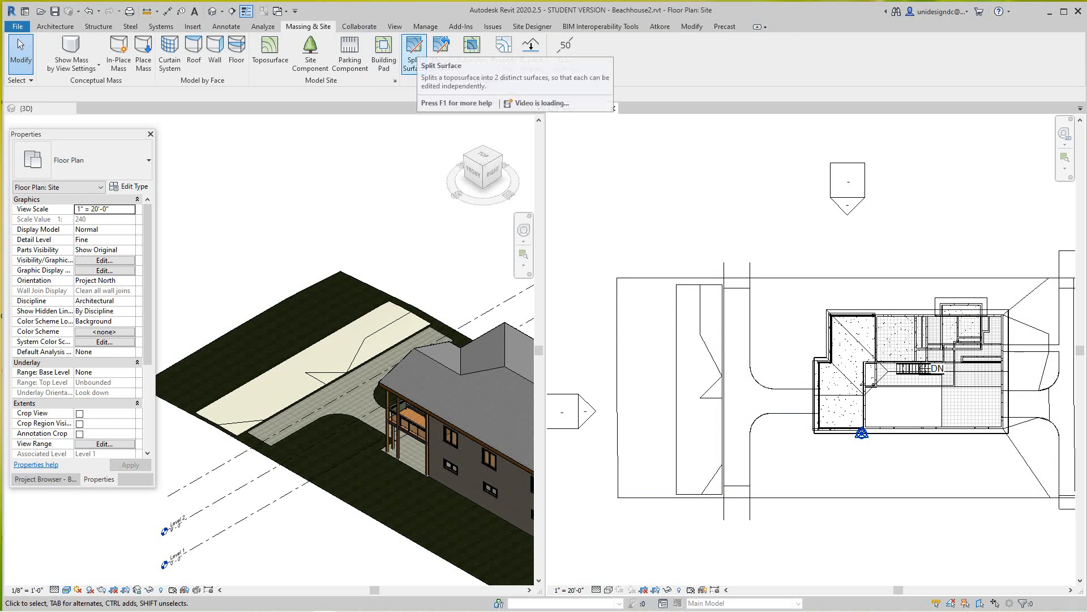
Split the grass west of the sand strip with a rectangle against the strip, spanning the site's depth just inside the grass boundary.
left_click(414, 54)
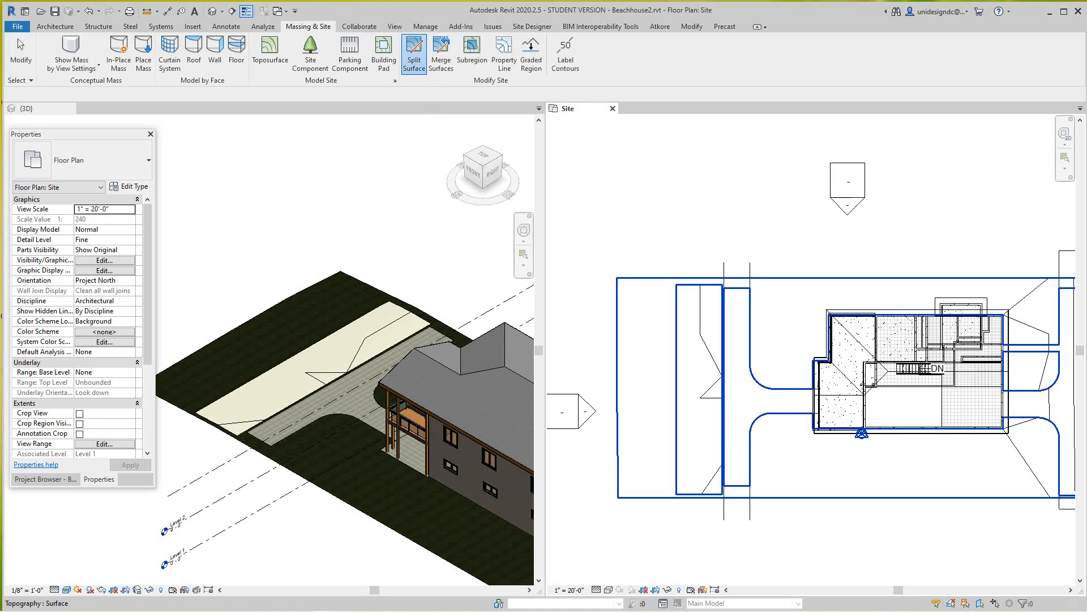
left_click(648, 278)
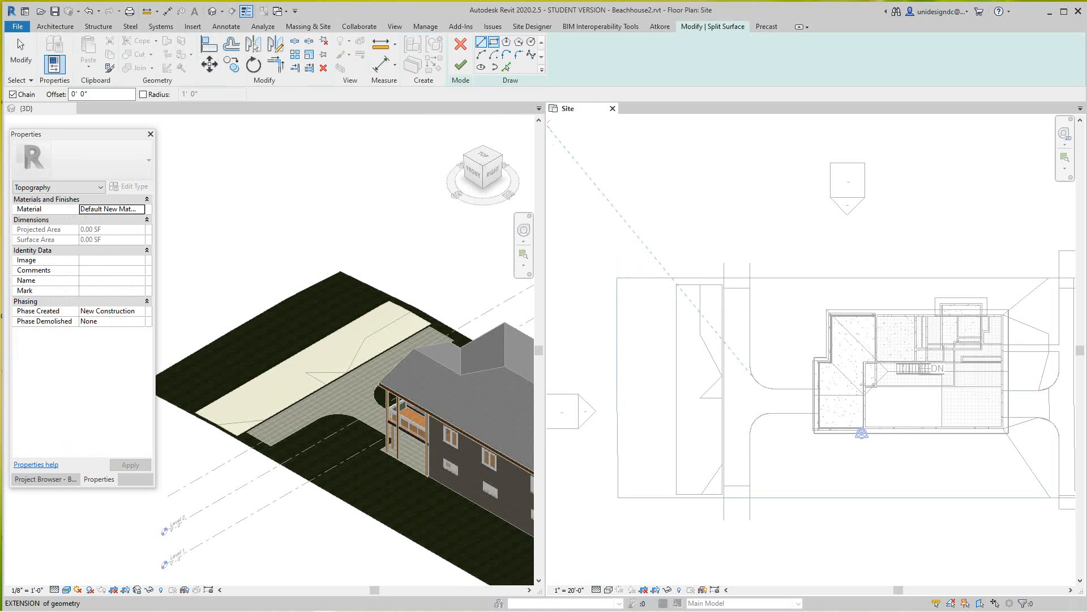
left_click(494, 42)
scroll(664, 279, "up", 3)
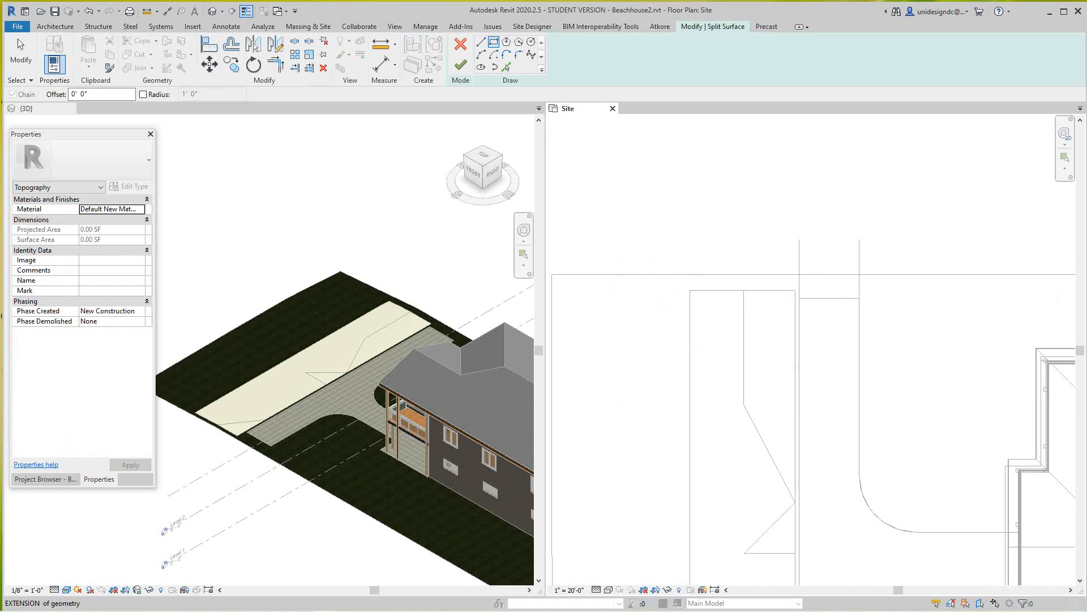
scroll(680, 283, "up", 1)
left_click(694, 276)
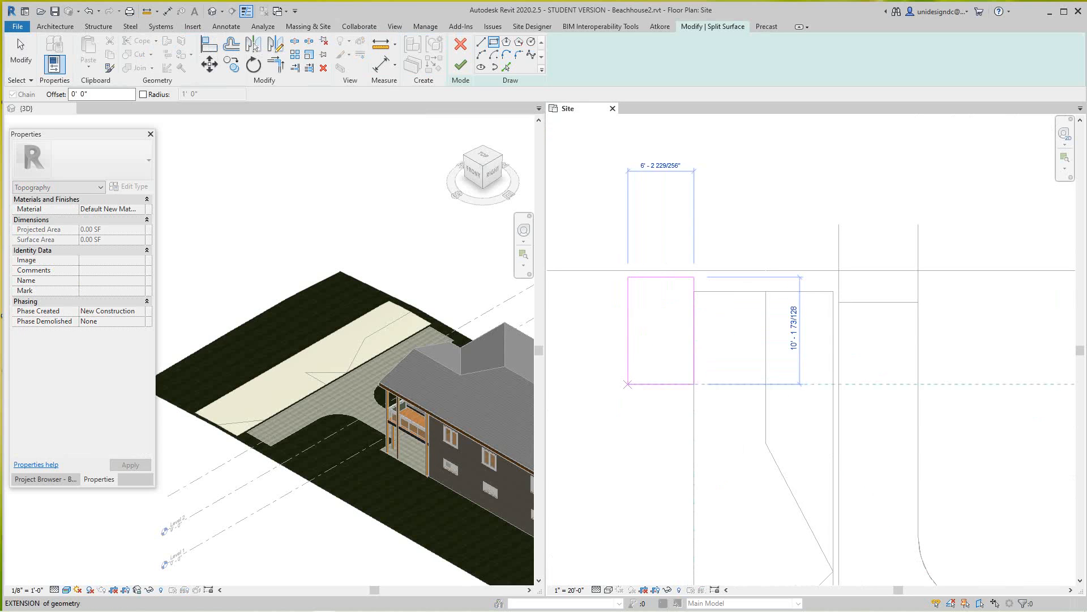
scroll(627, 408, "down", 2)
middle_click_drag(627, 409, 663, 359)
scroll(625, 421, "down", 1)
scroll(660, 438, "up", 5)
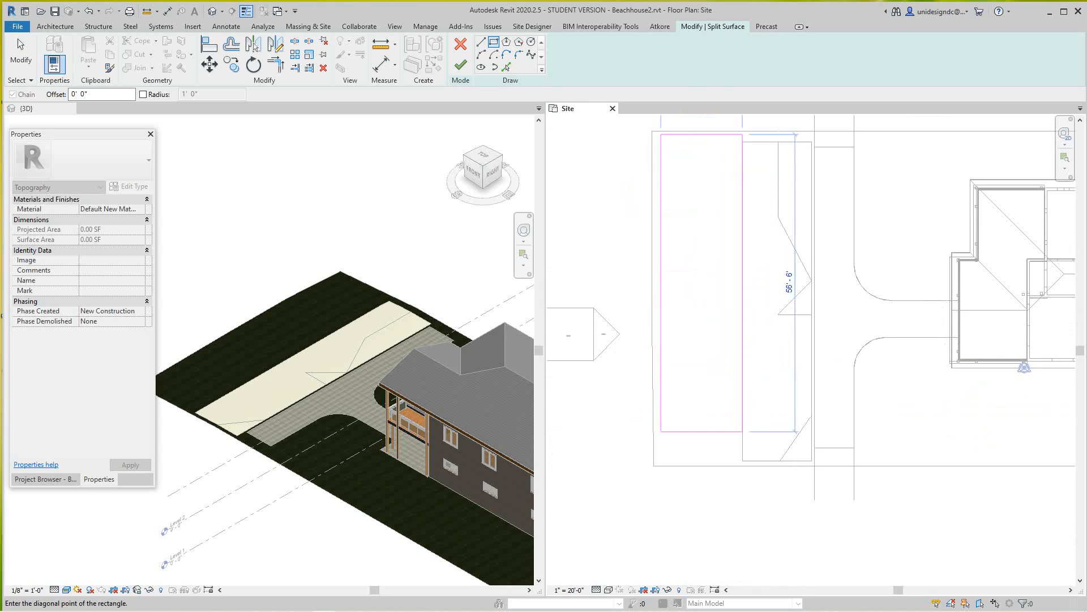
scroll(661, 466, "up", 3)
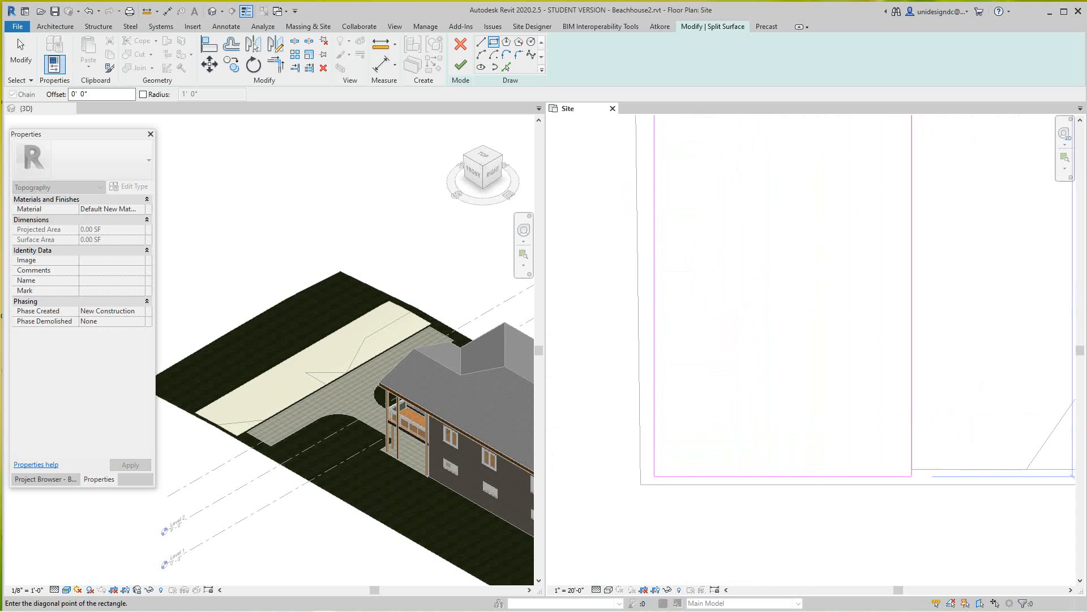
scroll(648, 479, "up", 1)
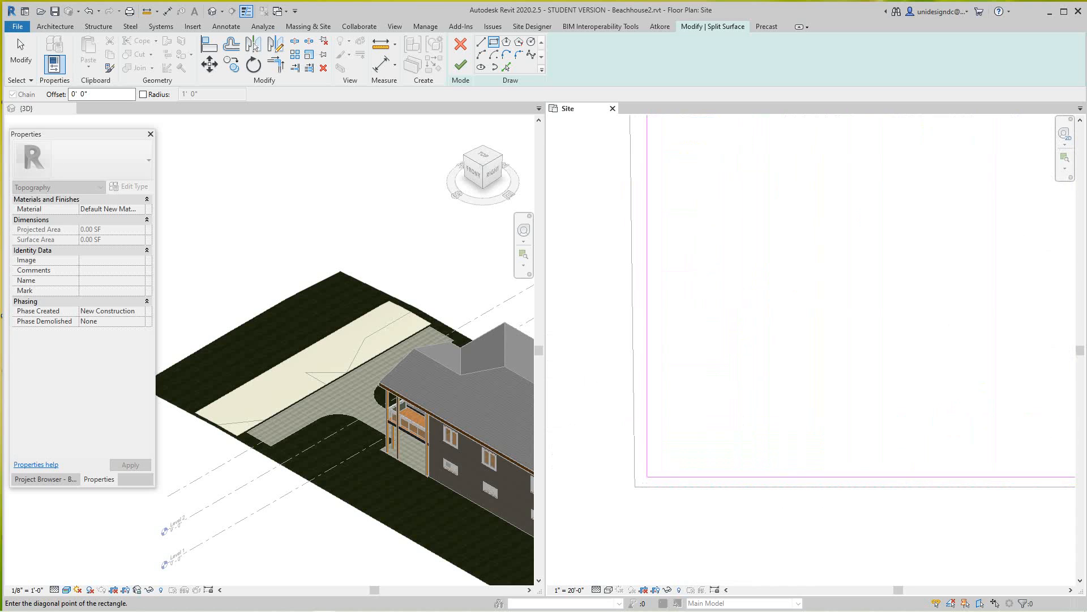
left_click(646, 478)
mouse_move(646, 478)
middle_mouse_down()
mouse_move(657, 431)
mouse_move(640, 474)
middle_mouse_up()
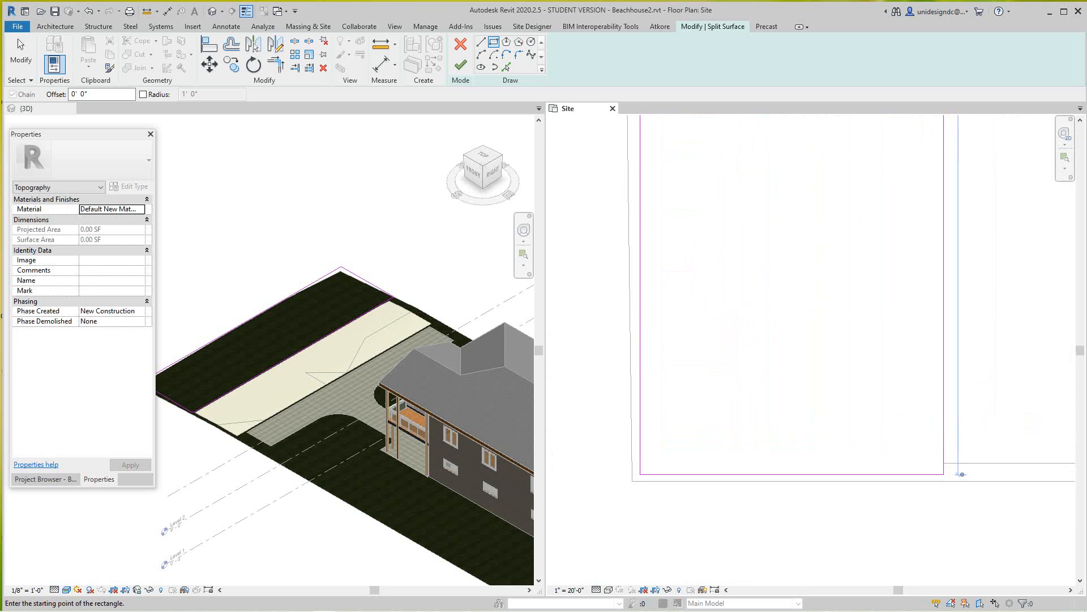
left_click(461, 65)
Search the materials for "water" and assign the water material to the new westernmost strip.
scroll(680, 252, "down", 5)
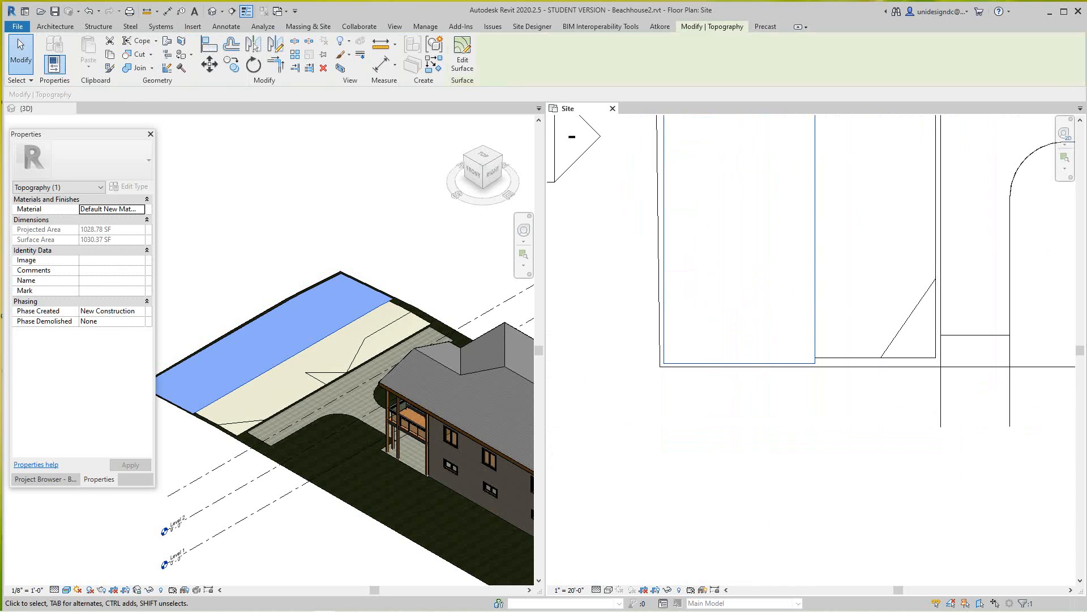
middle_click_drag(679, 252, 687, 310)
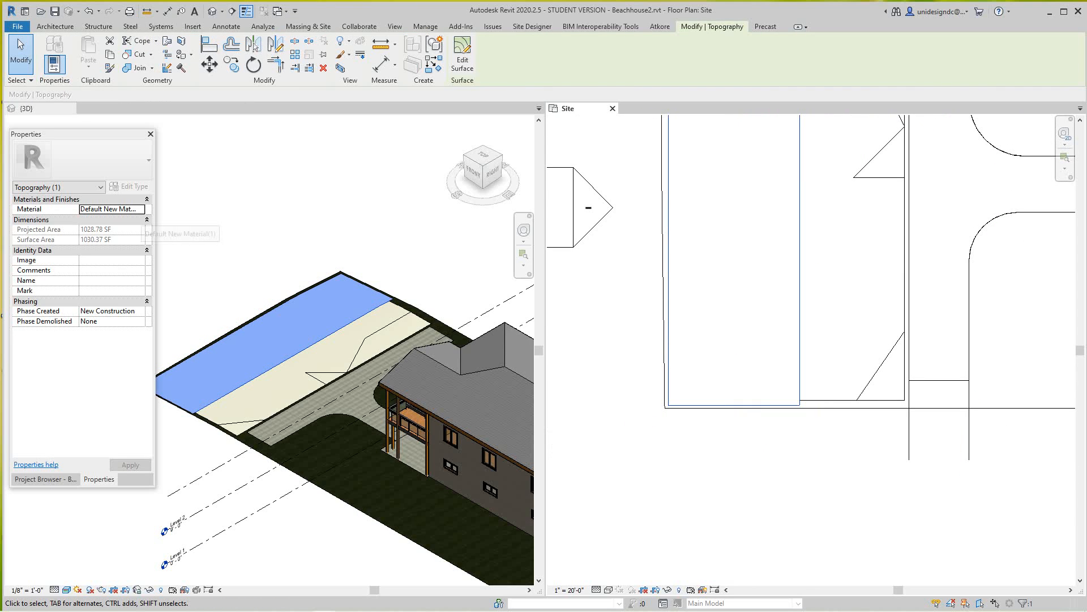
left_click(140, 209)
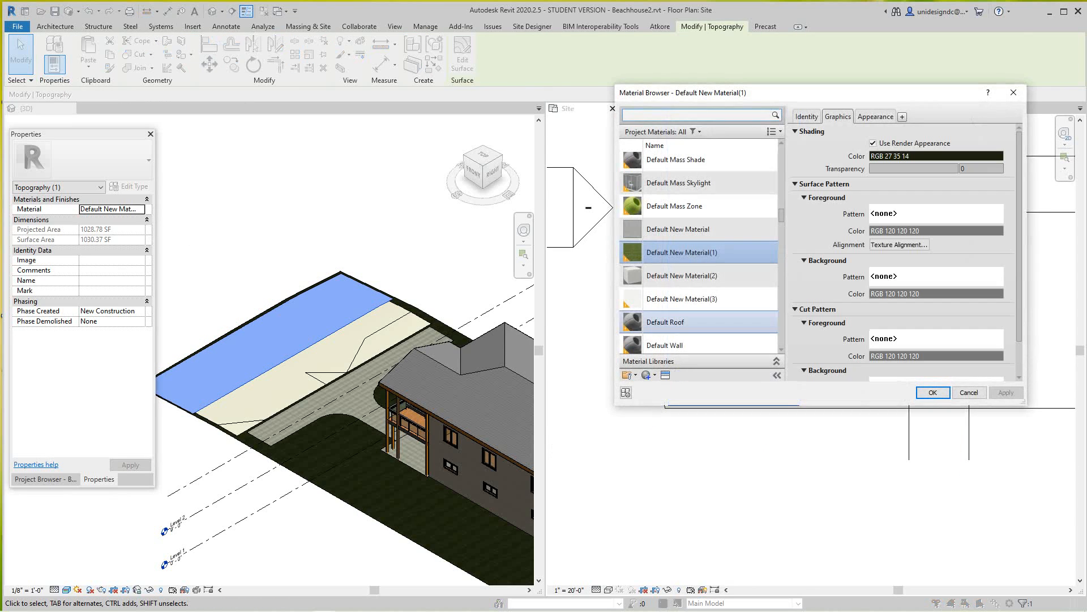
scroll(679, 300, "down", 12)
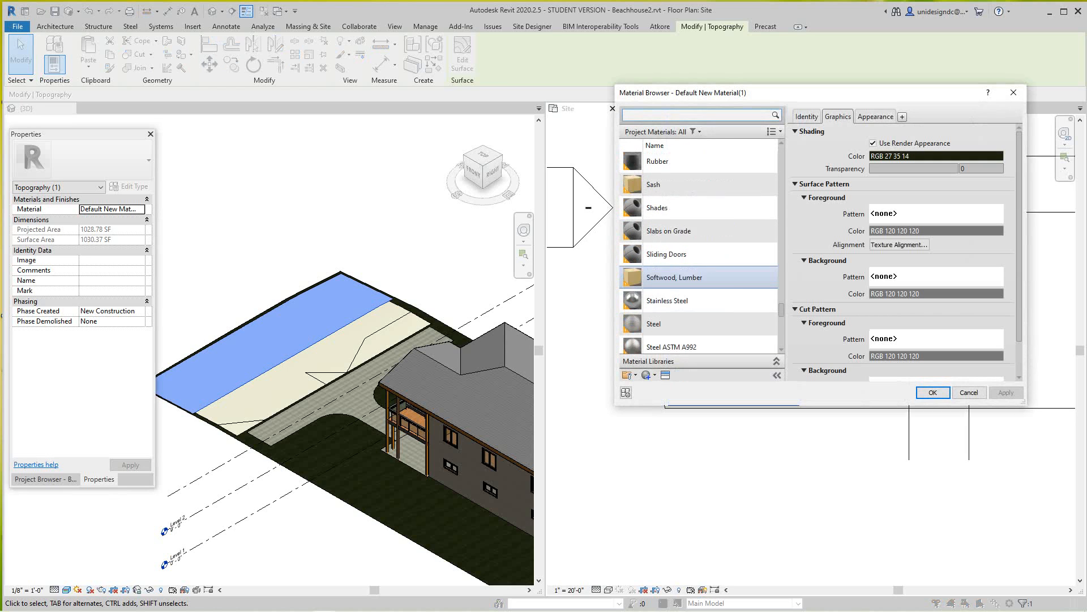
scroll(703, 272, "down", 5)
scroll(702, 275, "up", 15)
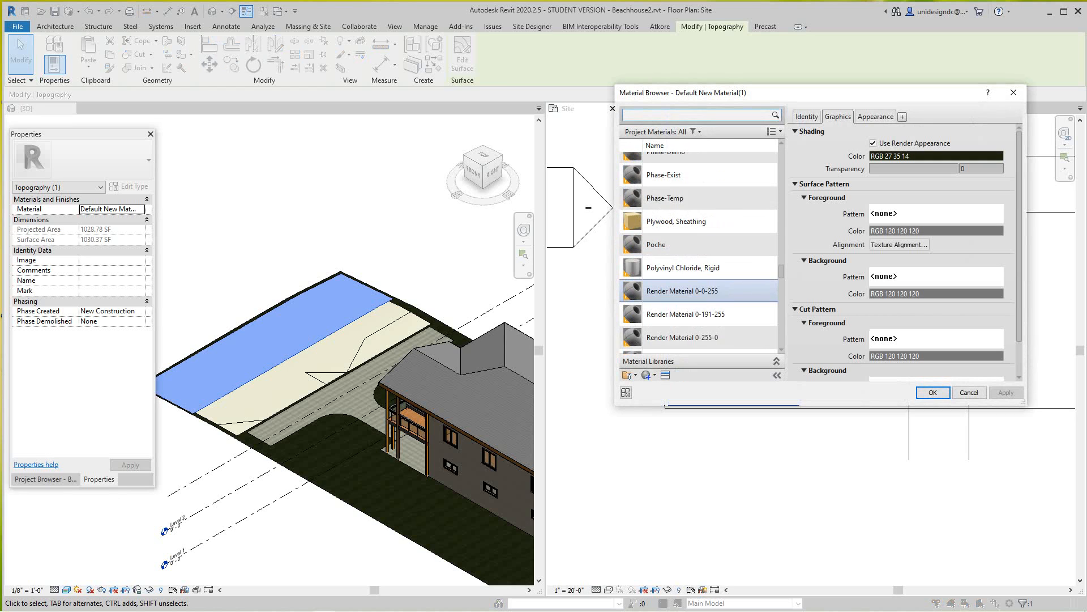
scroll(702, 275, "up", 12)
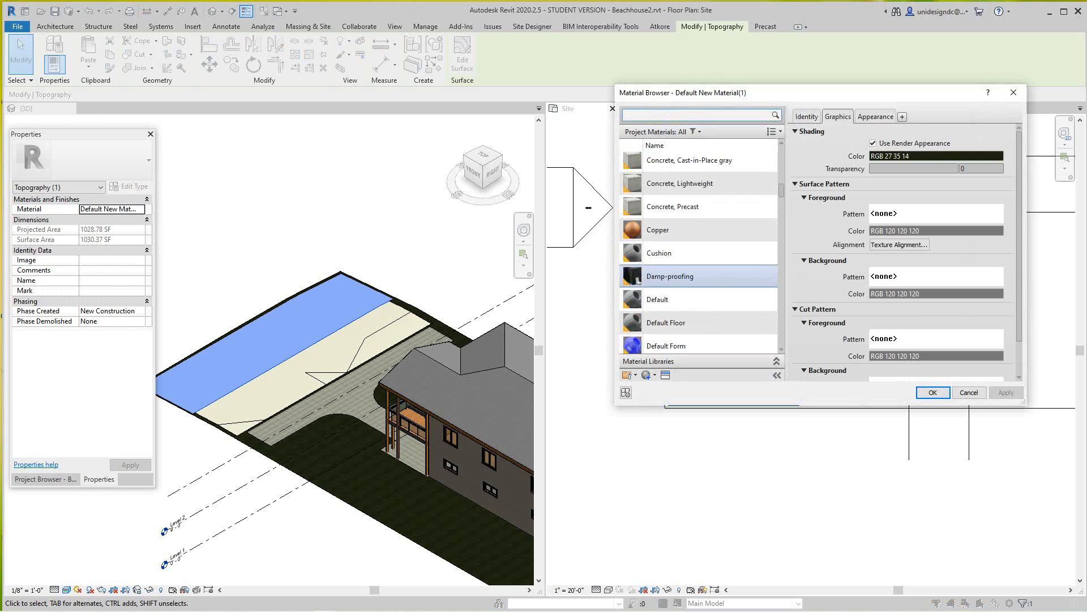
scroll(702, 271, "down", 3)
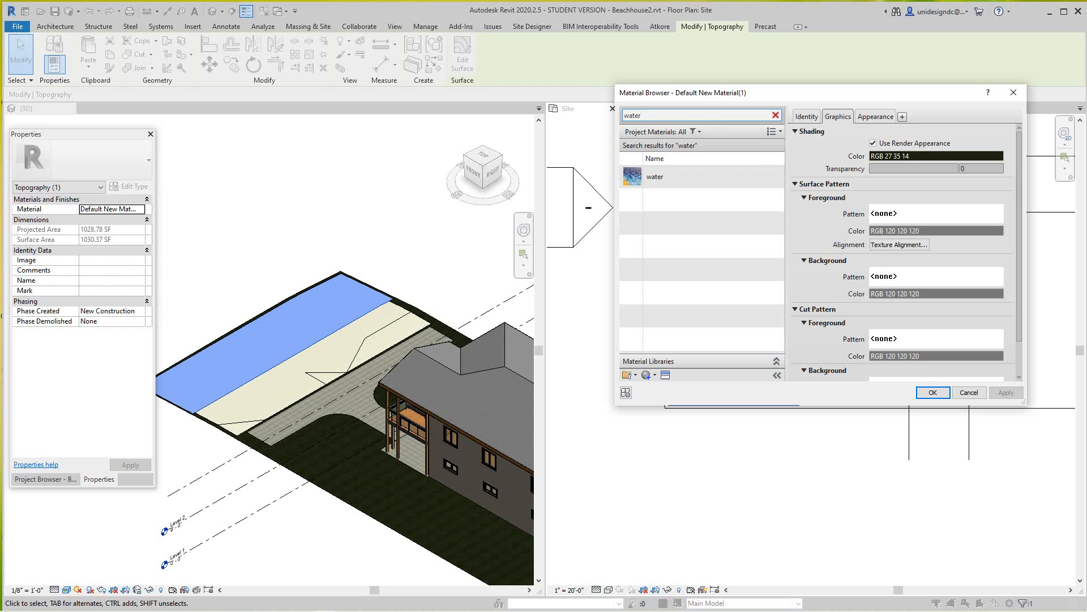
left_click(702, 176)
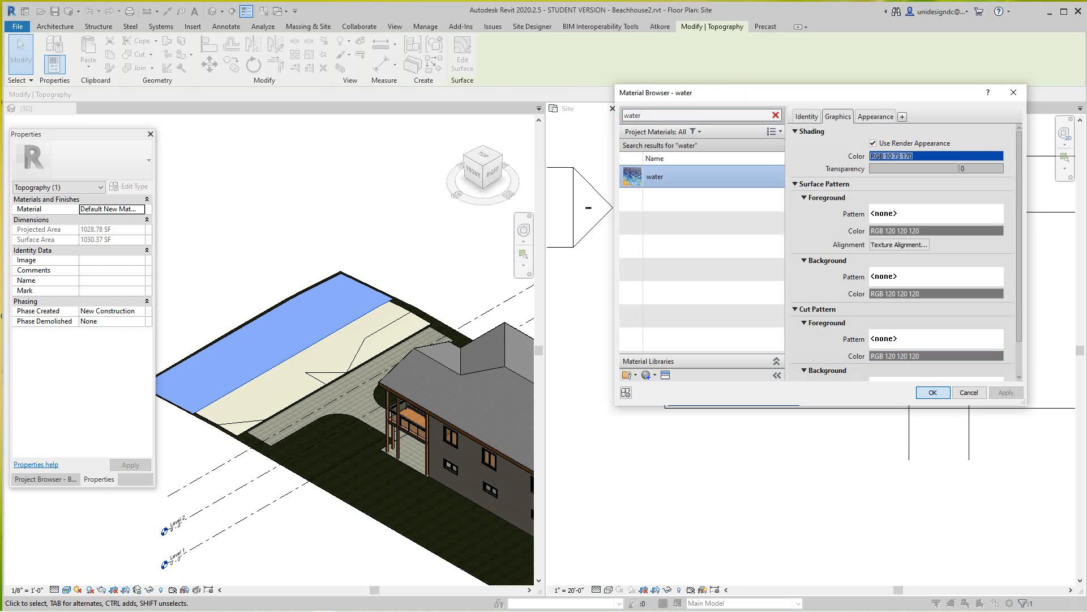
key("Return")
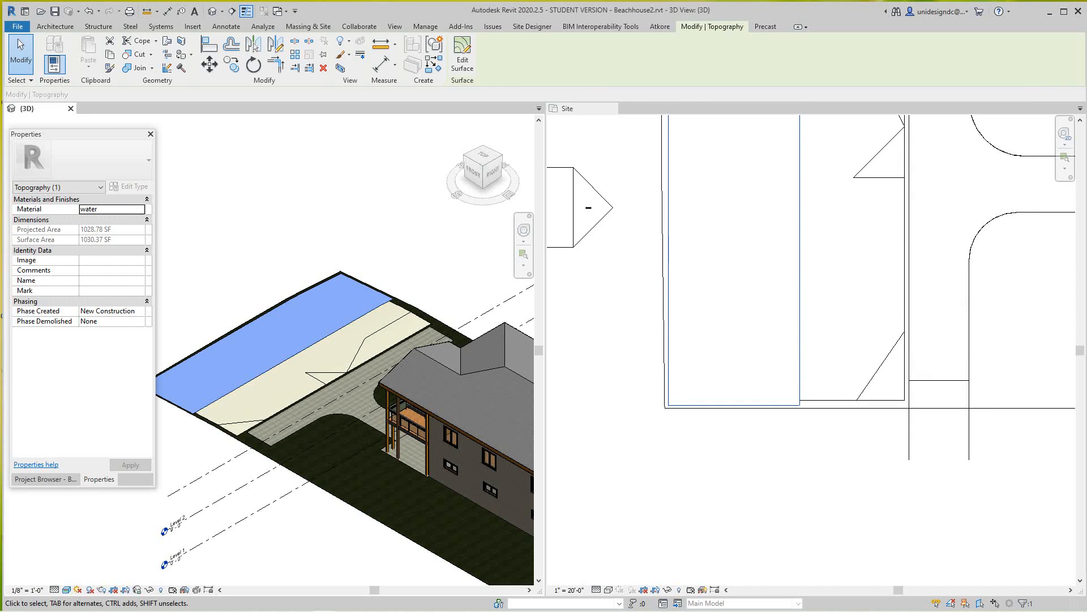
key("Escape")
Examine the water and sand strips, the house and the driveways from several sides in the 3D view.
scroll(339, 232, "down", 1)
scroll(347, 292, "up", 2)
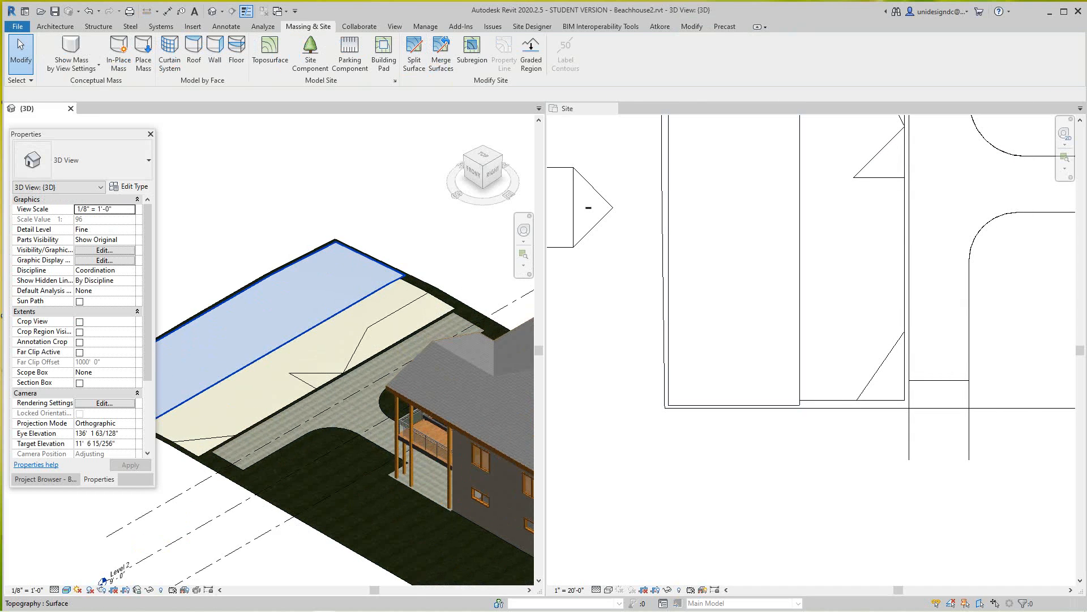
scroll(366, 291, "down", 3)
mouse_move(483, 165)
left_mouse_down()
mouse_move(527, 166)
mouse_move(541, 145)
mouse_move(541, 180)
mouse_move(510, 190)
mouse_move(486, 161)
left_mouse_up()
middle_click_drag(479, 422, 337, 426)
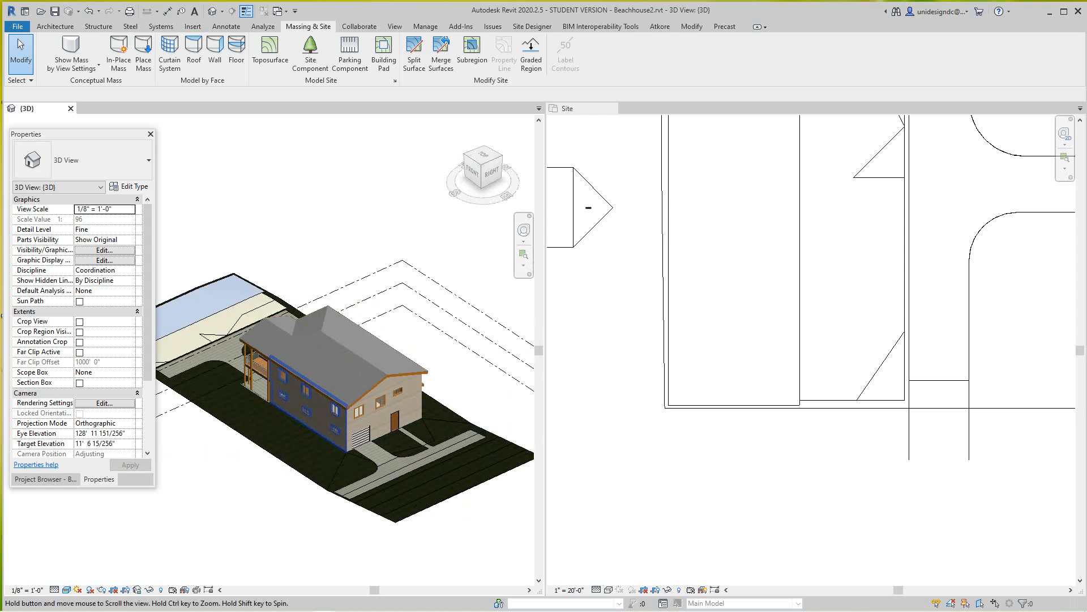
scroll(396, 445, "up", 4)
scroll(388, 404, "down", 2)
scroll(388, 404, "down", 4)
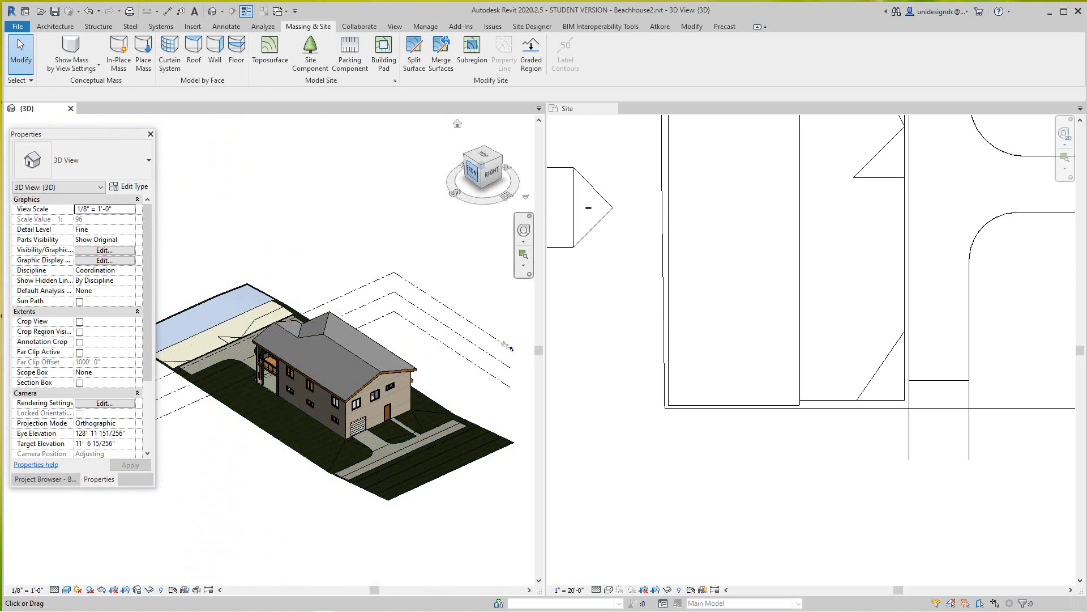
mouse_move(510, 348)
middle_mouse_down("shift")
mouse_move(507, 336)
mouse_move(512, 350)
middle_mouse_up("shift")
scroll(753, 485, "down", 2)
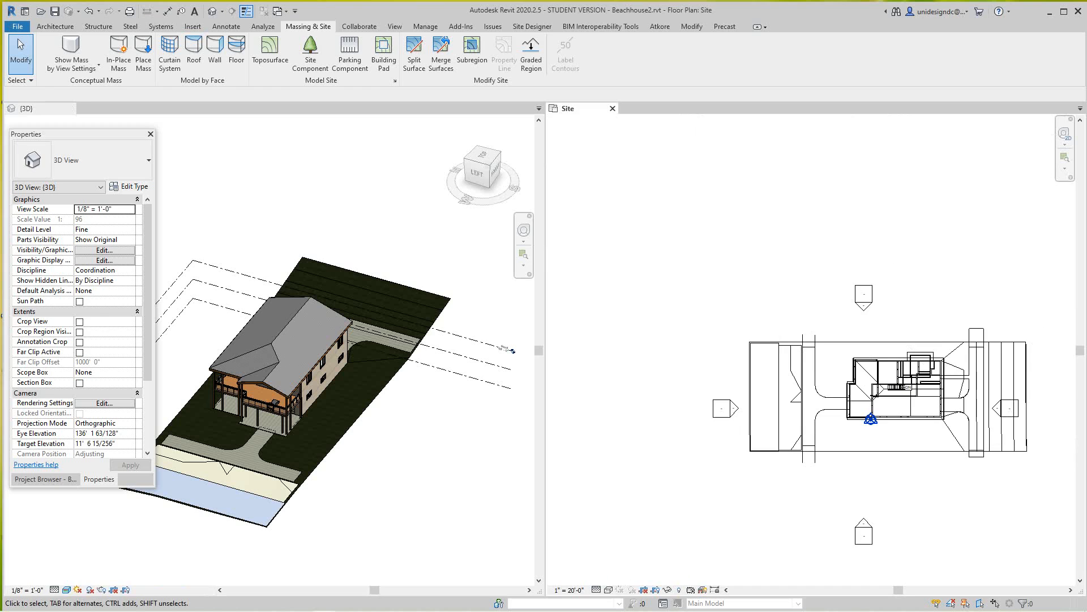
Place two Siberian Crab Apple - 20' trees in the site plan, one south of the house and one off its northwest corner.
middle_click_drag(754, 485, 663, 478)
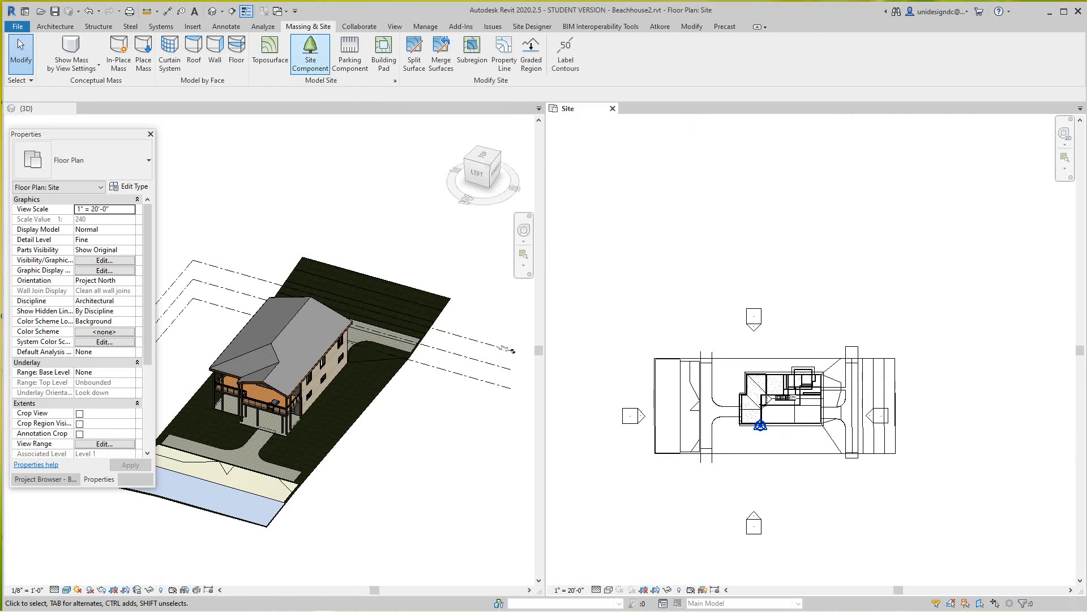
left_click(310, 53)
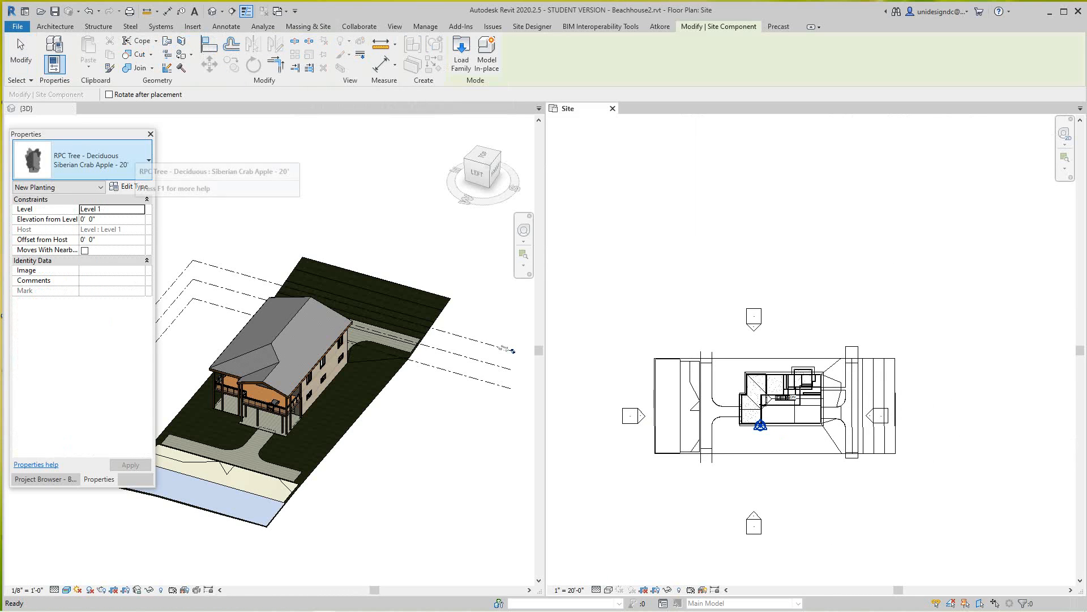
left_click(148, 160)
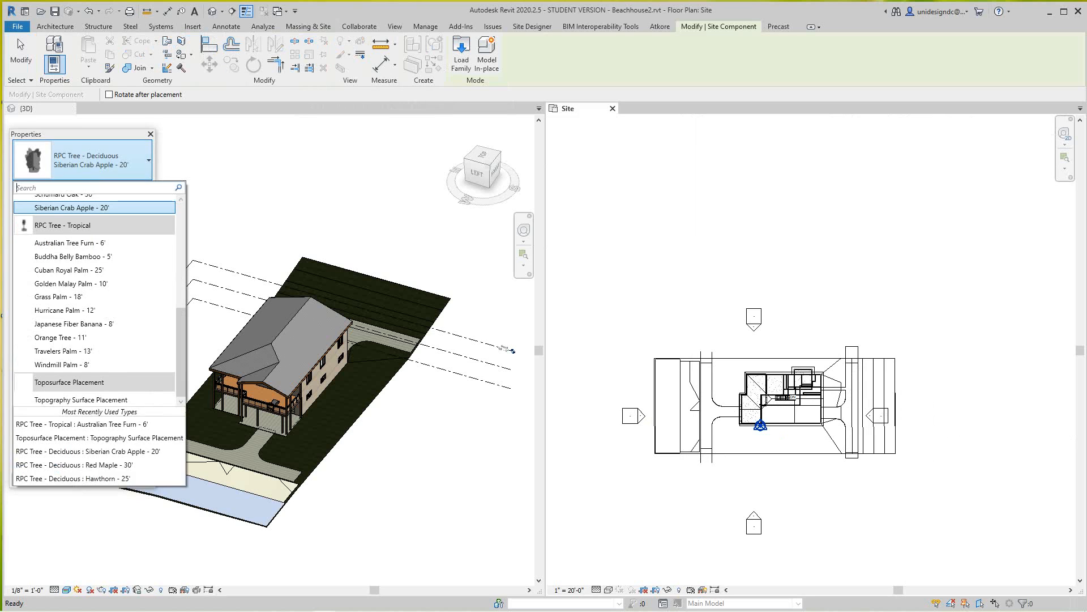
left_click(72, 207)
scroll(810, 453, "up", 3)
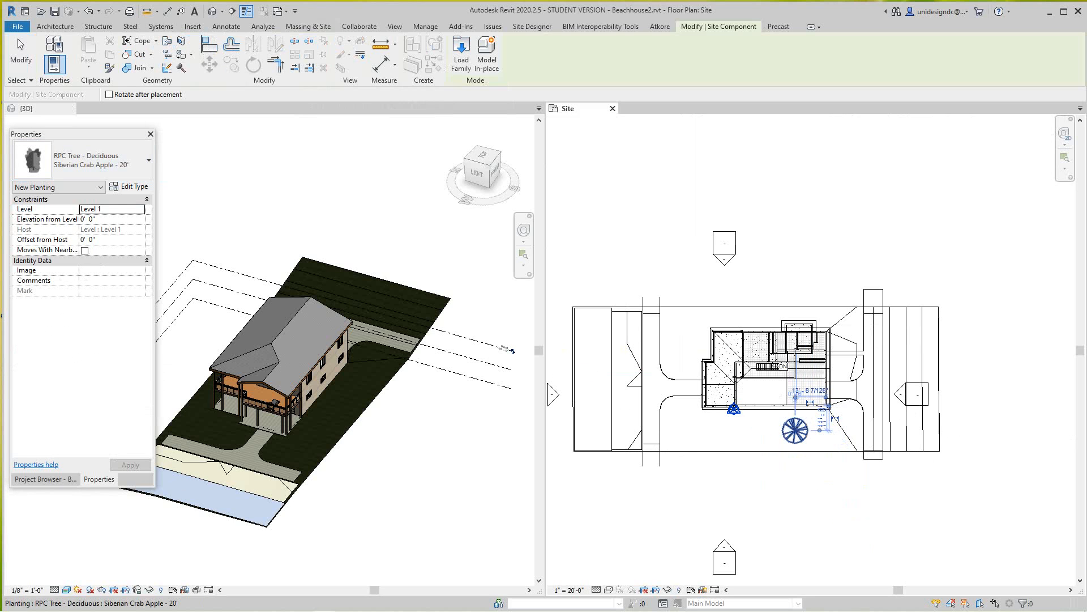
left_click(796, 431)
scroll(669, 324, "up", 1)
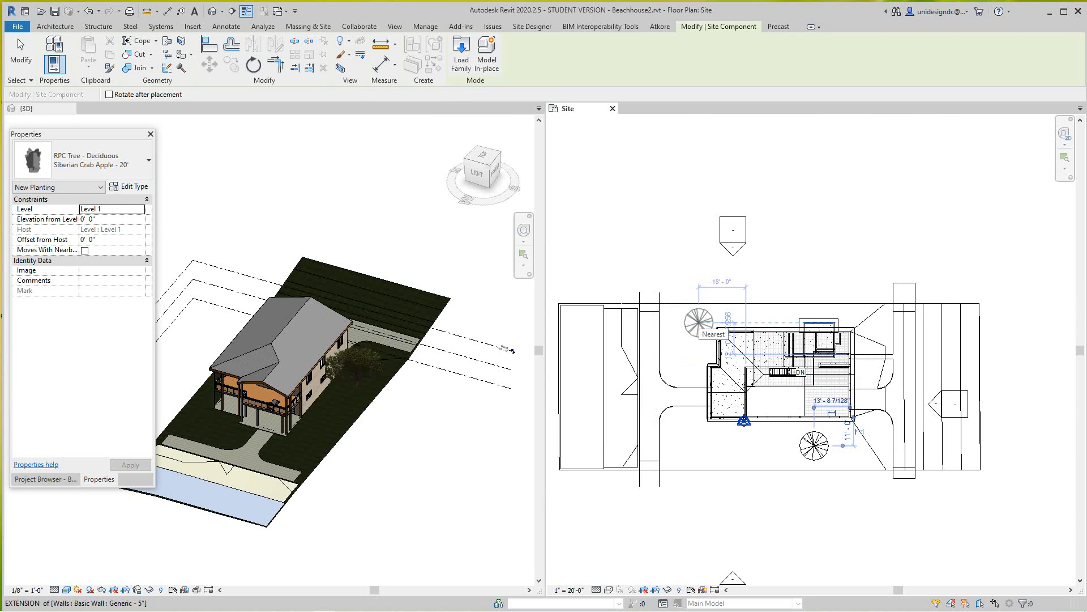
left_click(687, 322)
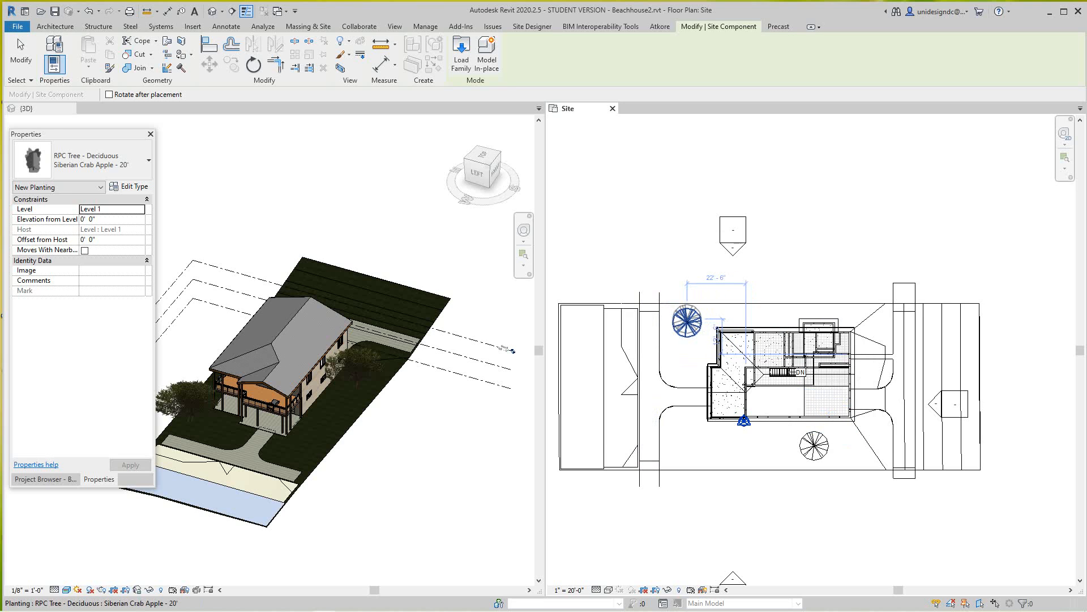
key("Escape")
key("Escape")
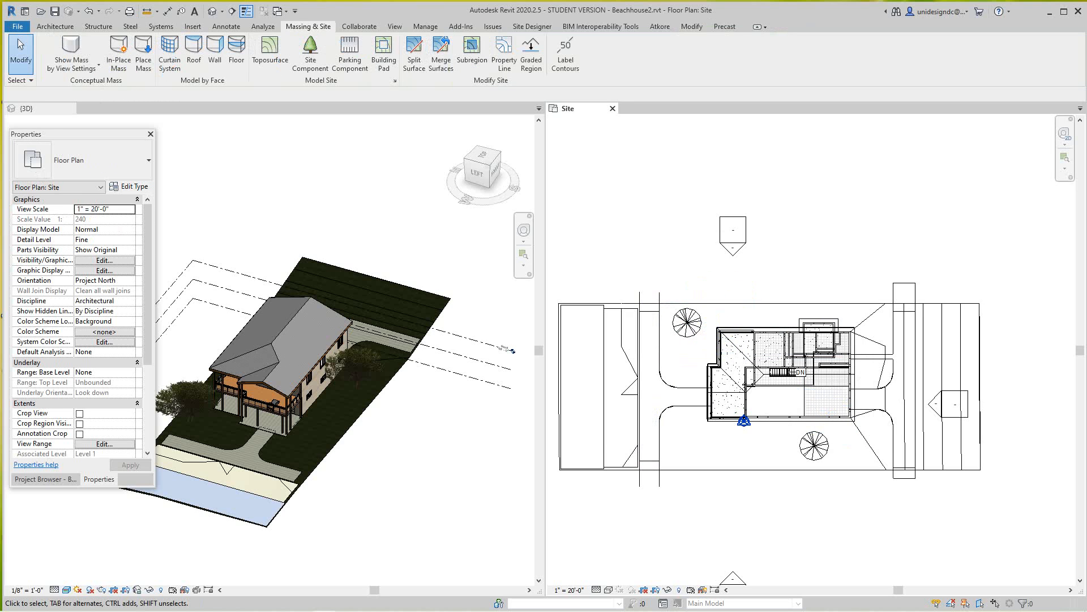
Set the 3D view's visual style to Shaded and inspect the house, trees and water strip from the beach side.
left_click(511, 349)
left_click(66, 589)
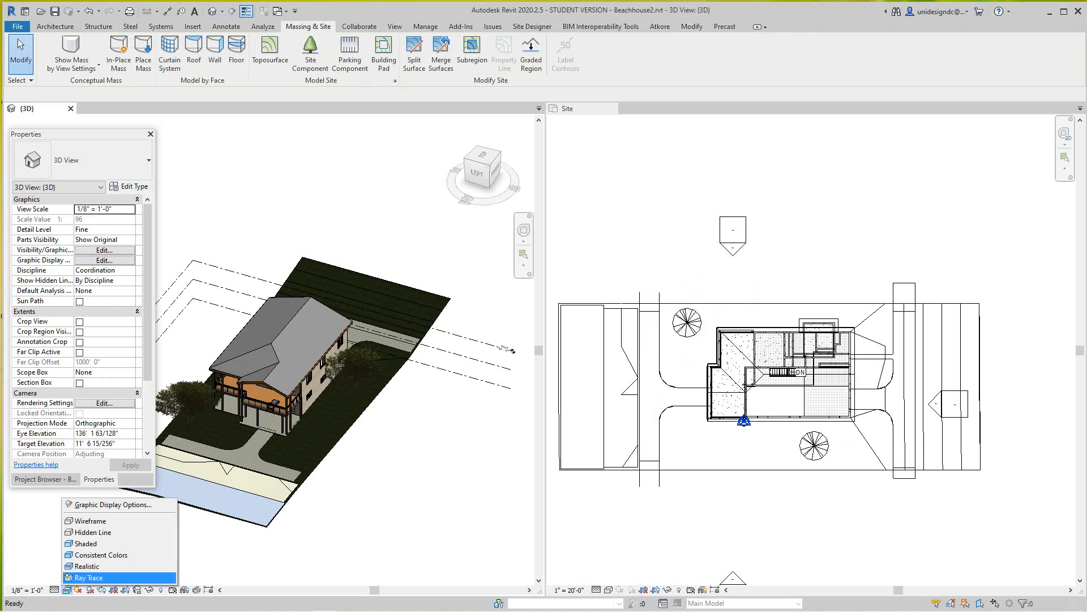
left_click(86, 543)
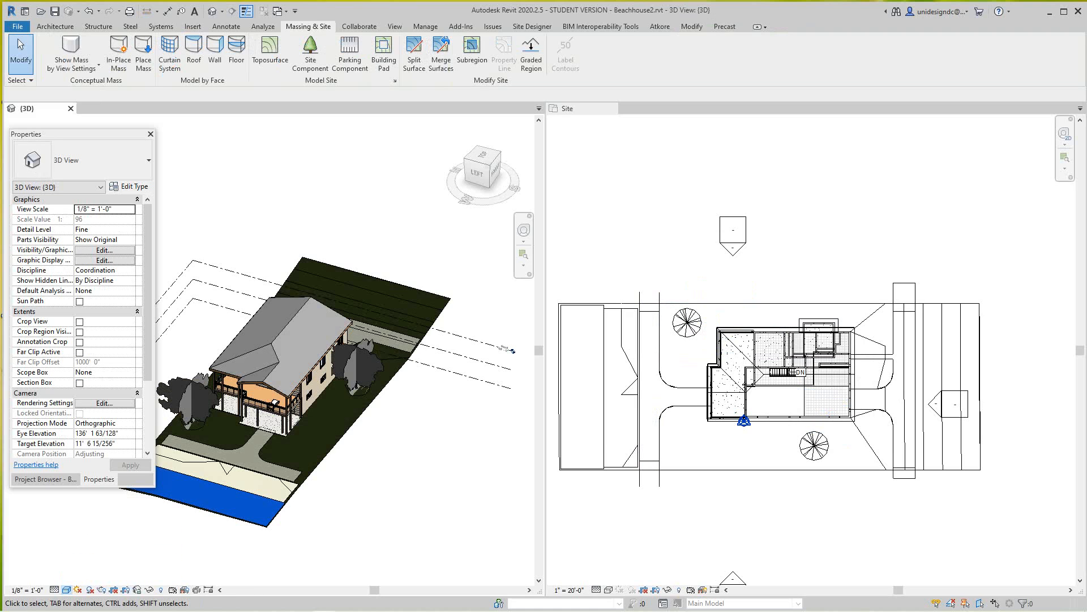
scroll(316, 527, "down", 1)
left_click(478, 172)
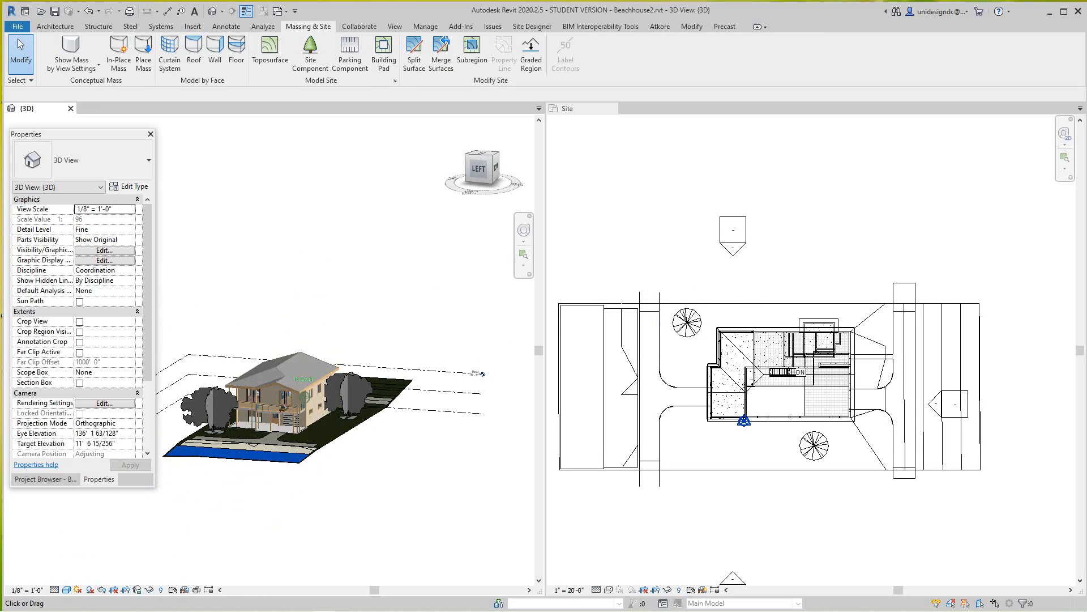
scroll(340, 460, "up", 3)
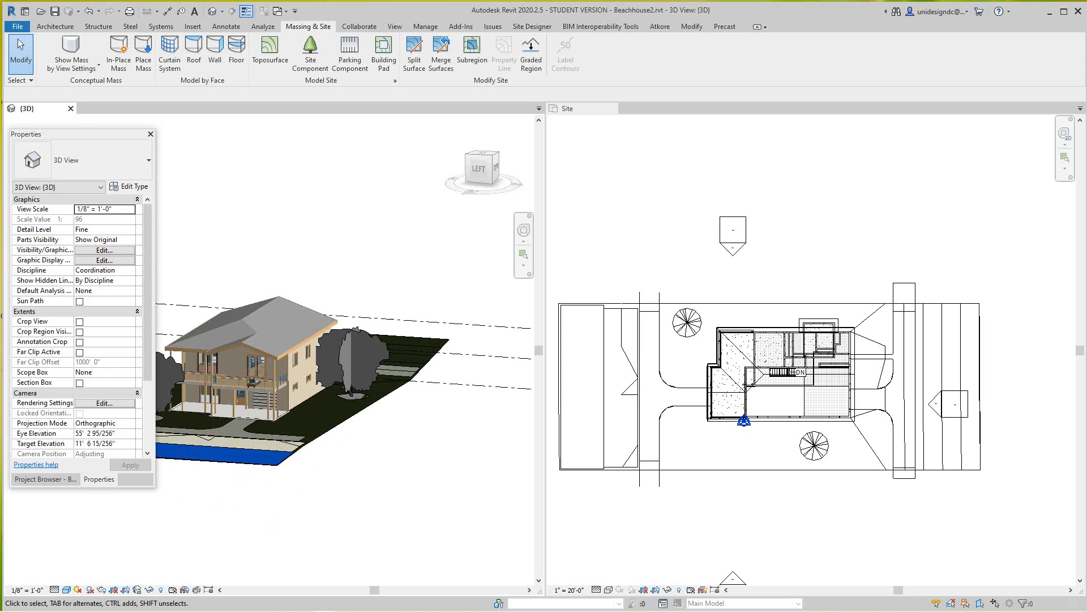
key("ctrl+Tab")
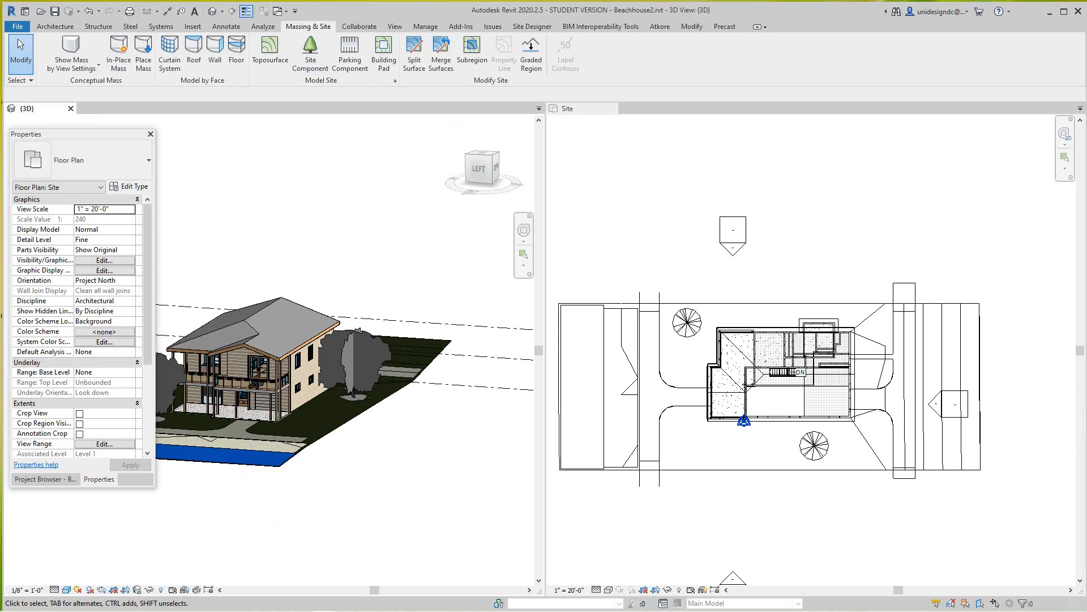
Review the families in the Planting library folder and load RPC Tree - Tropical.rfa into the project.
key("ctrl+Tab")
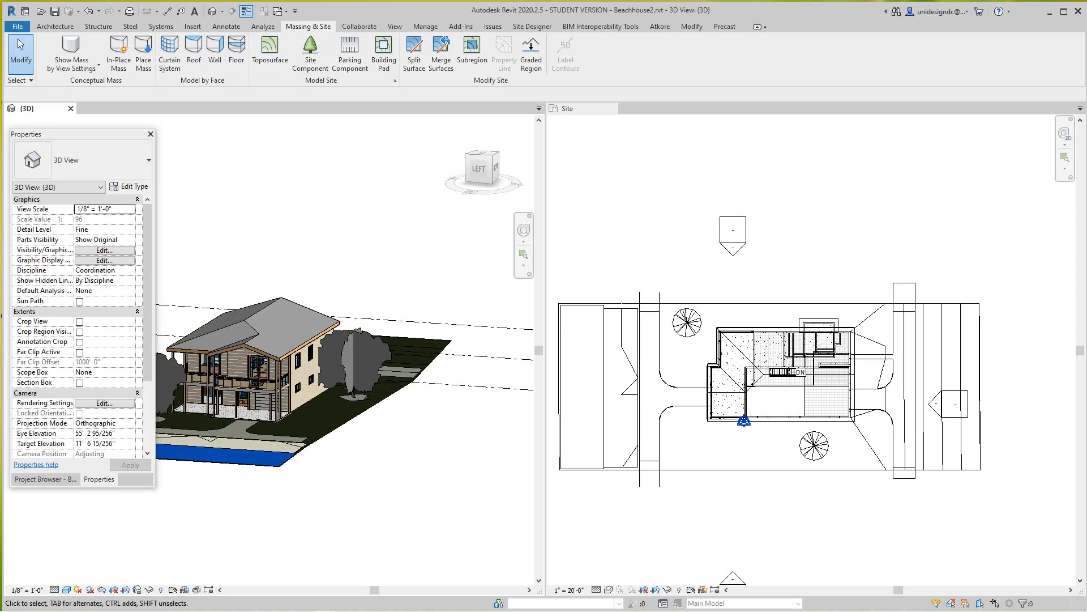
left_click(192, 26)
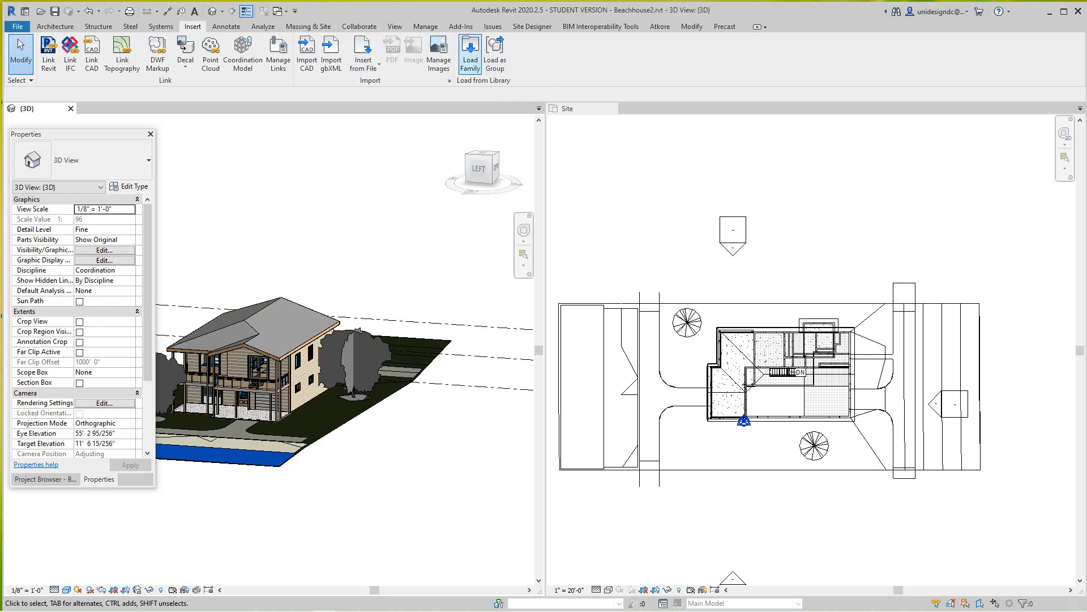
left_click(470, 54)
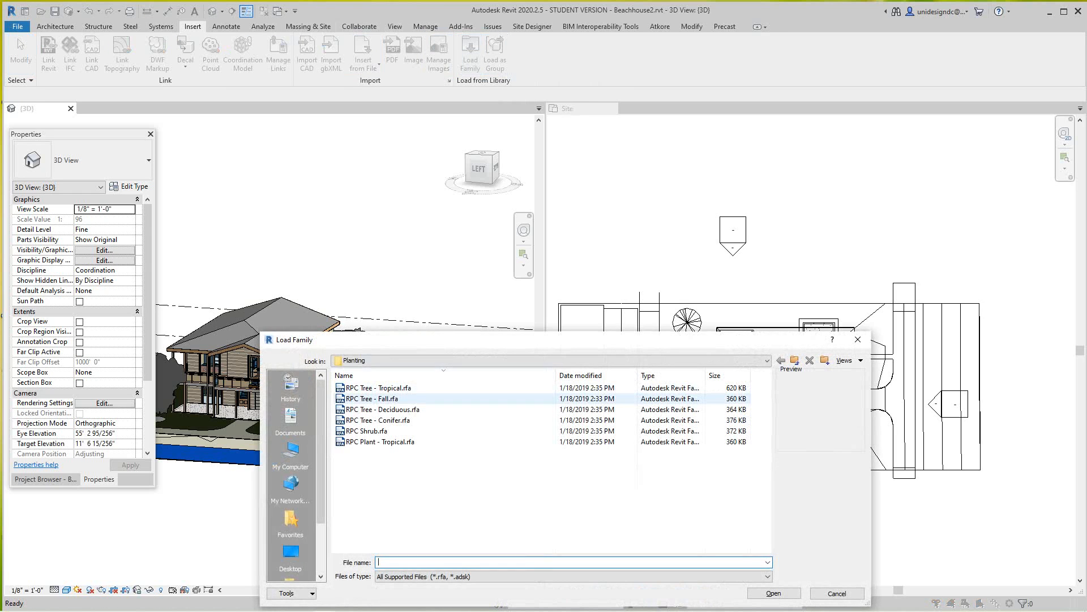
left_click(379, 387)
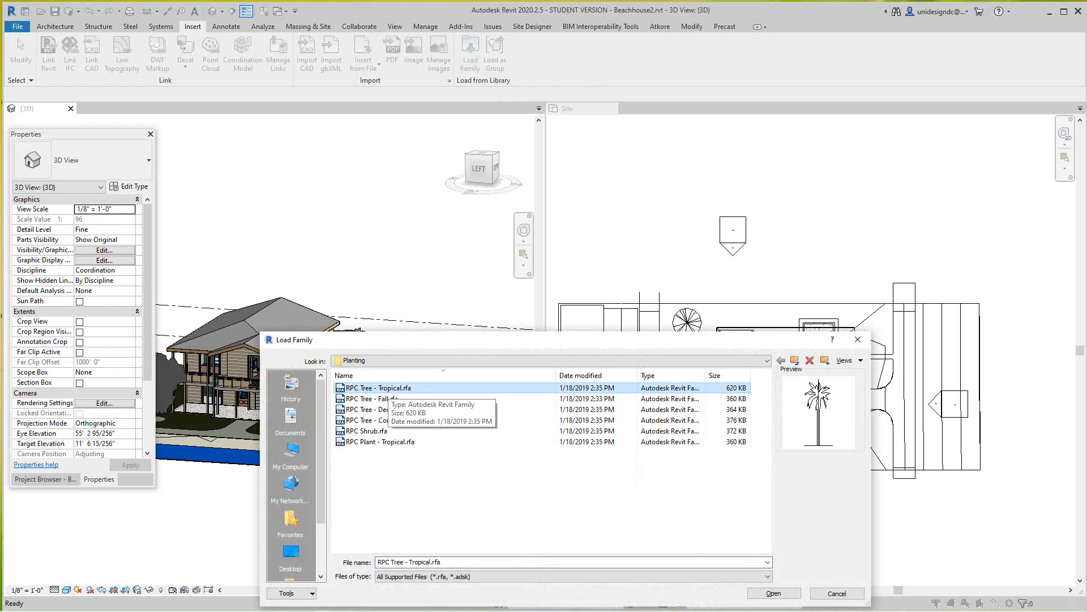
left_click(795, 360)
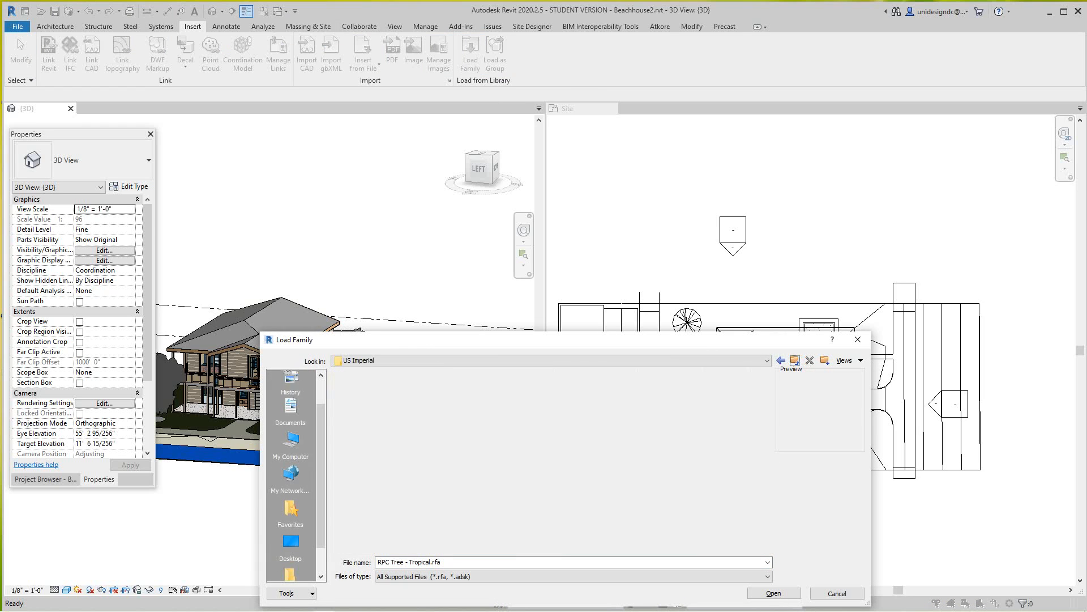
left_click(781, 360)
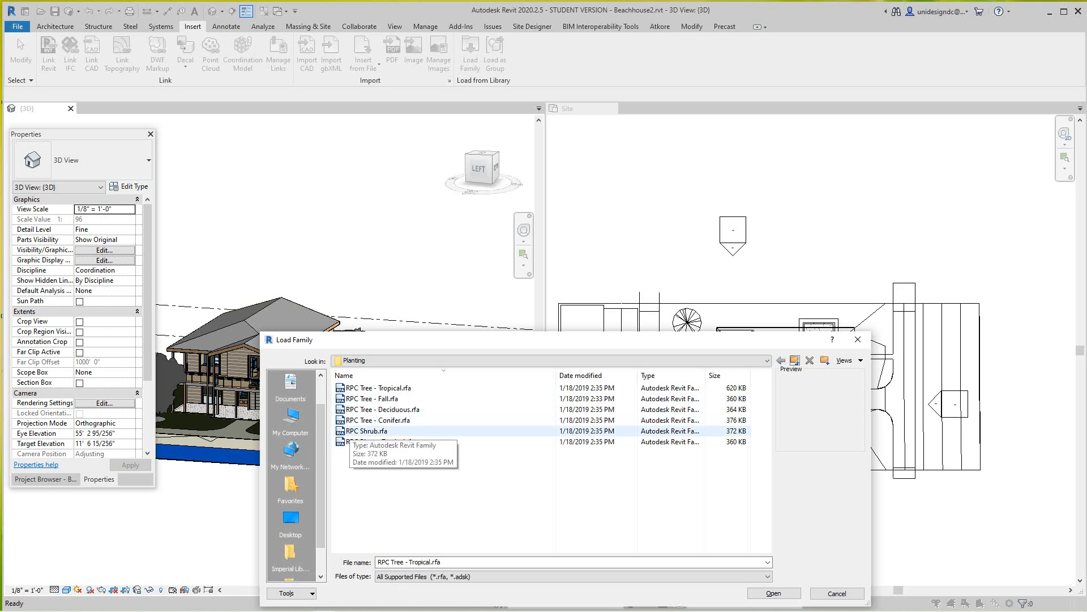
left_click(374, 442)
left_click(374, 431)
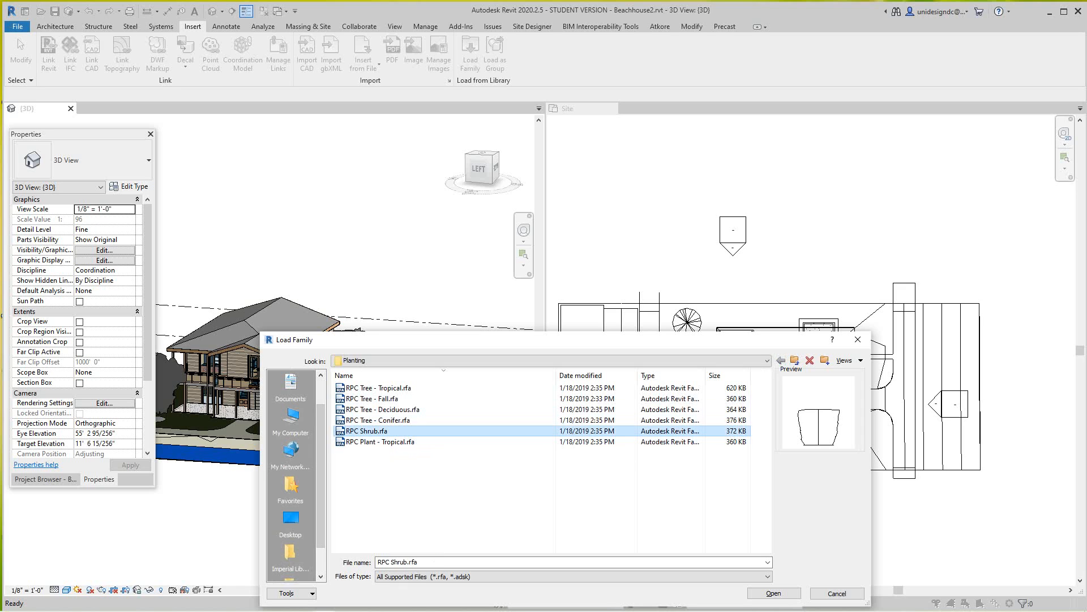
left_click(374, 420)
left_click(383, 409)
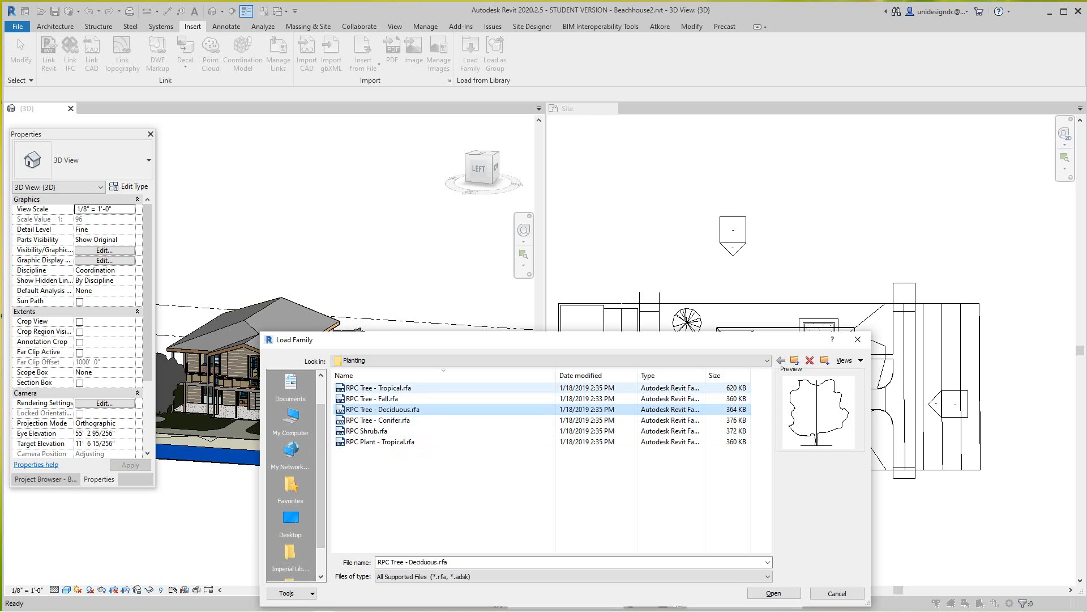
left_click(379, 388)
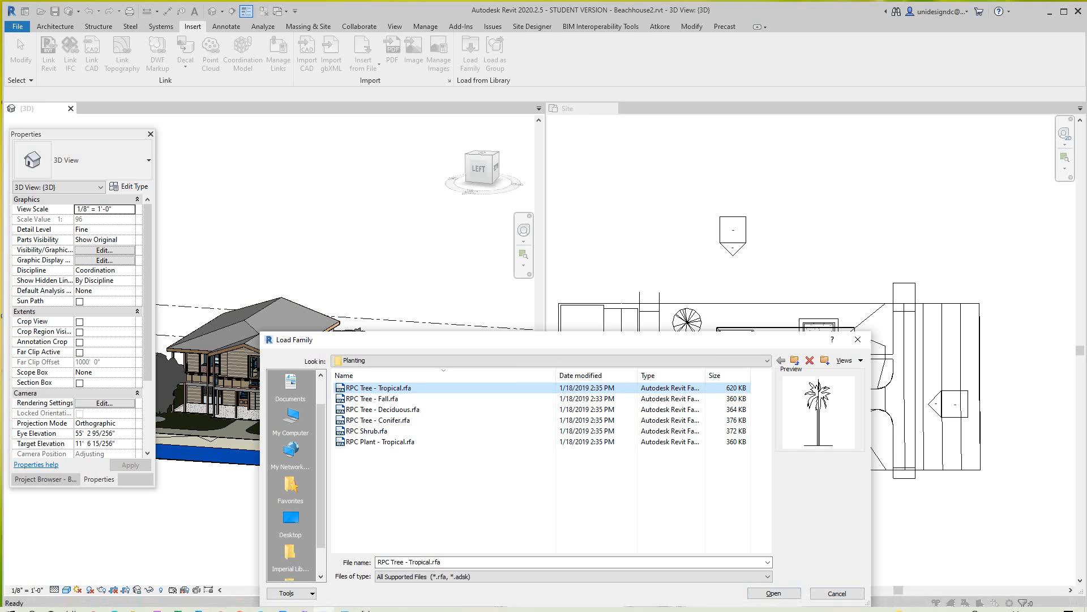
left_click(774, 591)
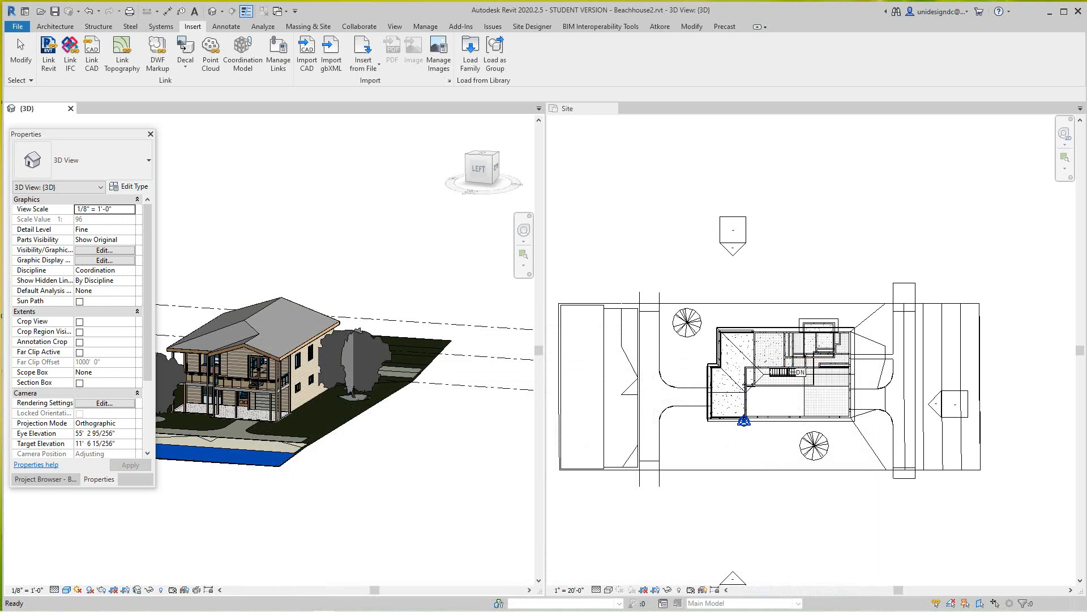
Place two more Siberian Crab Apple - 20' trees in the site plan, one south of the house's southwest corner and one near the site's northeast corner.
key("ctrl+Tab")
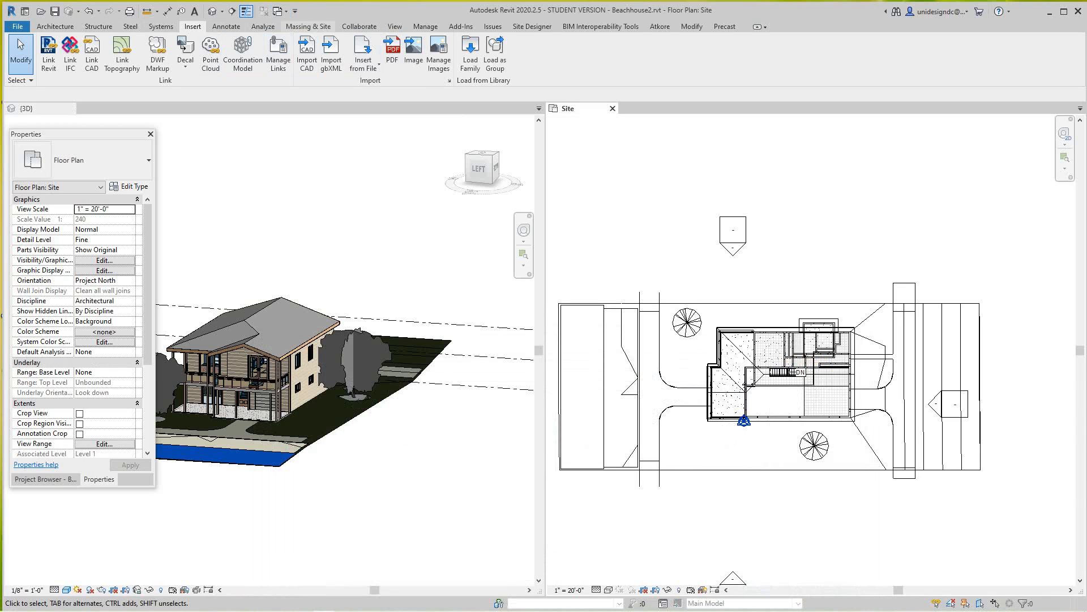
left_click(308, 26)
left_click(311, 54)
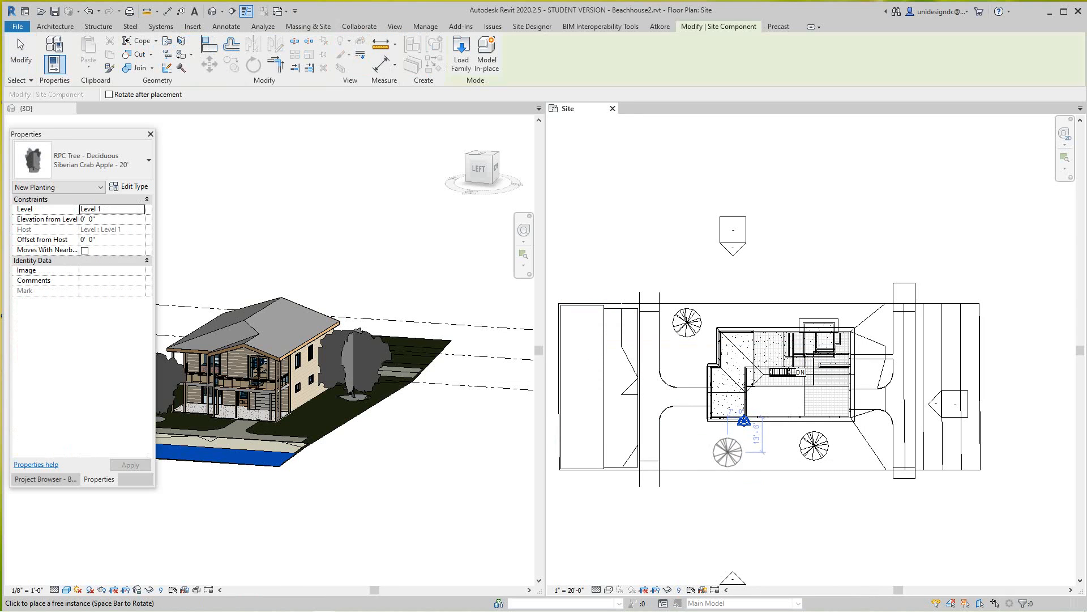
left_click(747, 455)
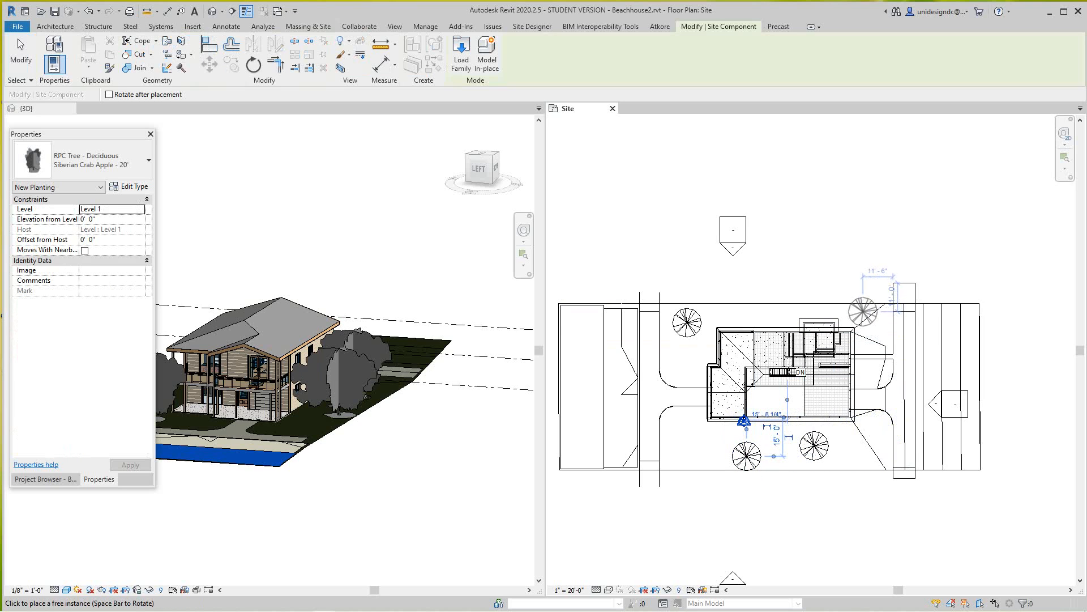
left_click(966, 323)
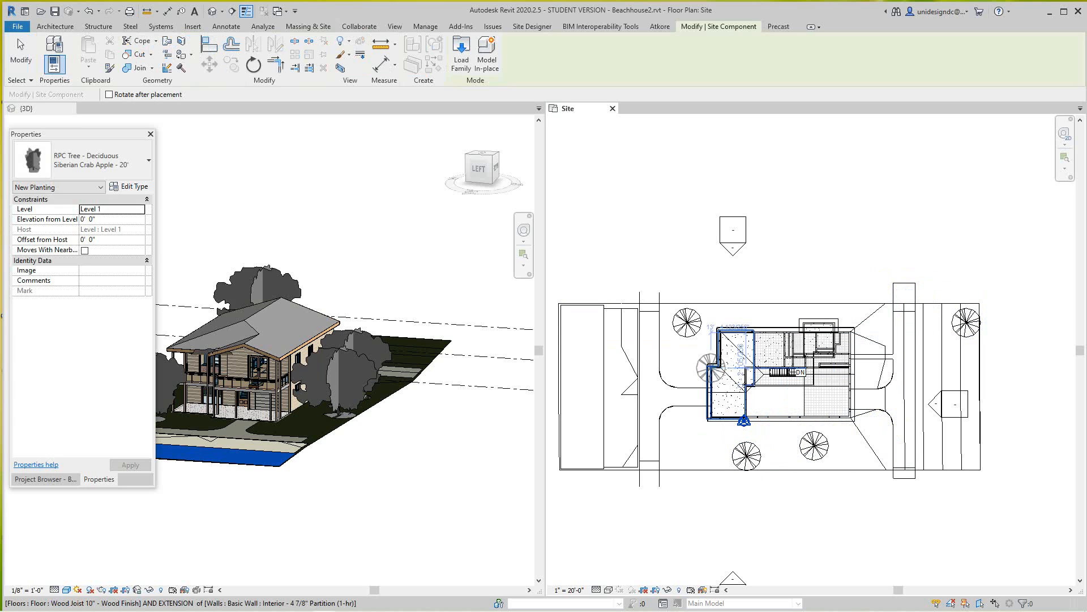
scroll(474, 392, "down", 1)
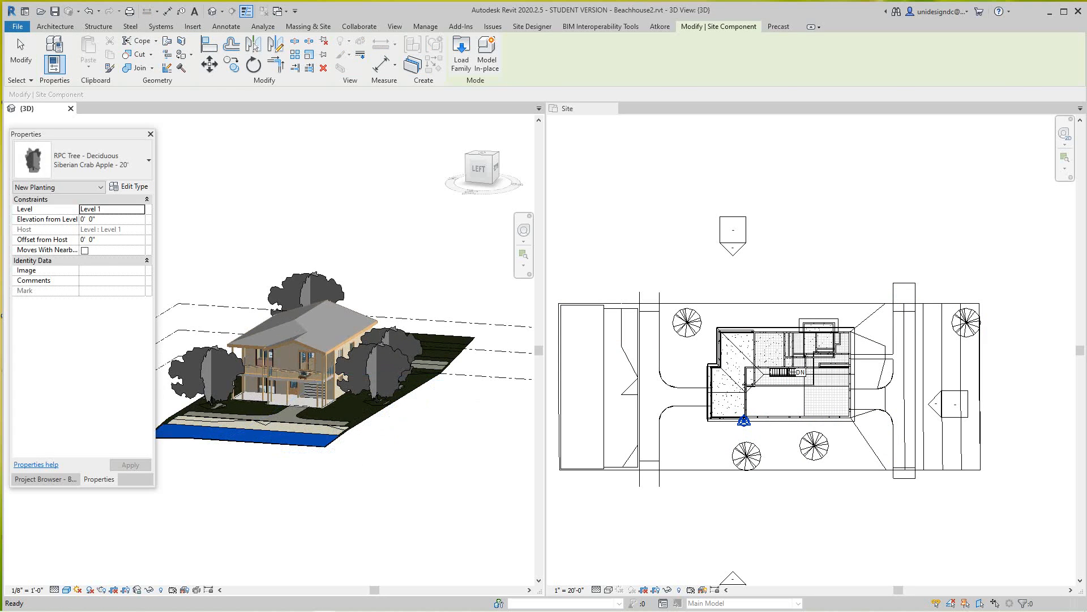
key("Escape")
key("Escape")
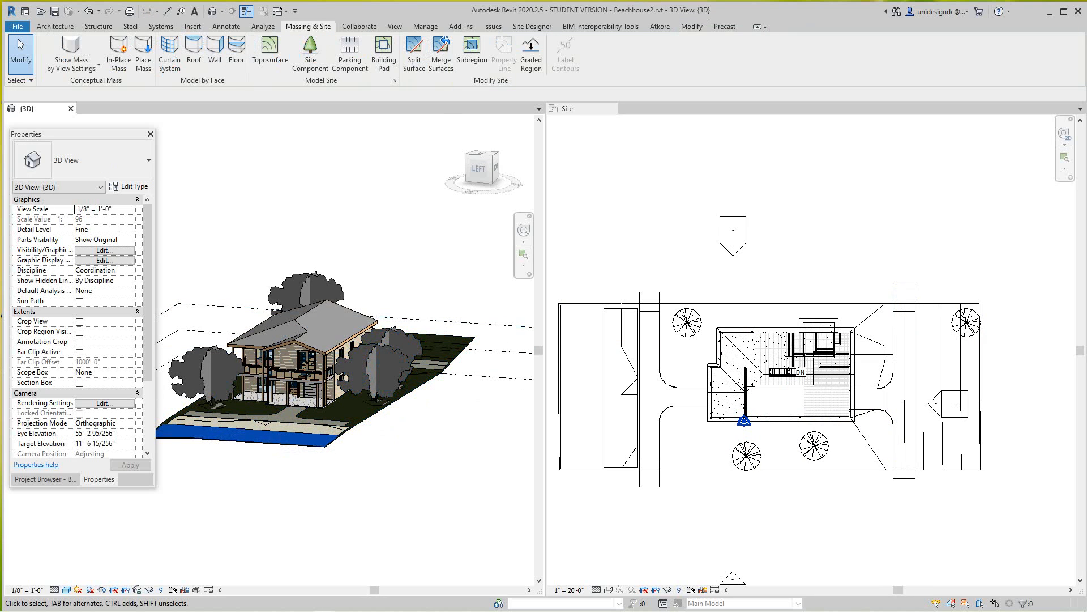
Check the added trees around the house in 3D and close the Site plan view, keeping only the 3D view open.
middle_click_drag(225, 275, 249, 214)
scroll(245, 256, "up", 2)
scroll(297, 383, "up", 4)
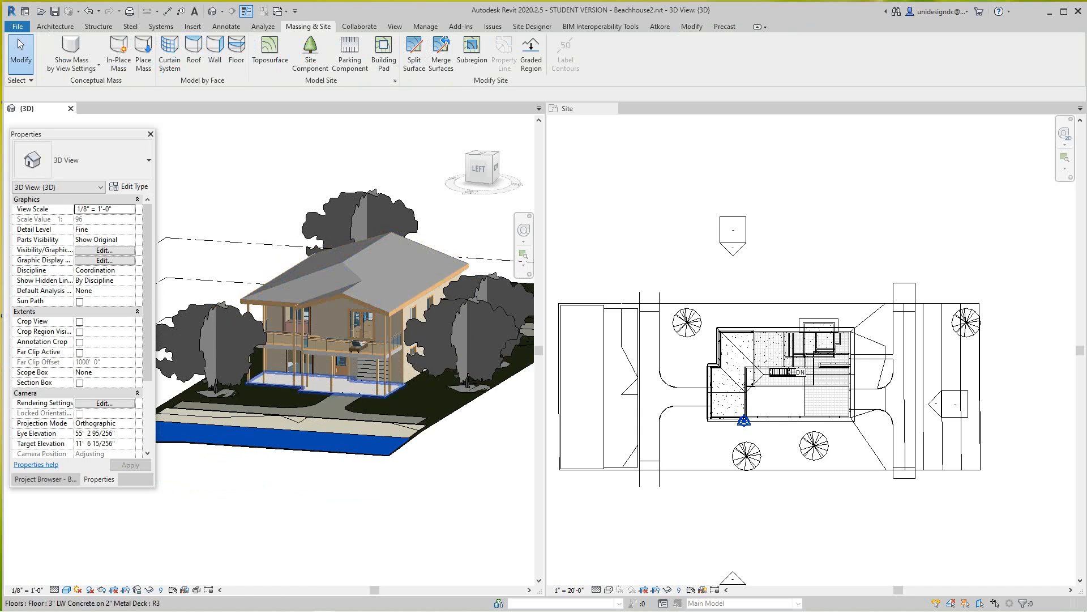
scroll(357, 374, "up", 2)
scroll(357, 374, "down", 3)
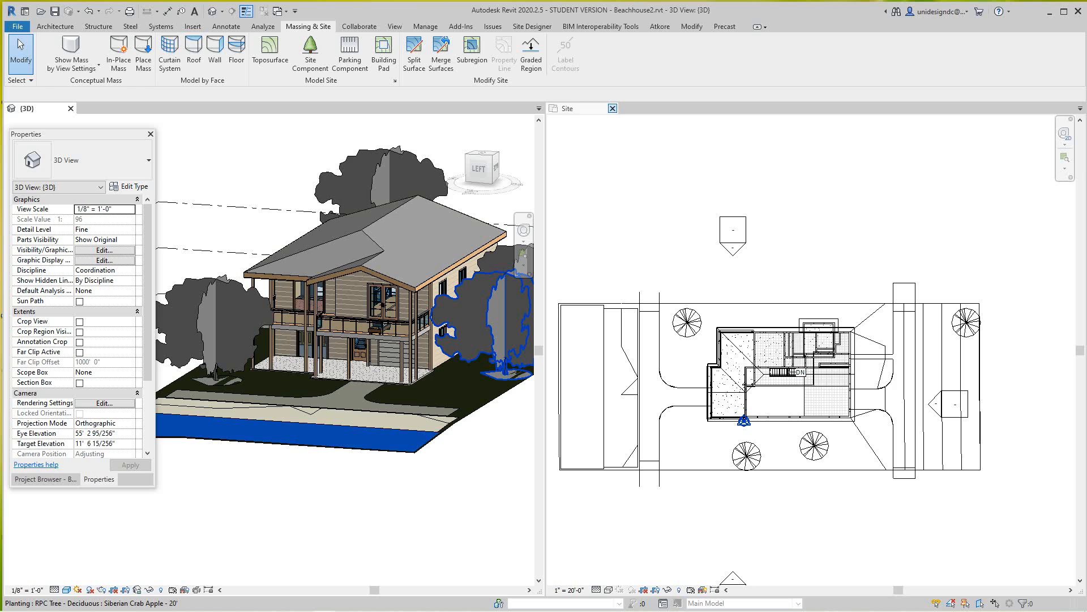
left_click(612, 108)
Set the 3D view's visual style to Realistic and inspect the house, trees and ground strips from the beach side.
scroll(431, 340, "up", 4)
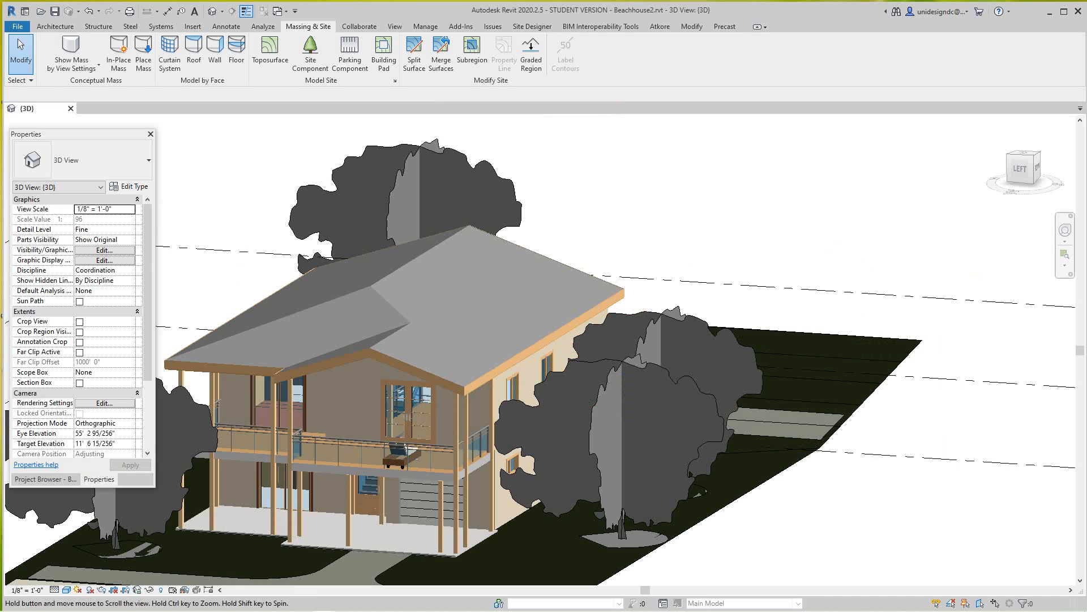
middle_click_drag(805, 249, 815, 192)
scroll(816, 192, "down", 3)
middle_click_drag(762, 142, 780, 188)
scroll(780, 189, "up", 2)
middle_click_drag(739, 235, 747, 213)
scroll(774, 236, "down", 1)
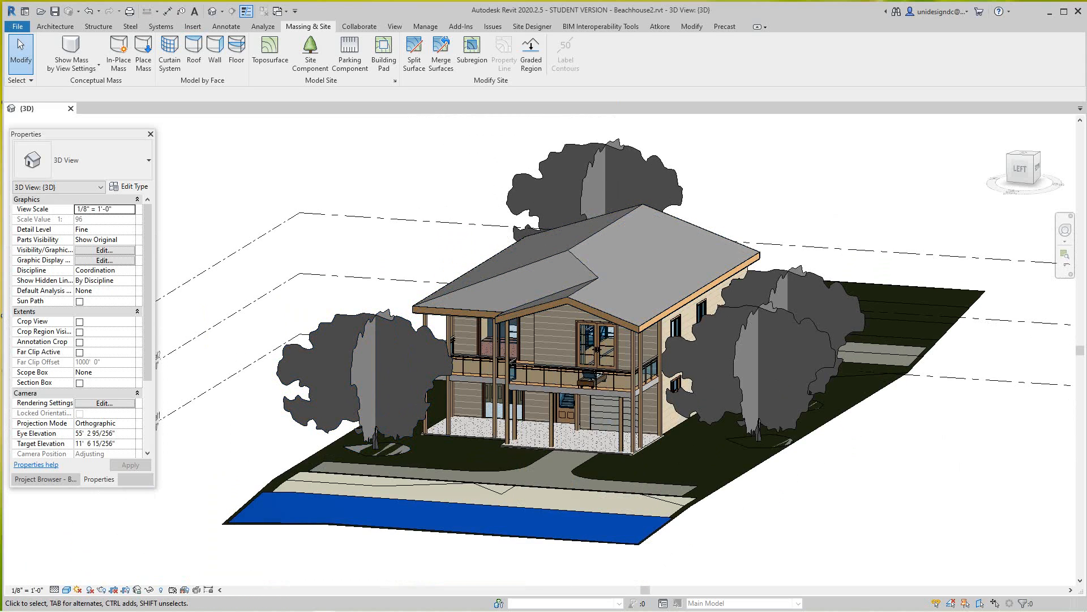
left_click(66, 590)
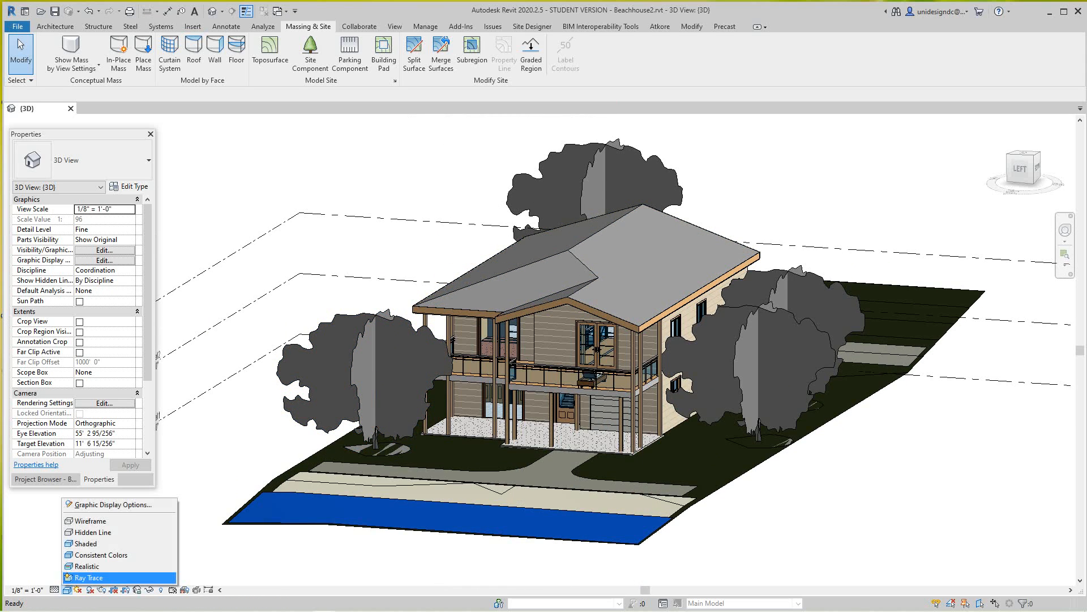
left_click(97, 566)
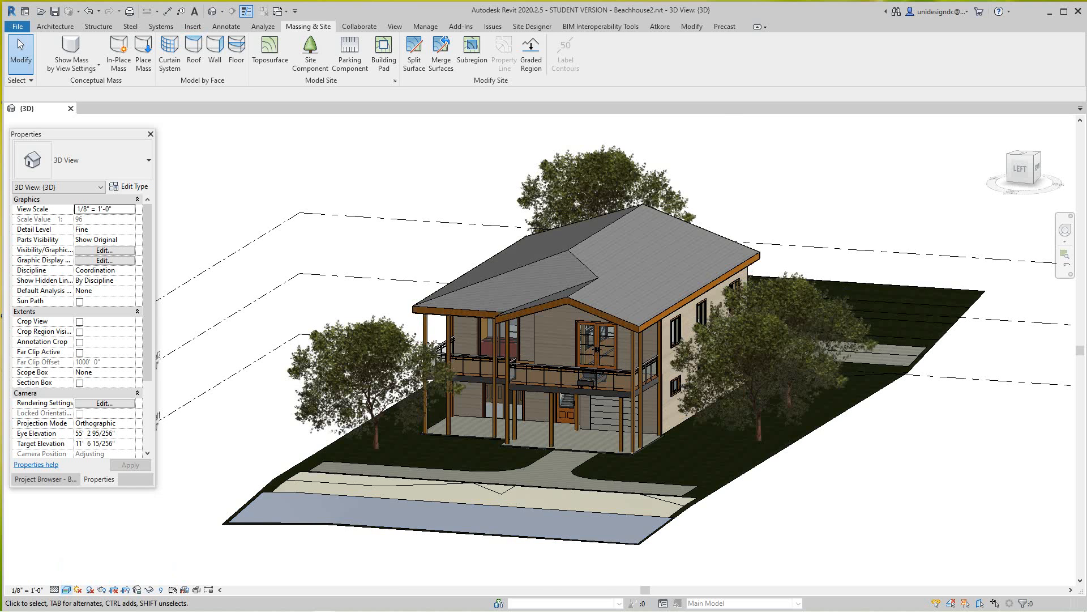
scroll(250, 533, "up", 1)
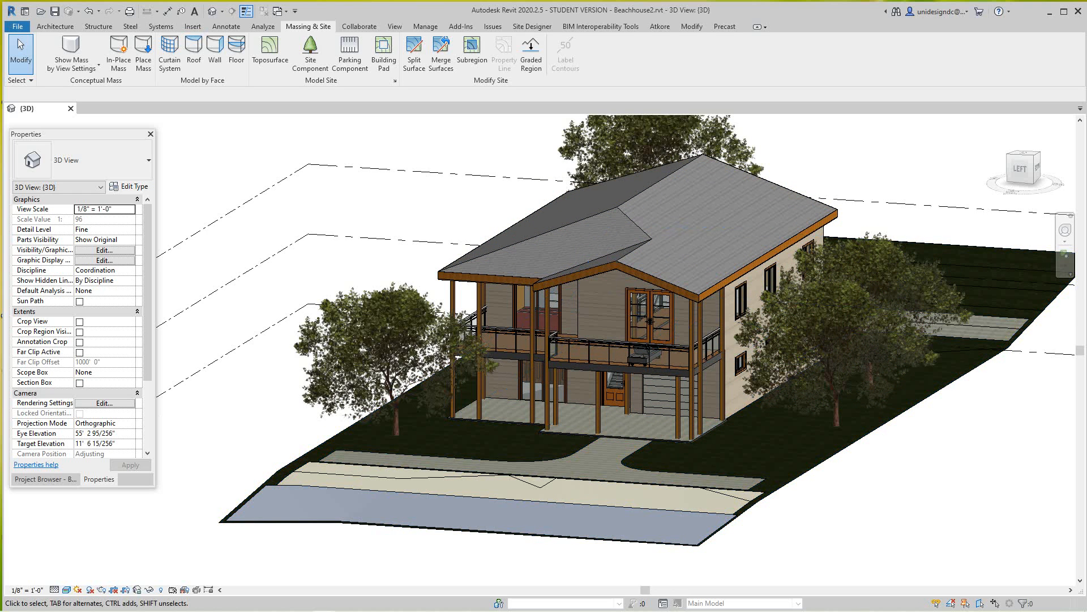
middle_click_drag(623, 340, 597, 353)
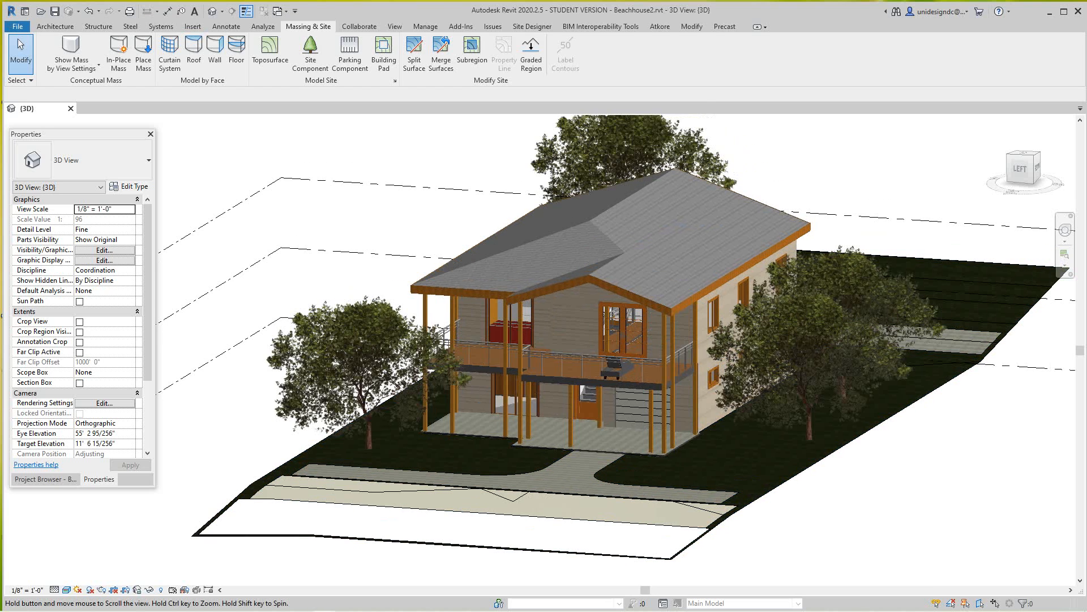